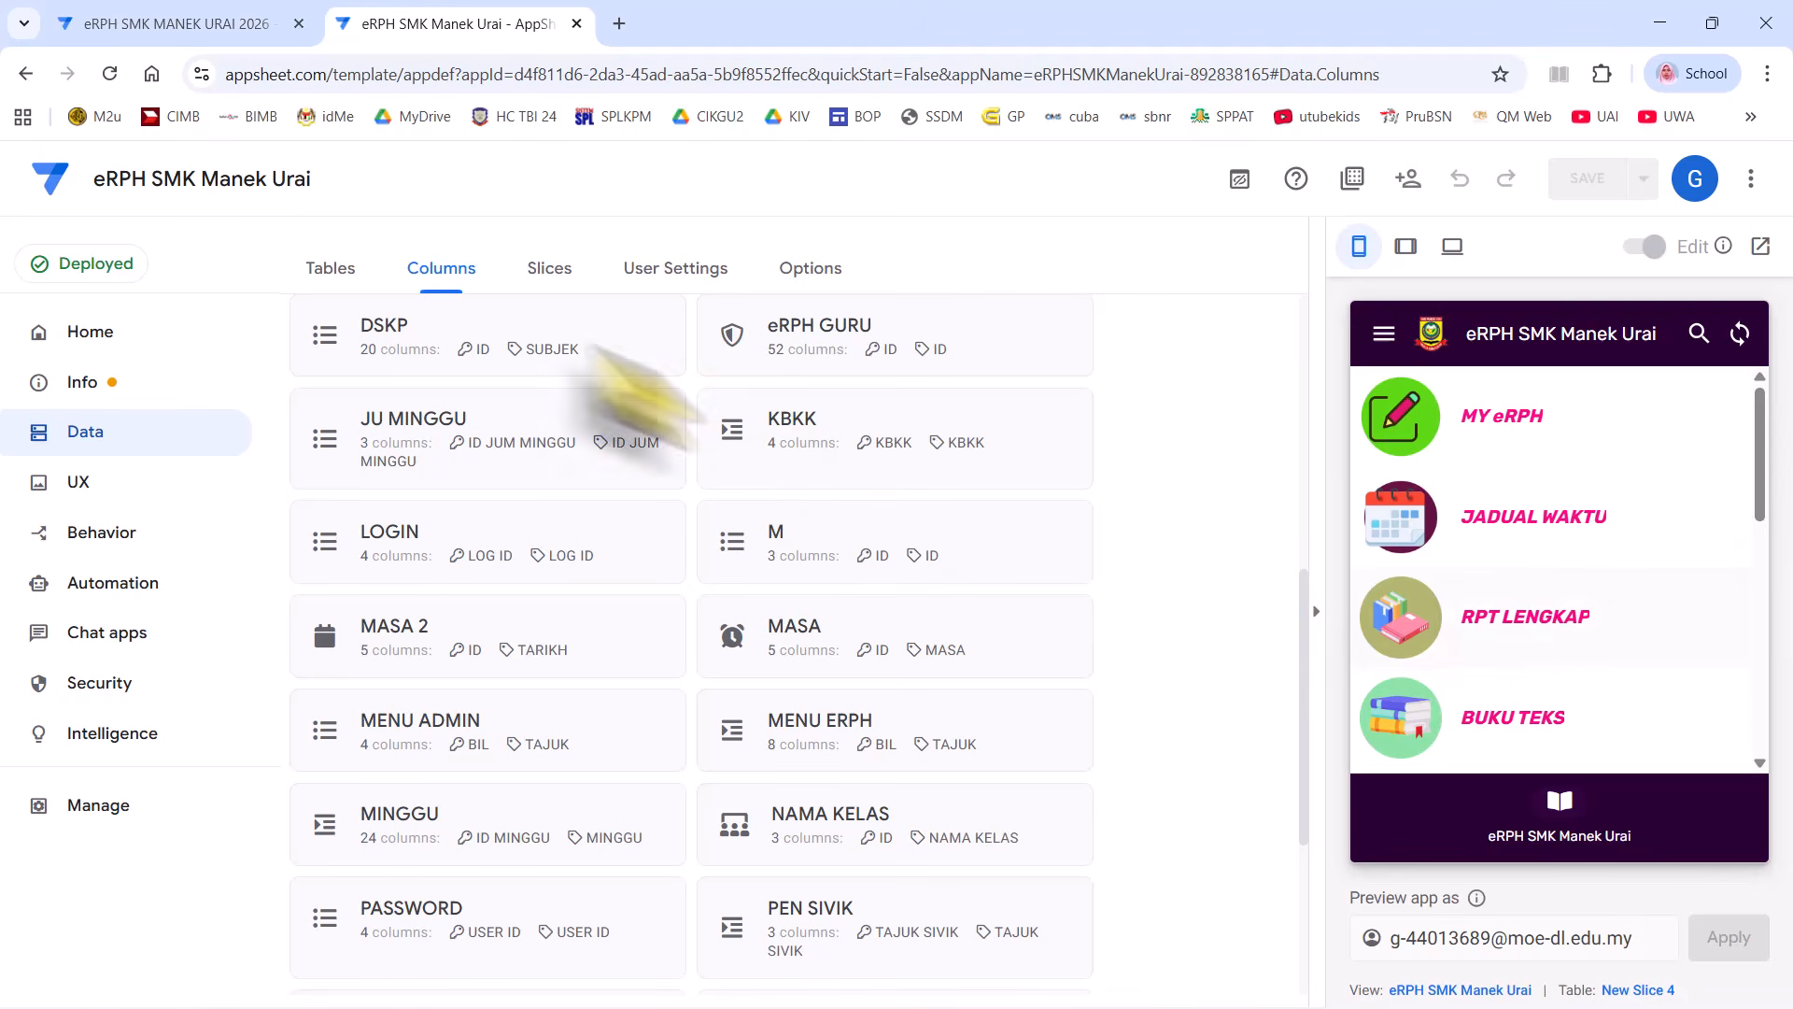
- Close the 'eRPH MANEK URAI 2026' tab and scroll through the preview's menu list
left_click(298, 23)
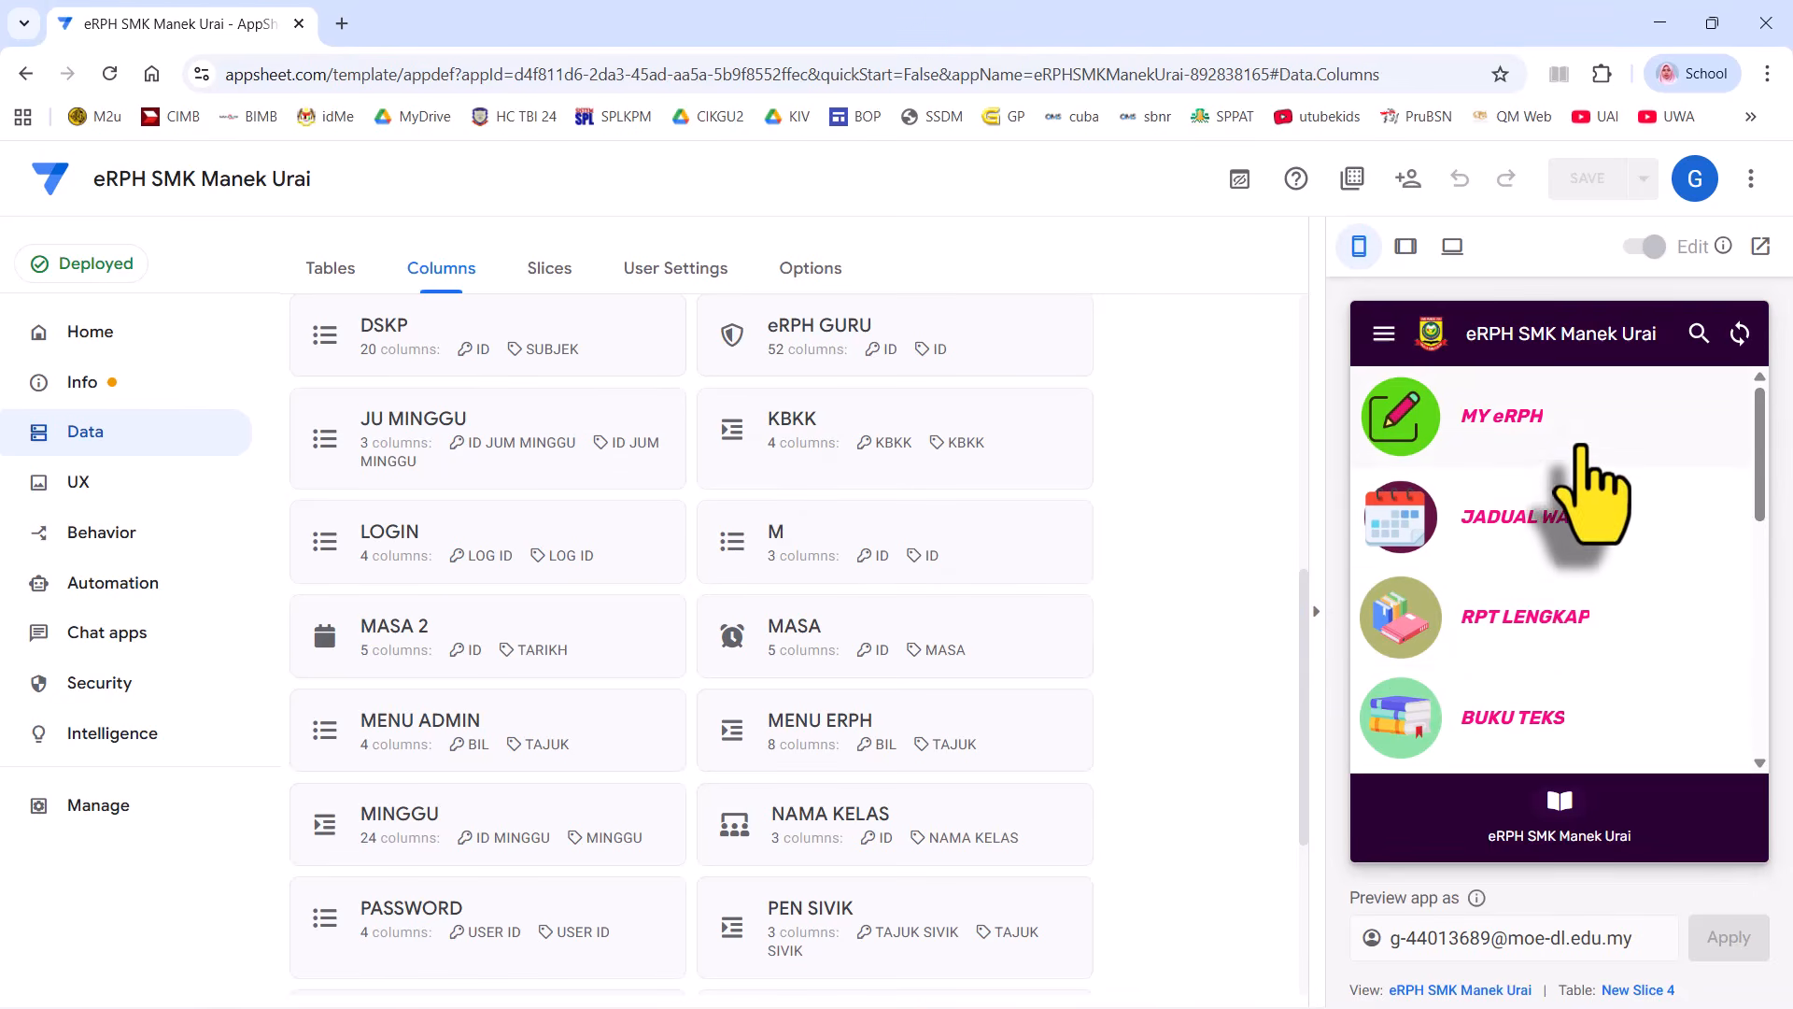
scroll(1581, 493, "down", 5)
scroll(1581, 490, "up", 5)
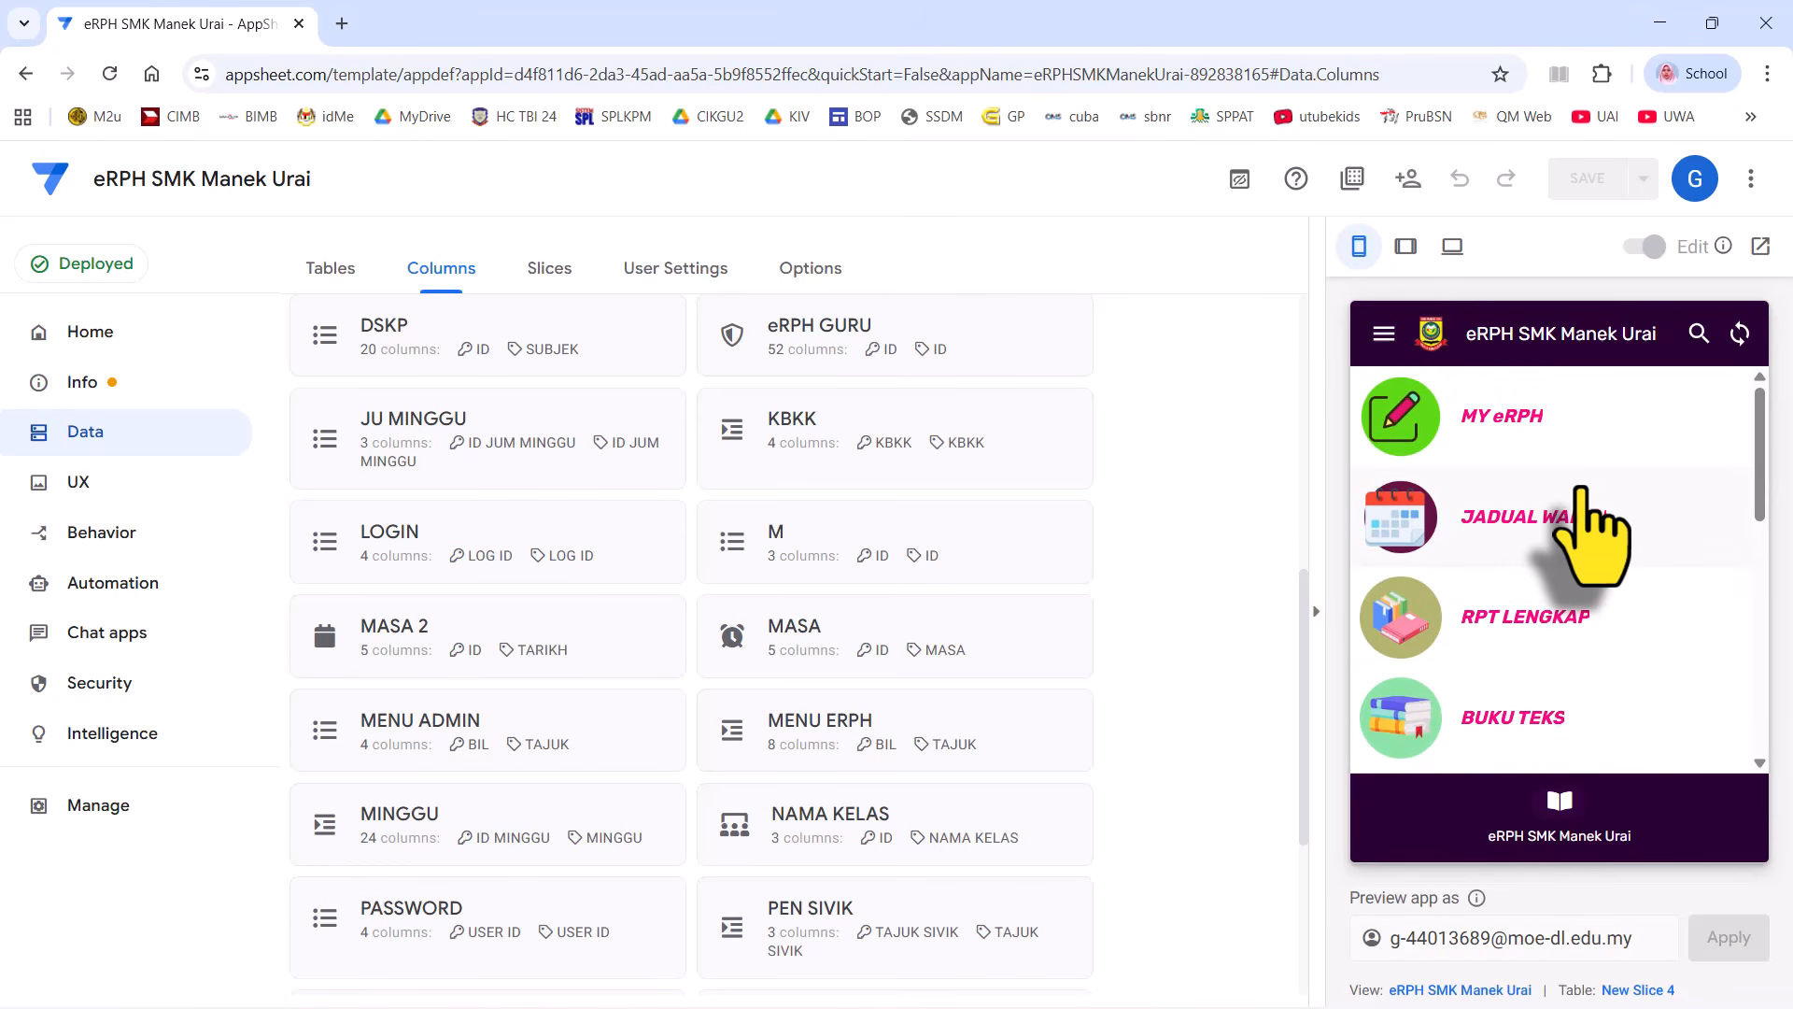
scroll(1580, 493, "down", 10)
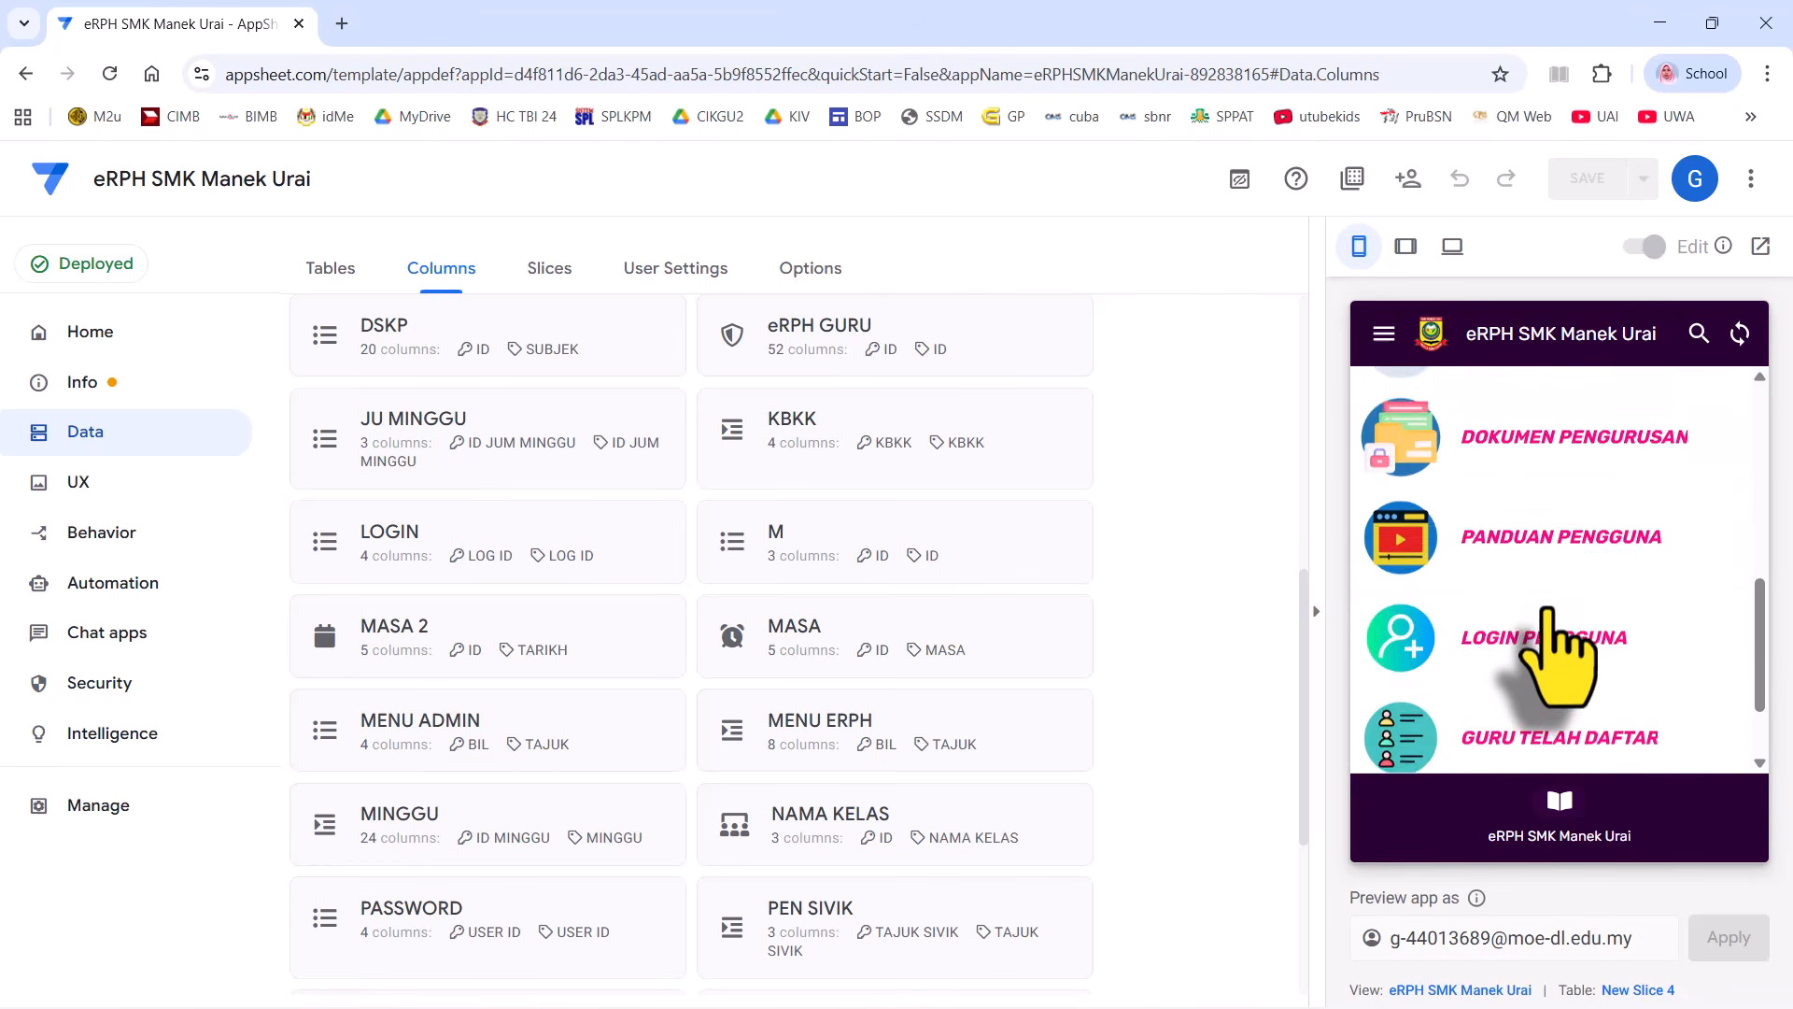
scroll(1550, 644, "up", 10)
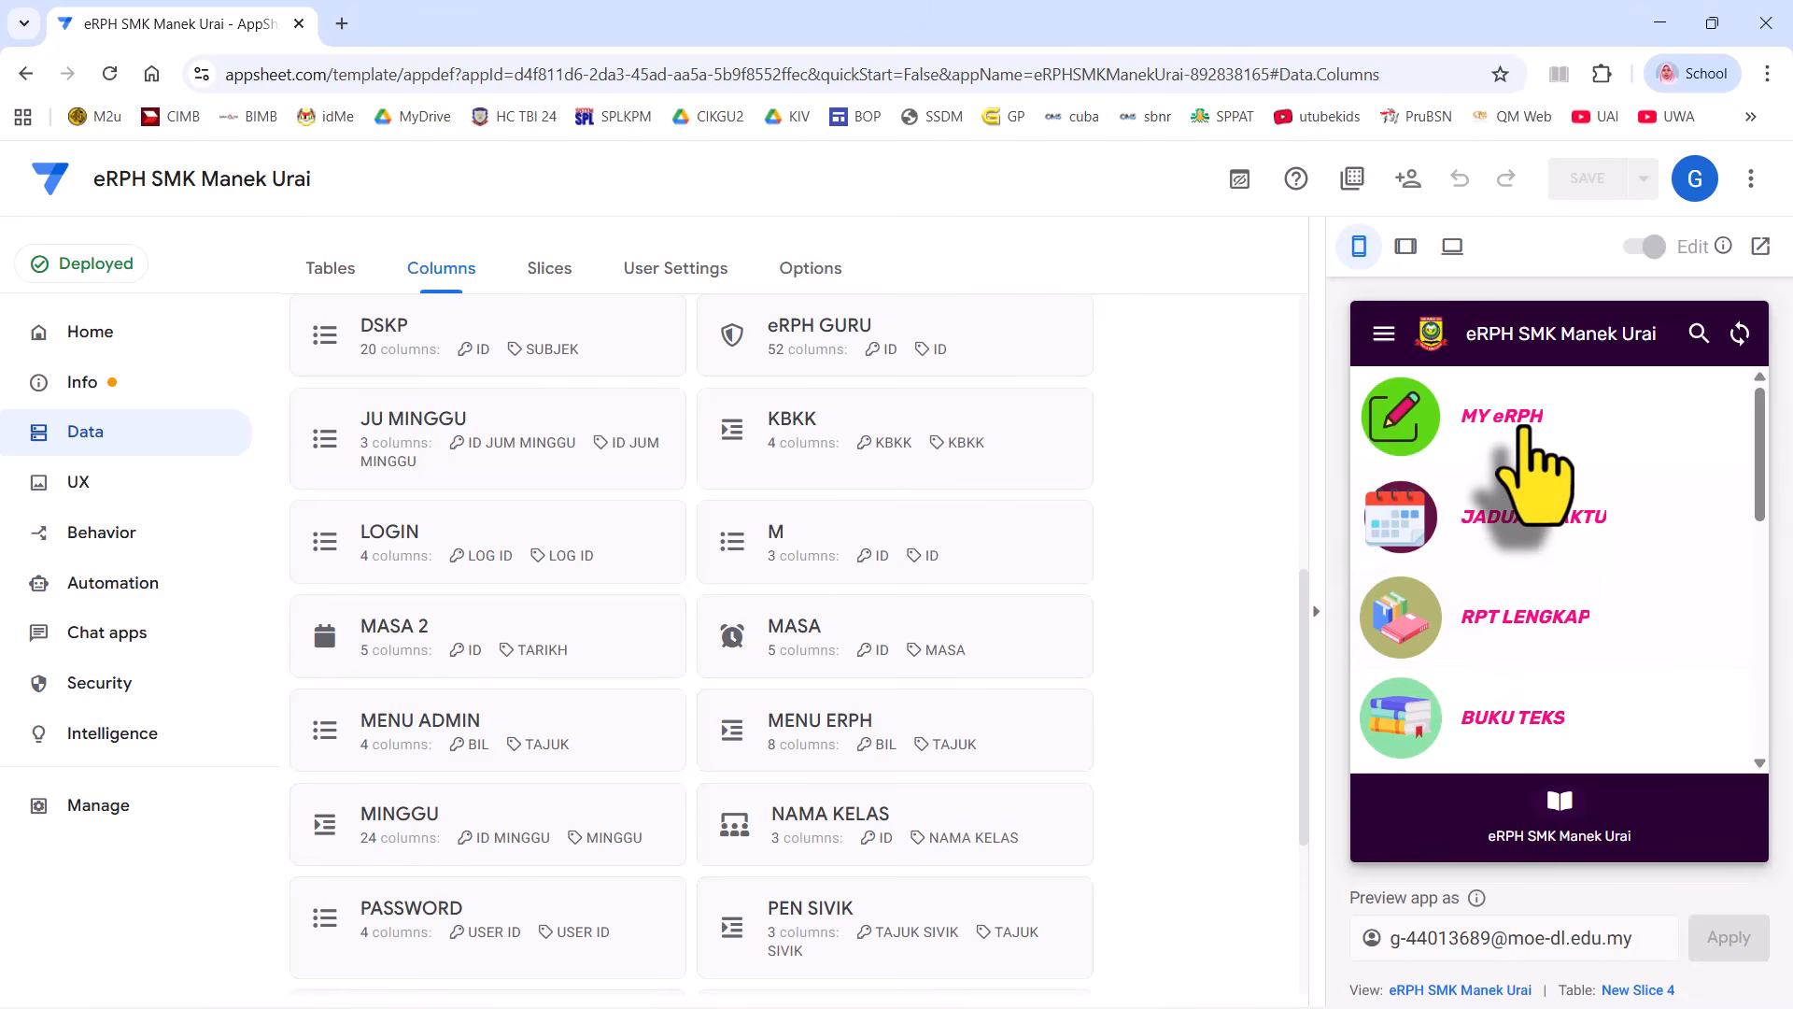
- Open the MY eRPH view in the preview, then go back to the main menu
left_click(1527, 432)
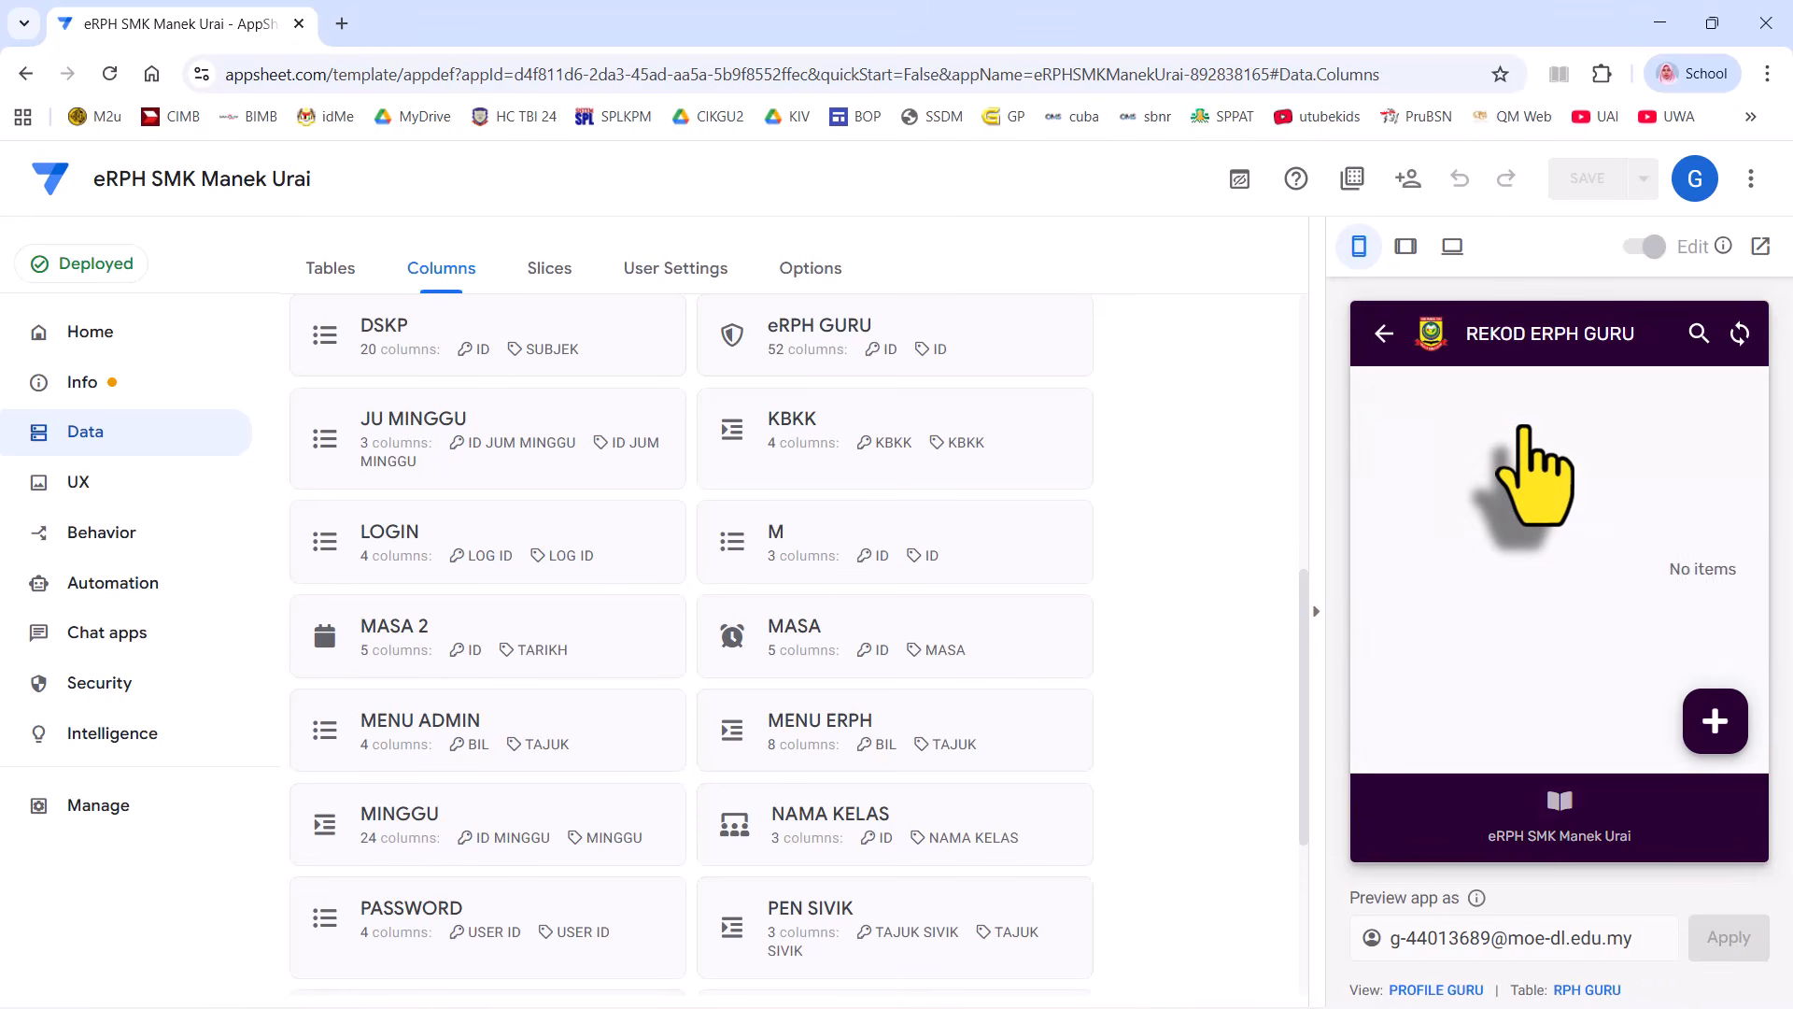
left_click(1579, 822)
scroll(1546, 719, "down", 5)
- Log in through LOGIN PENGGUNA with the password and return to the menu
left_click(1522, 589)
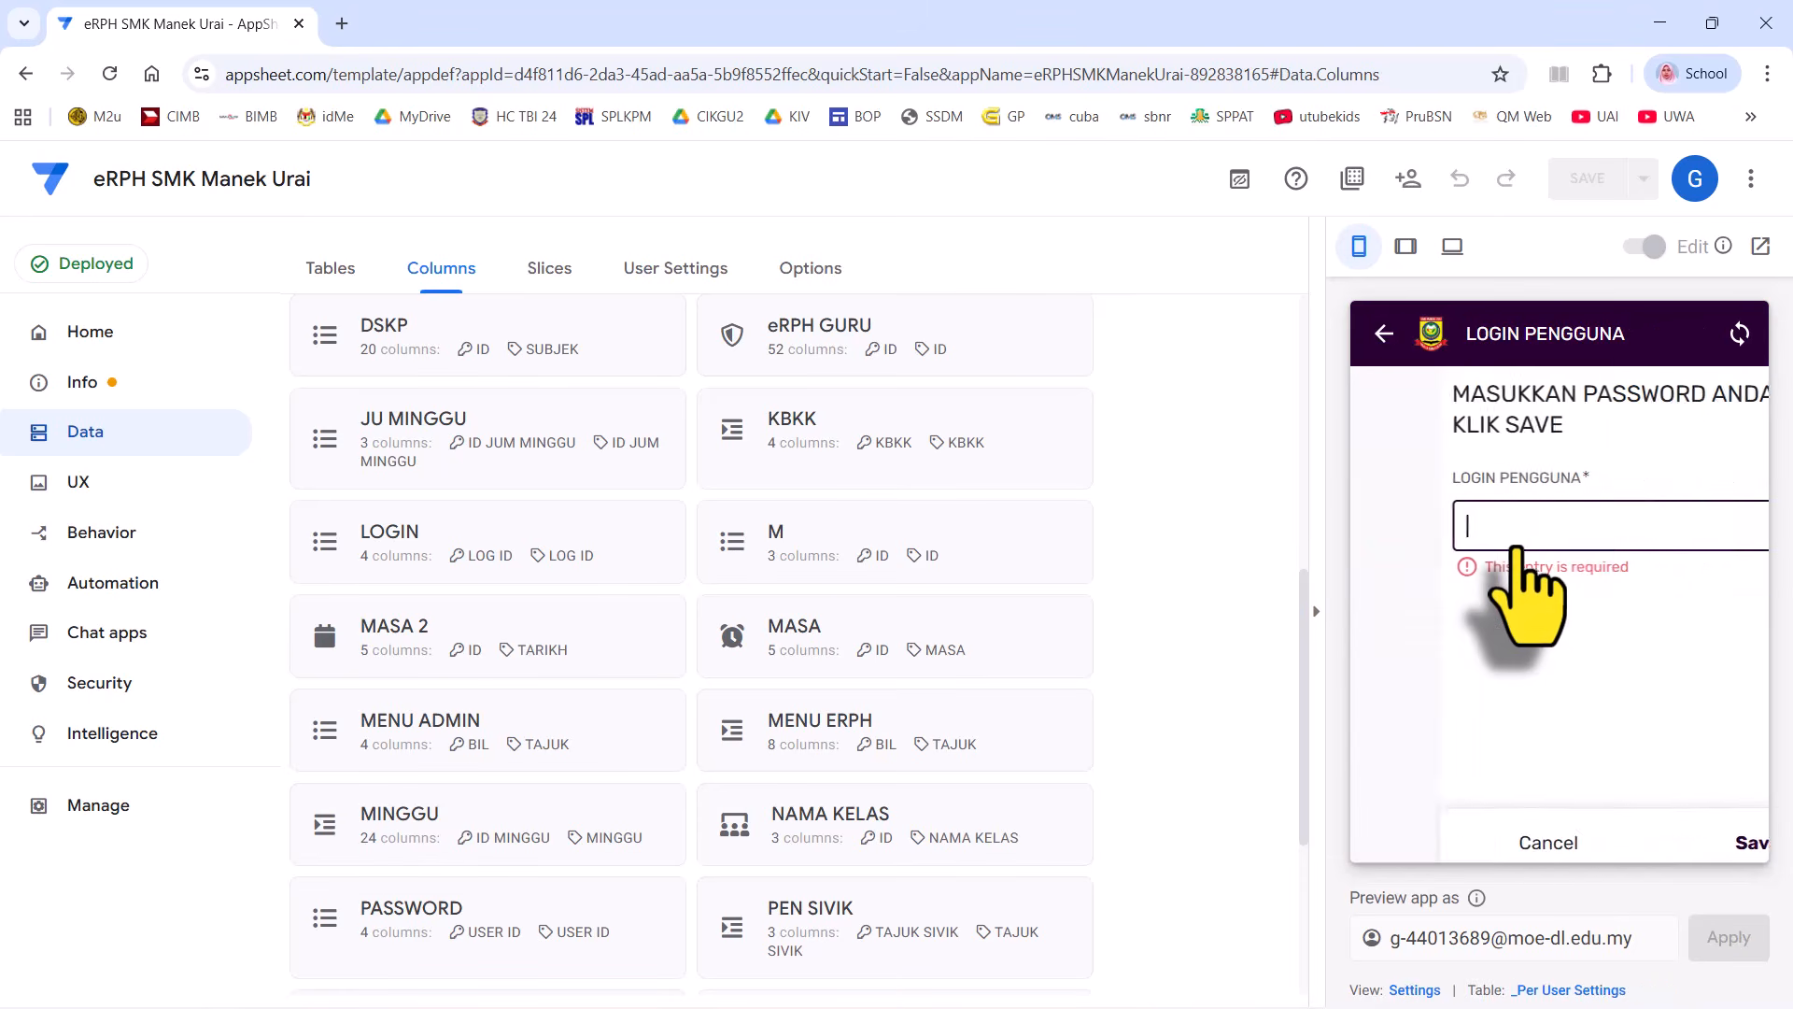
type("erp")
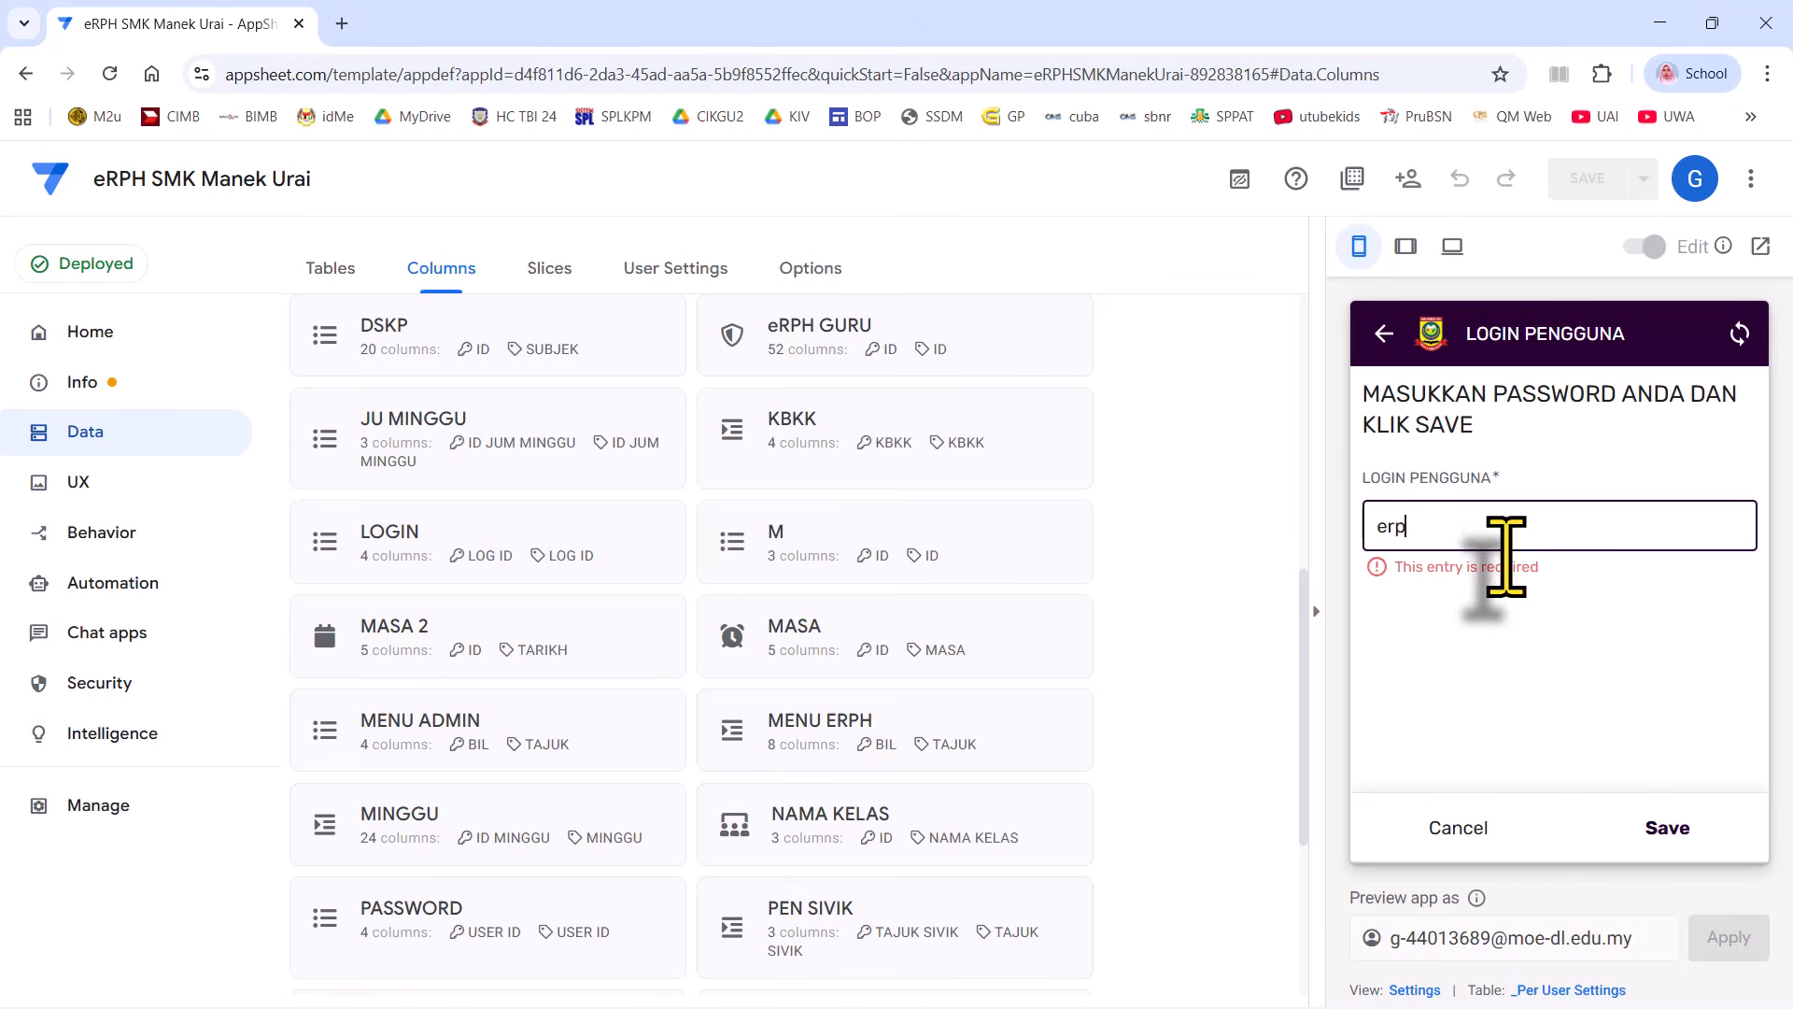
type("h")
left_click(1669, 826)
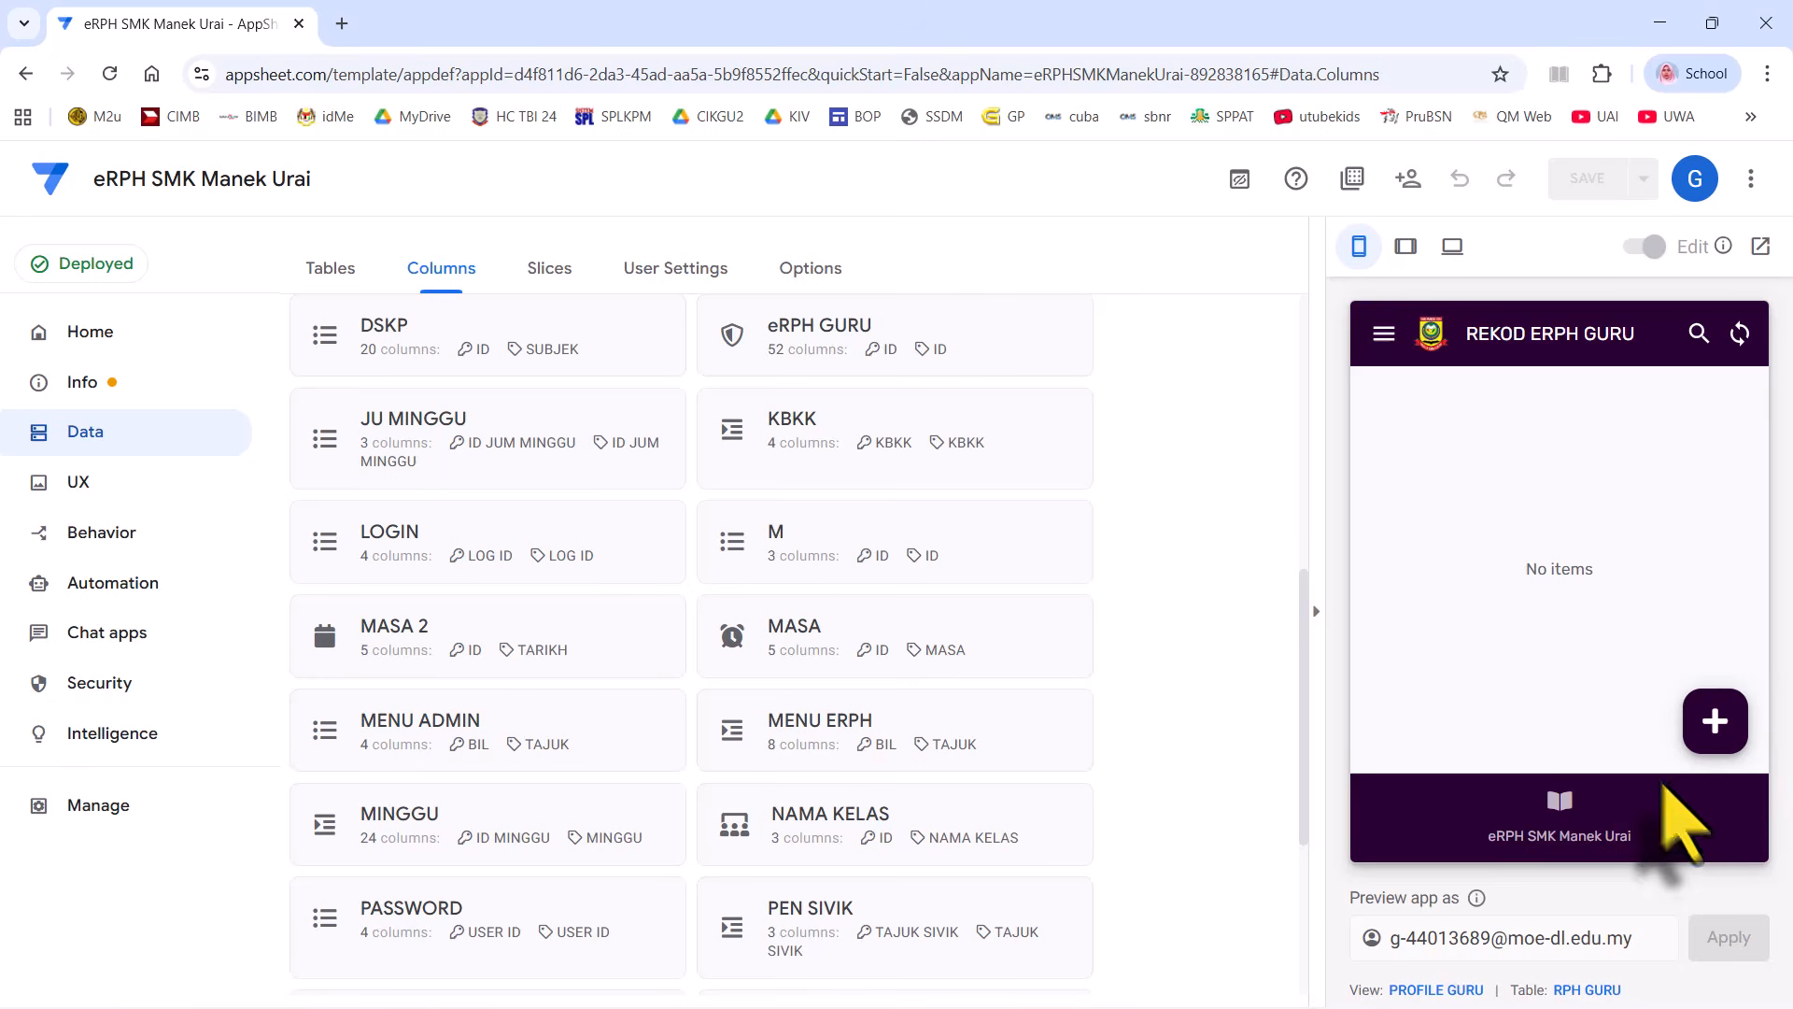
left_click(1597, 805)
- Open the PASSWORD table's source spreadsheet from Data > Columns
scroll(1553, 601, "down", 3)
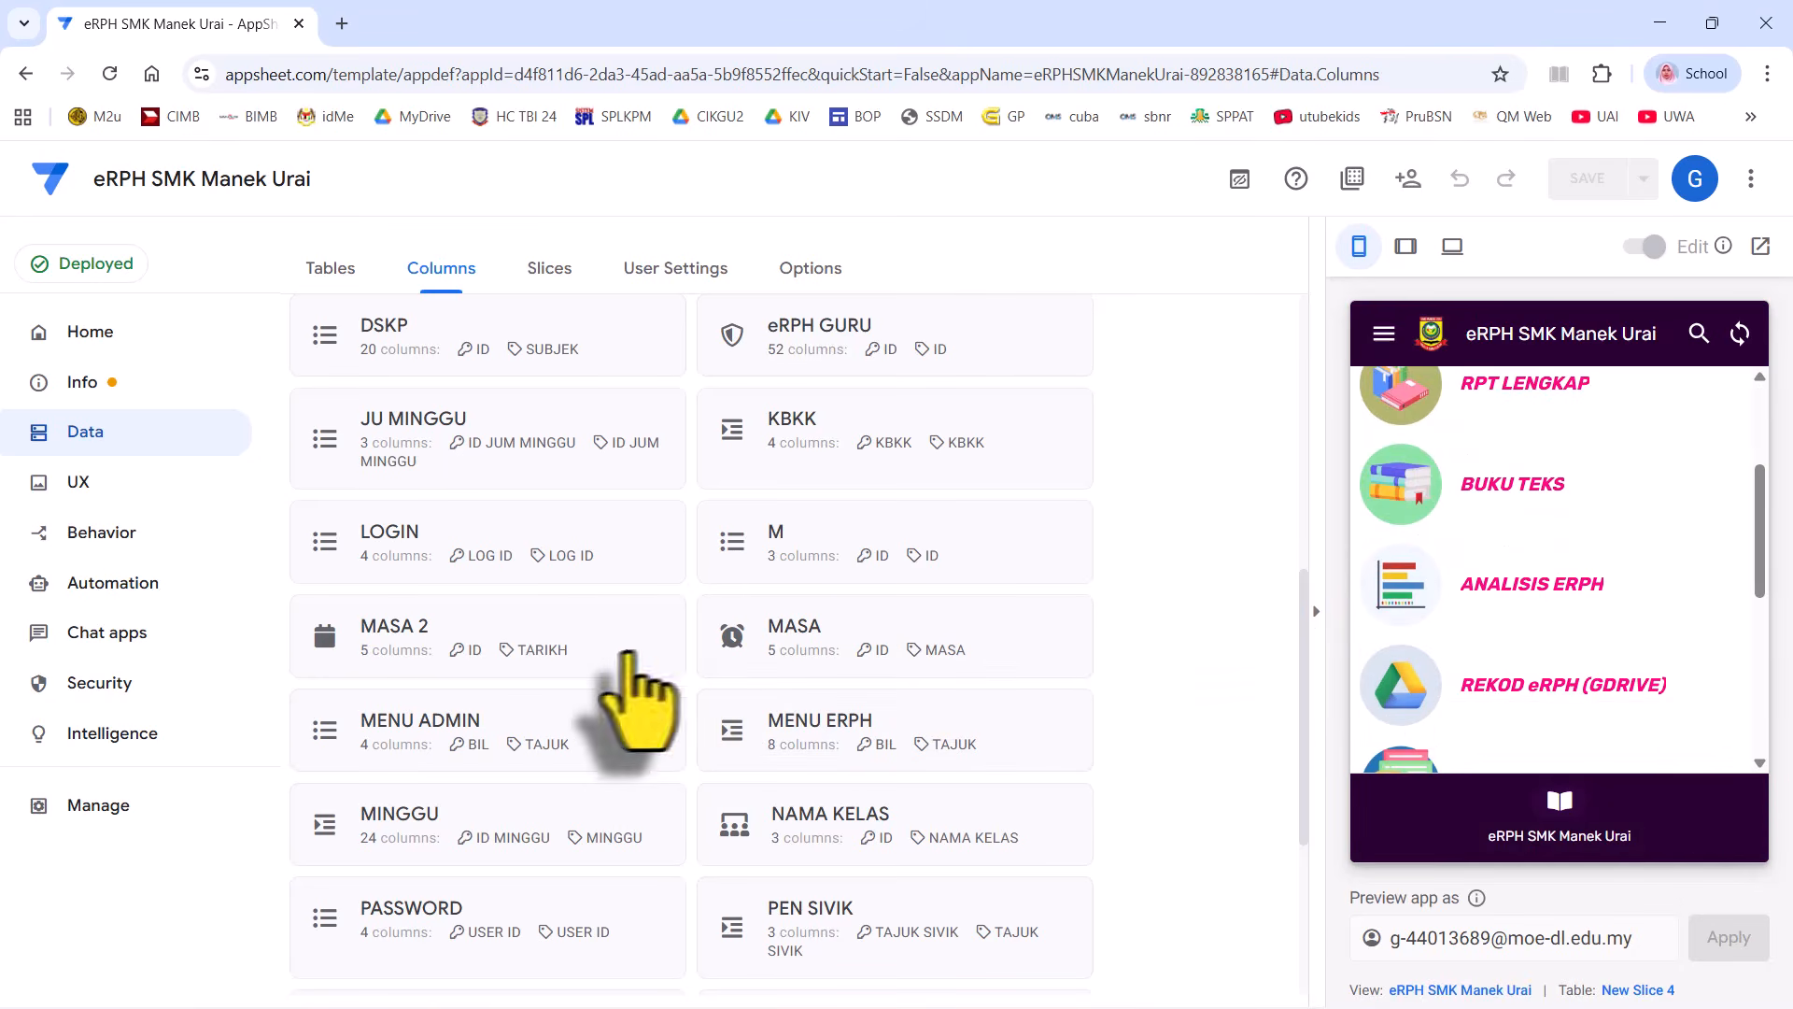
scroll(702, 560, "down", 3)
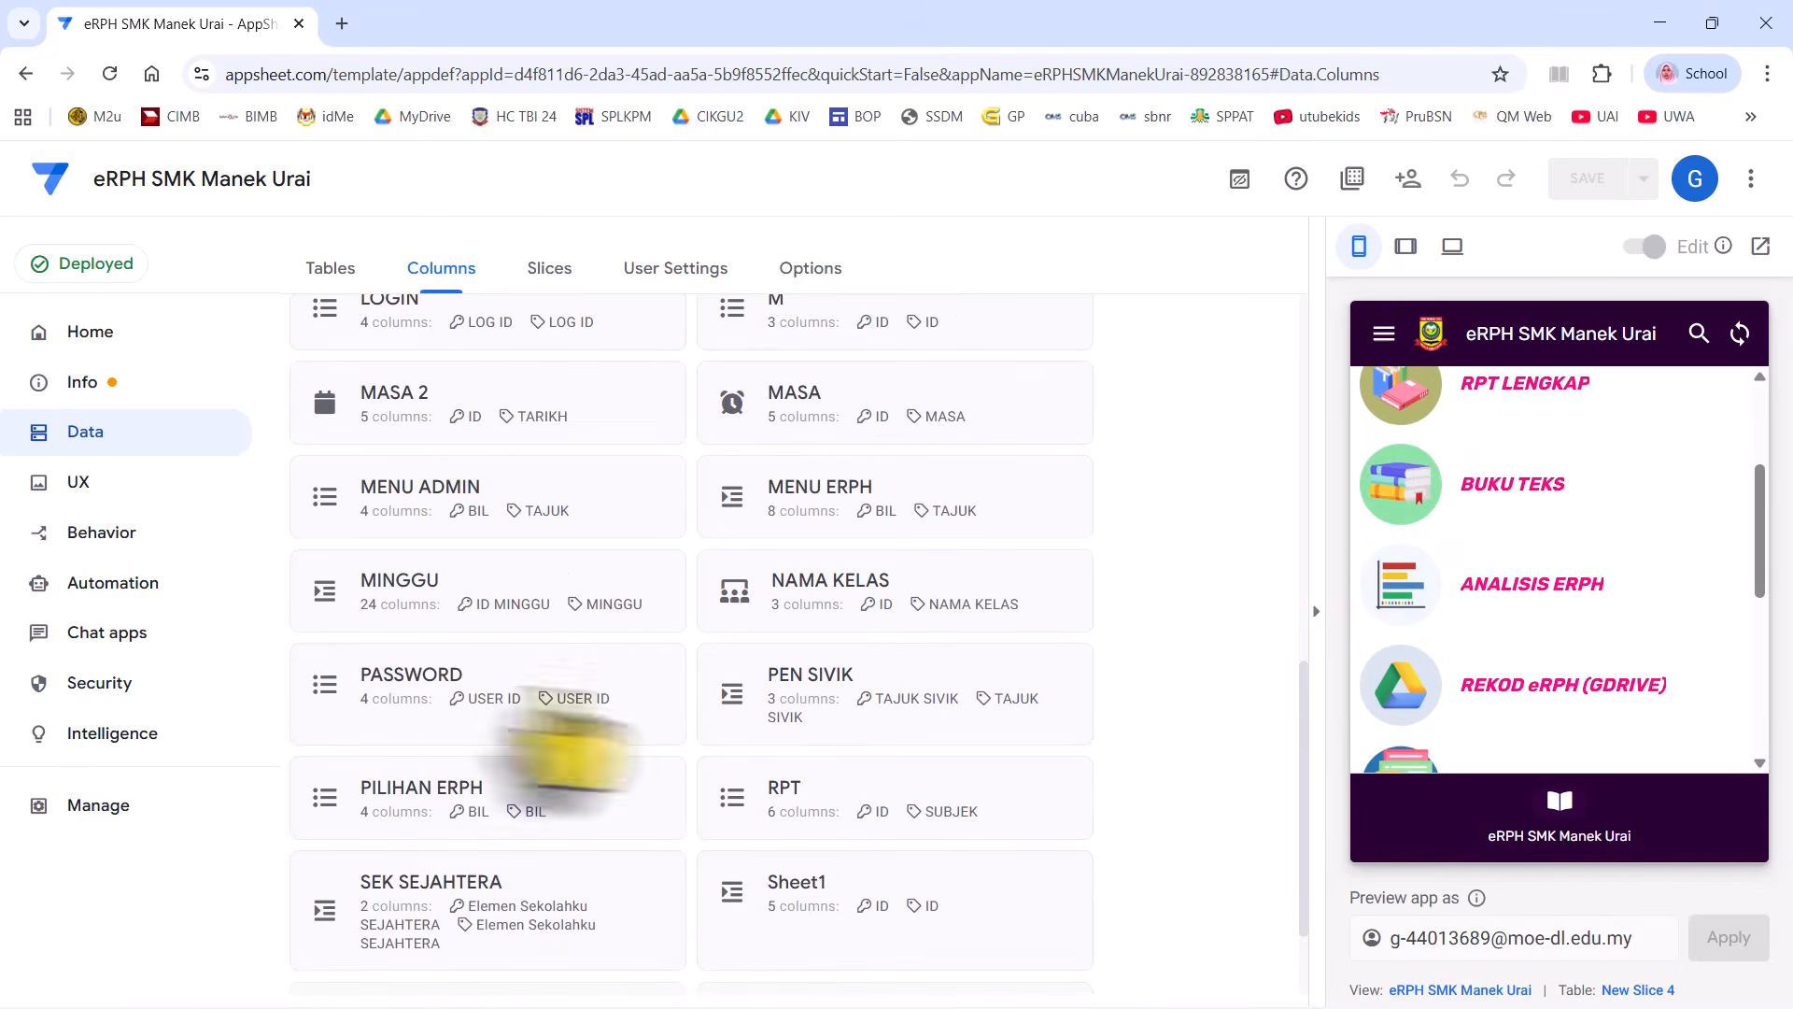
left_click(476, 714)
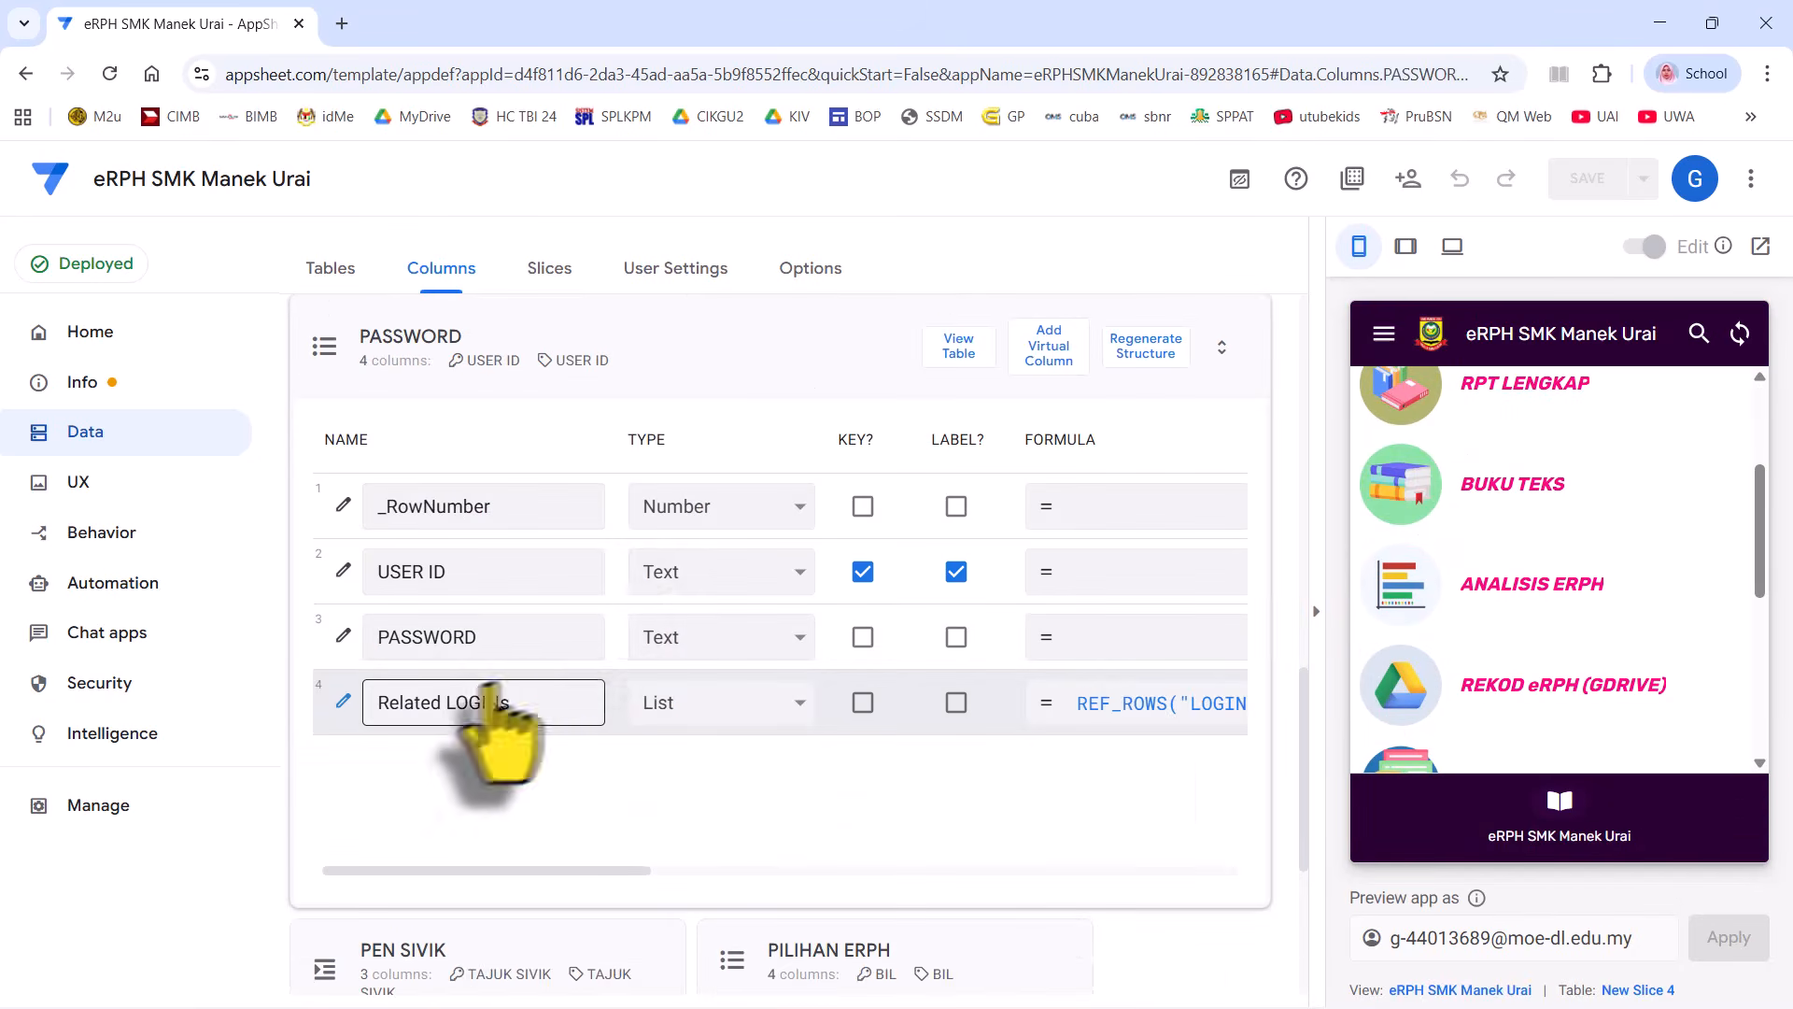
left_click(976, 350)
left_click(986, 349)
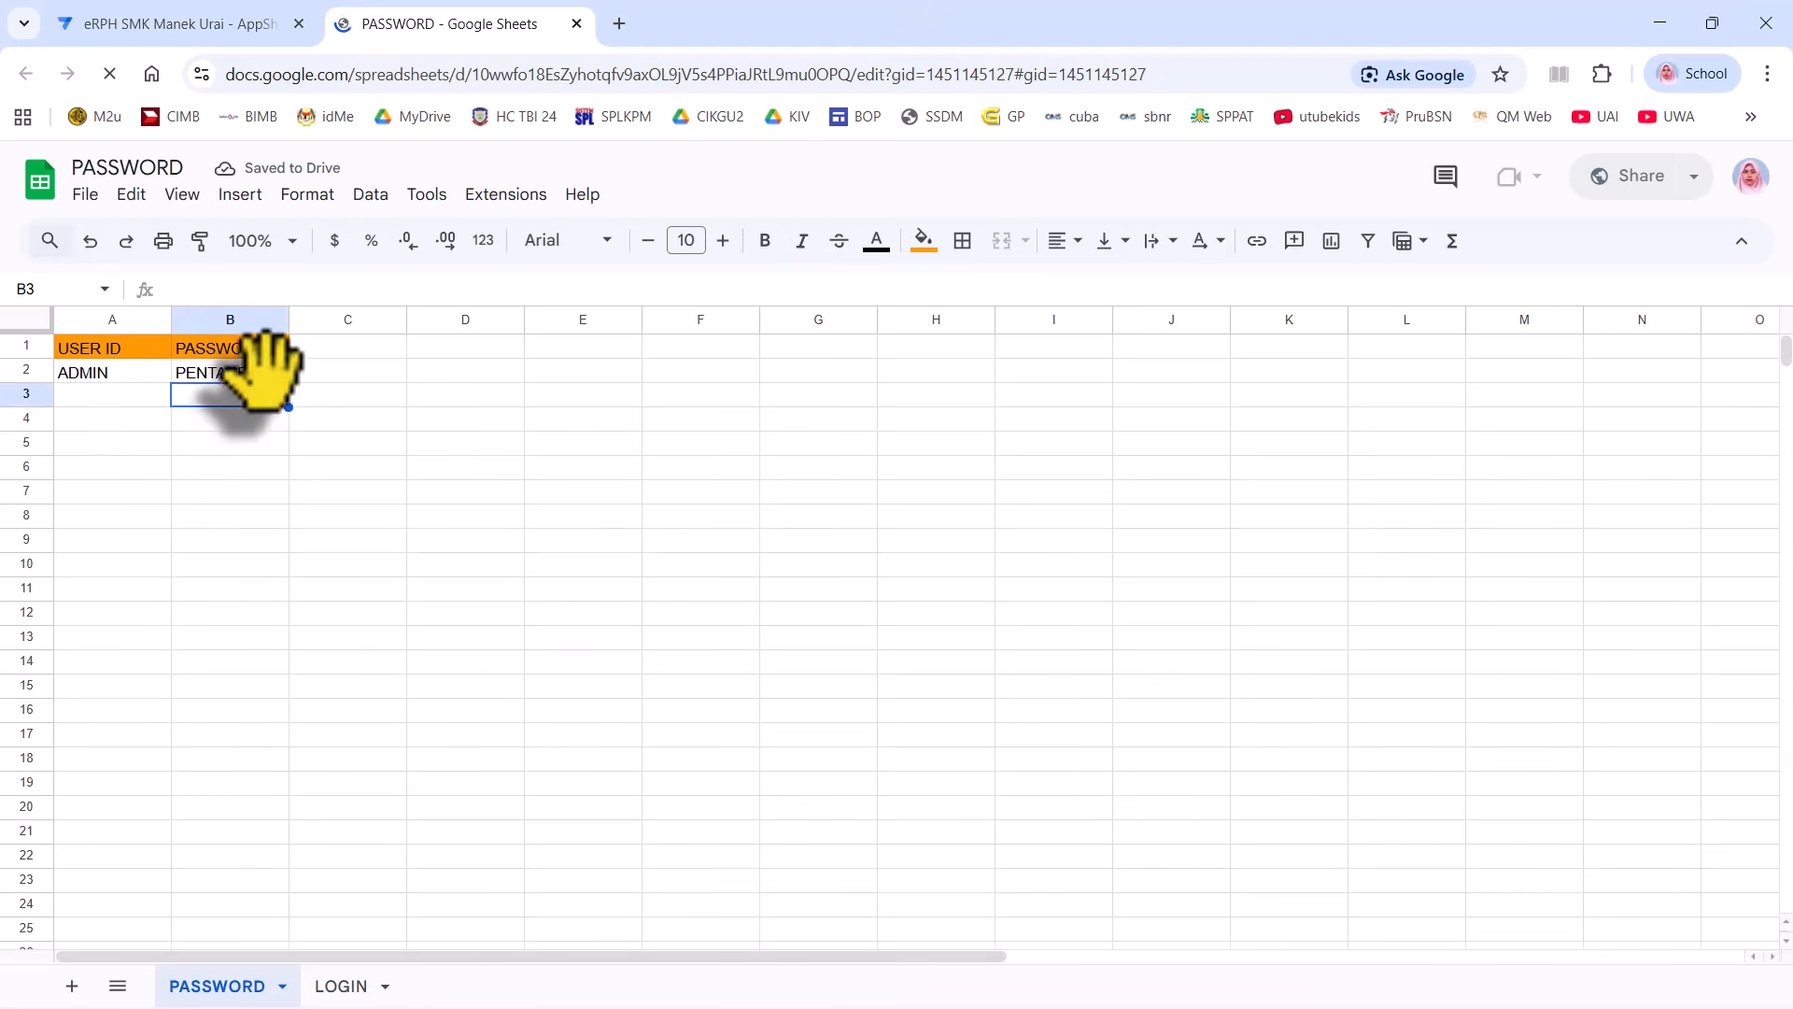
- Copy the admin password in cell B2 and return to the AppSheet editor
left_click(265, 375)
right_click(268, 374)
left_click(215, 25)
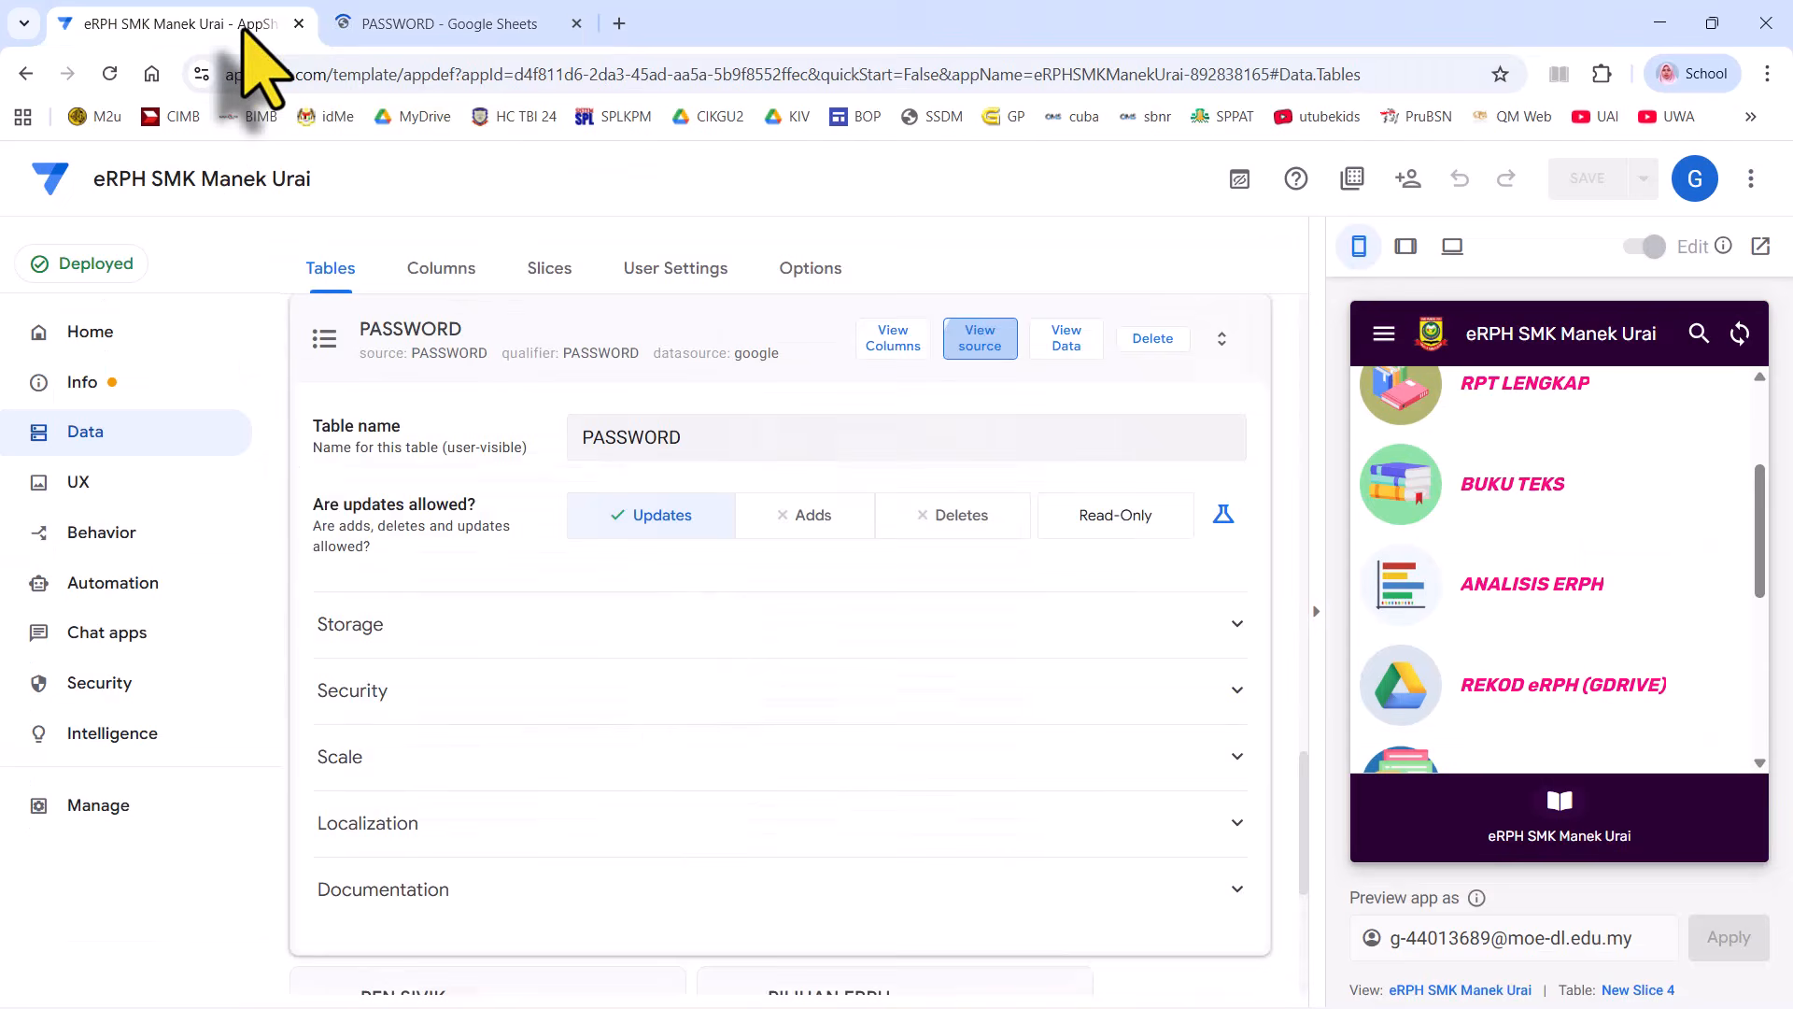
scroll(1501, 653, "down", 5)
- Log into the preview as admin by pasting the copied password into LOGIN PENGGUNA
left_click(1493, 534)
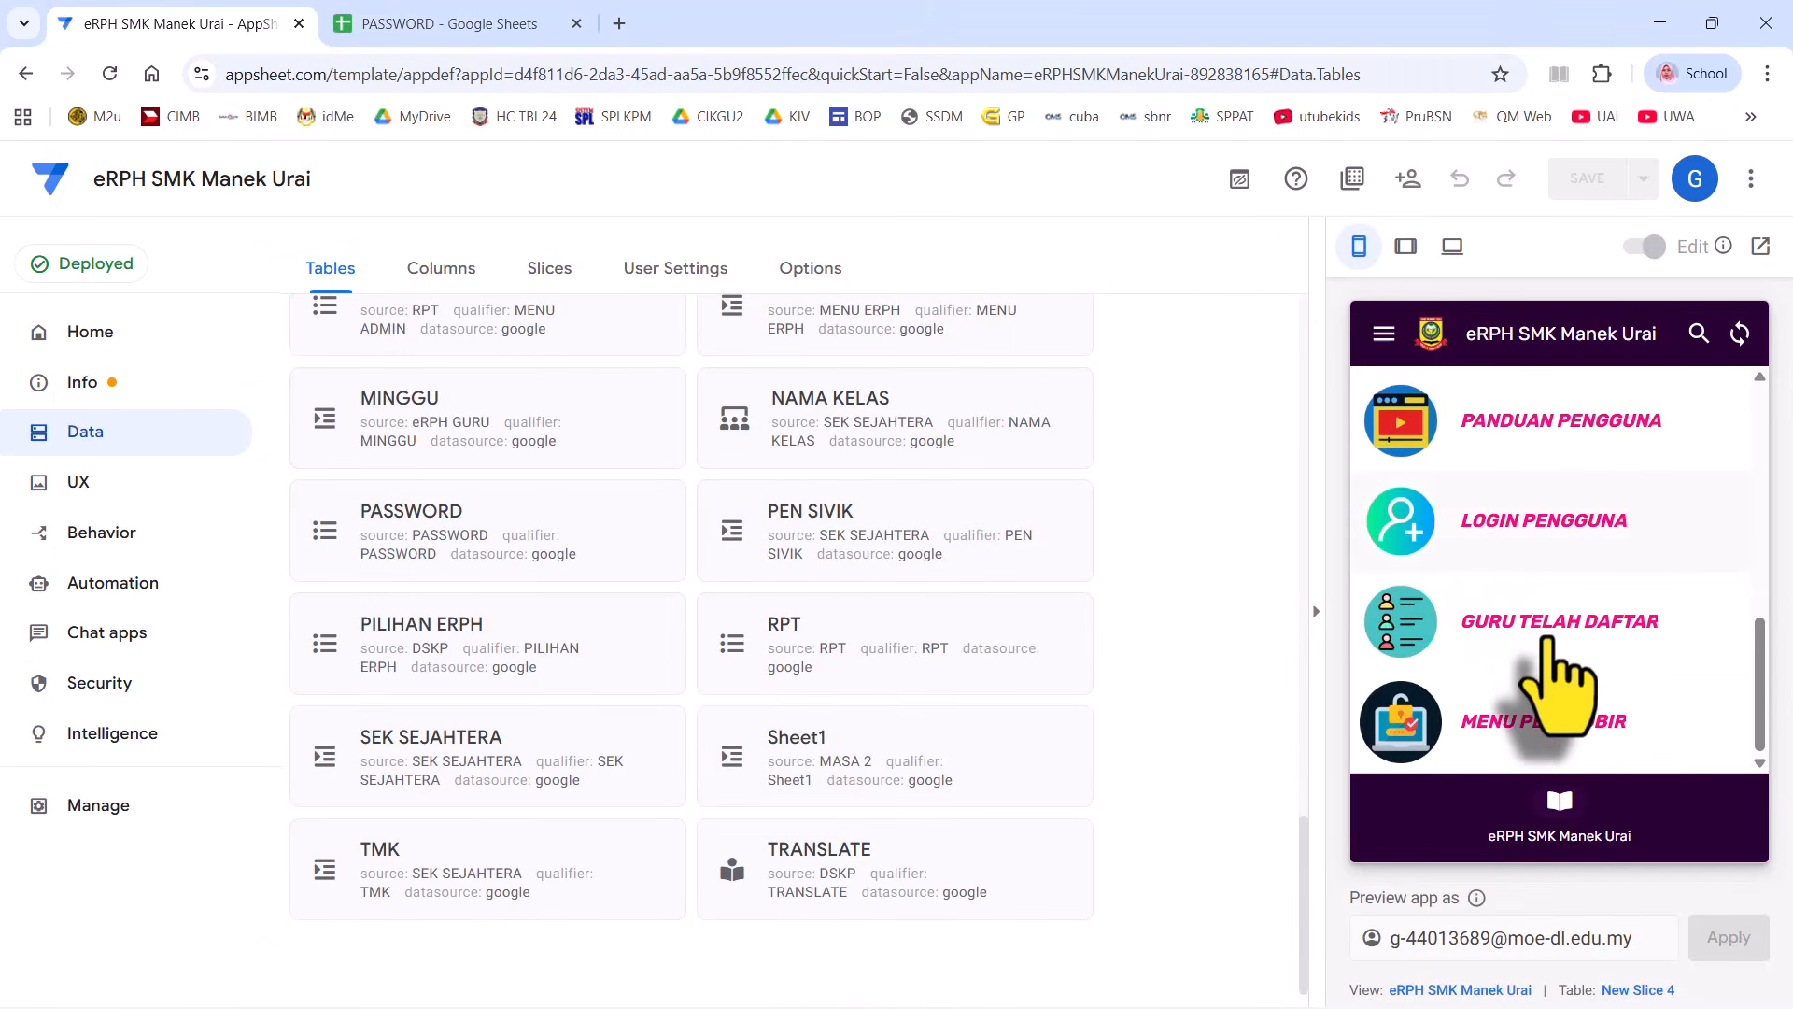
right_click(1457, 533)
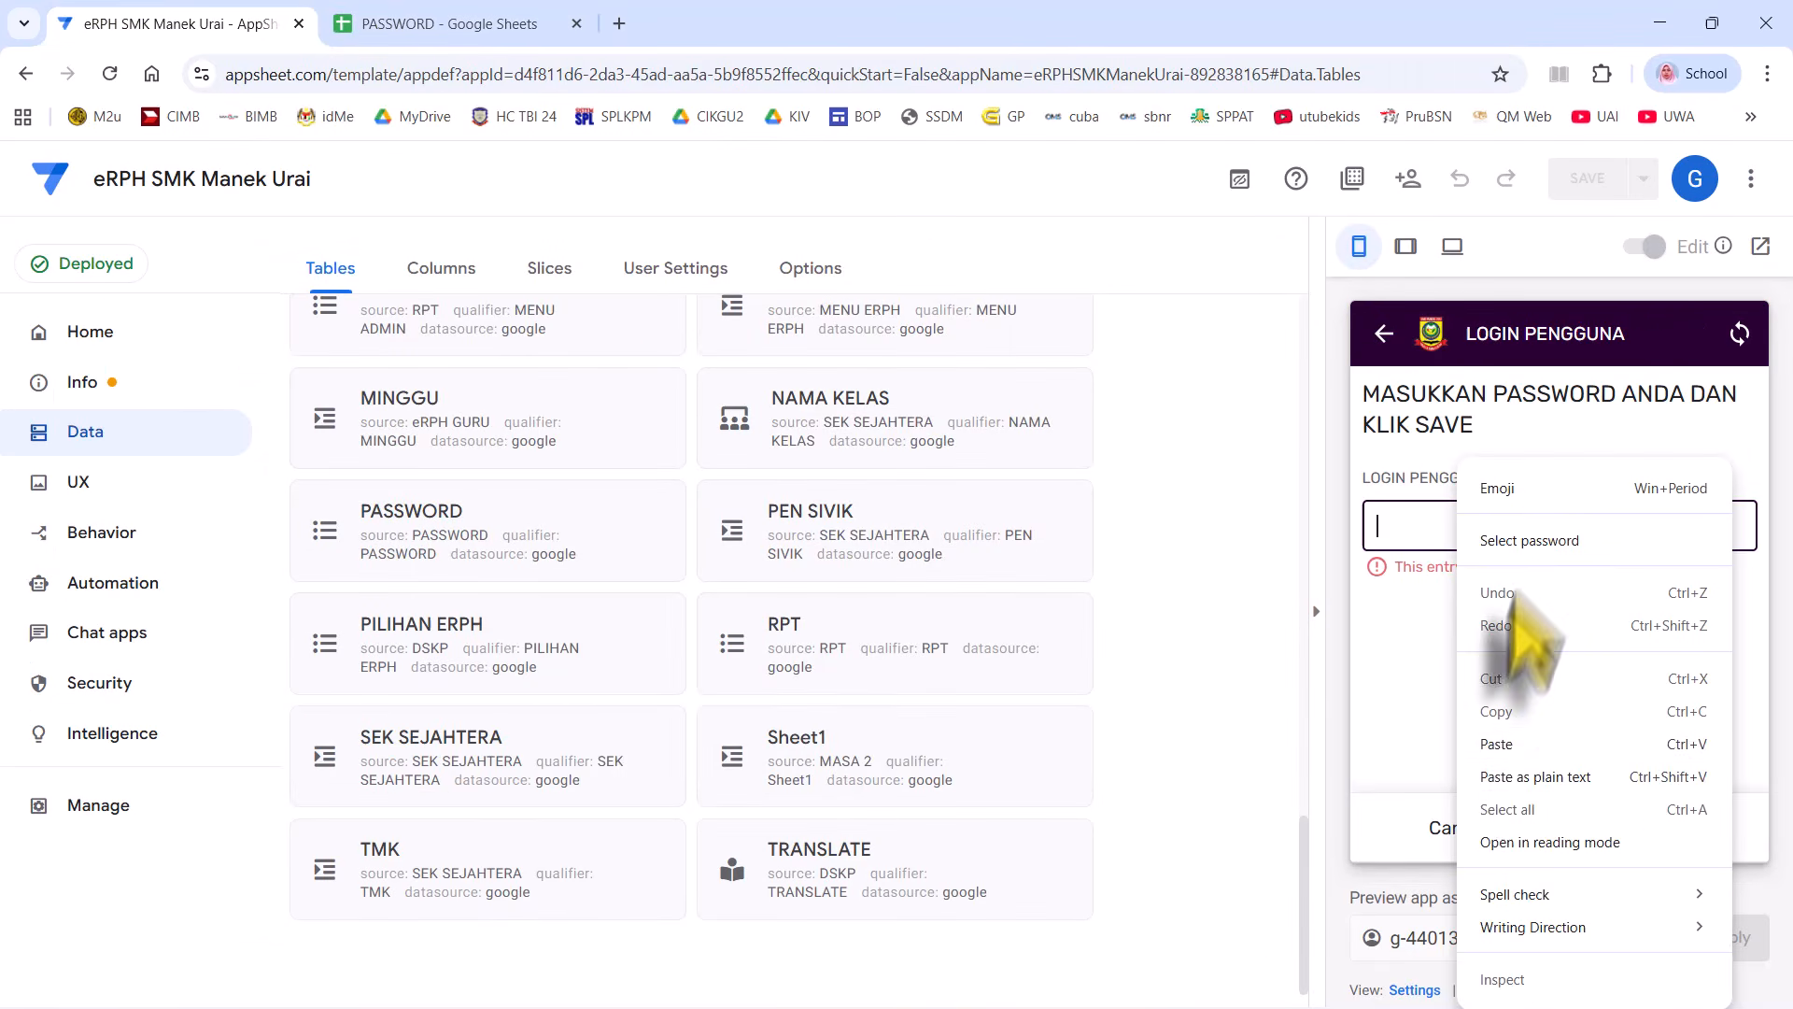
left_click(1515, 745)
left_click(1662, 827)
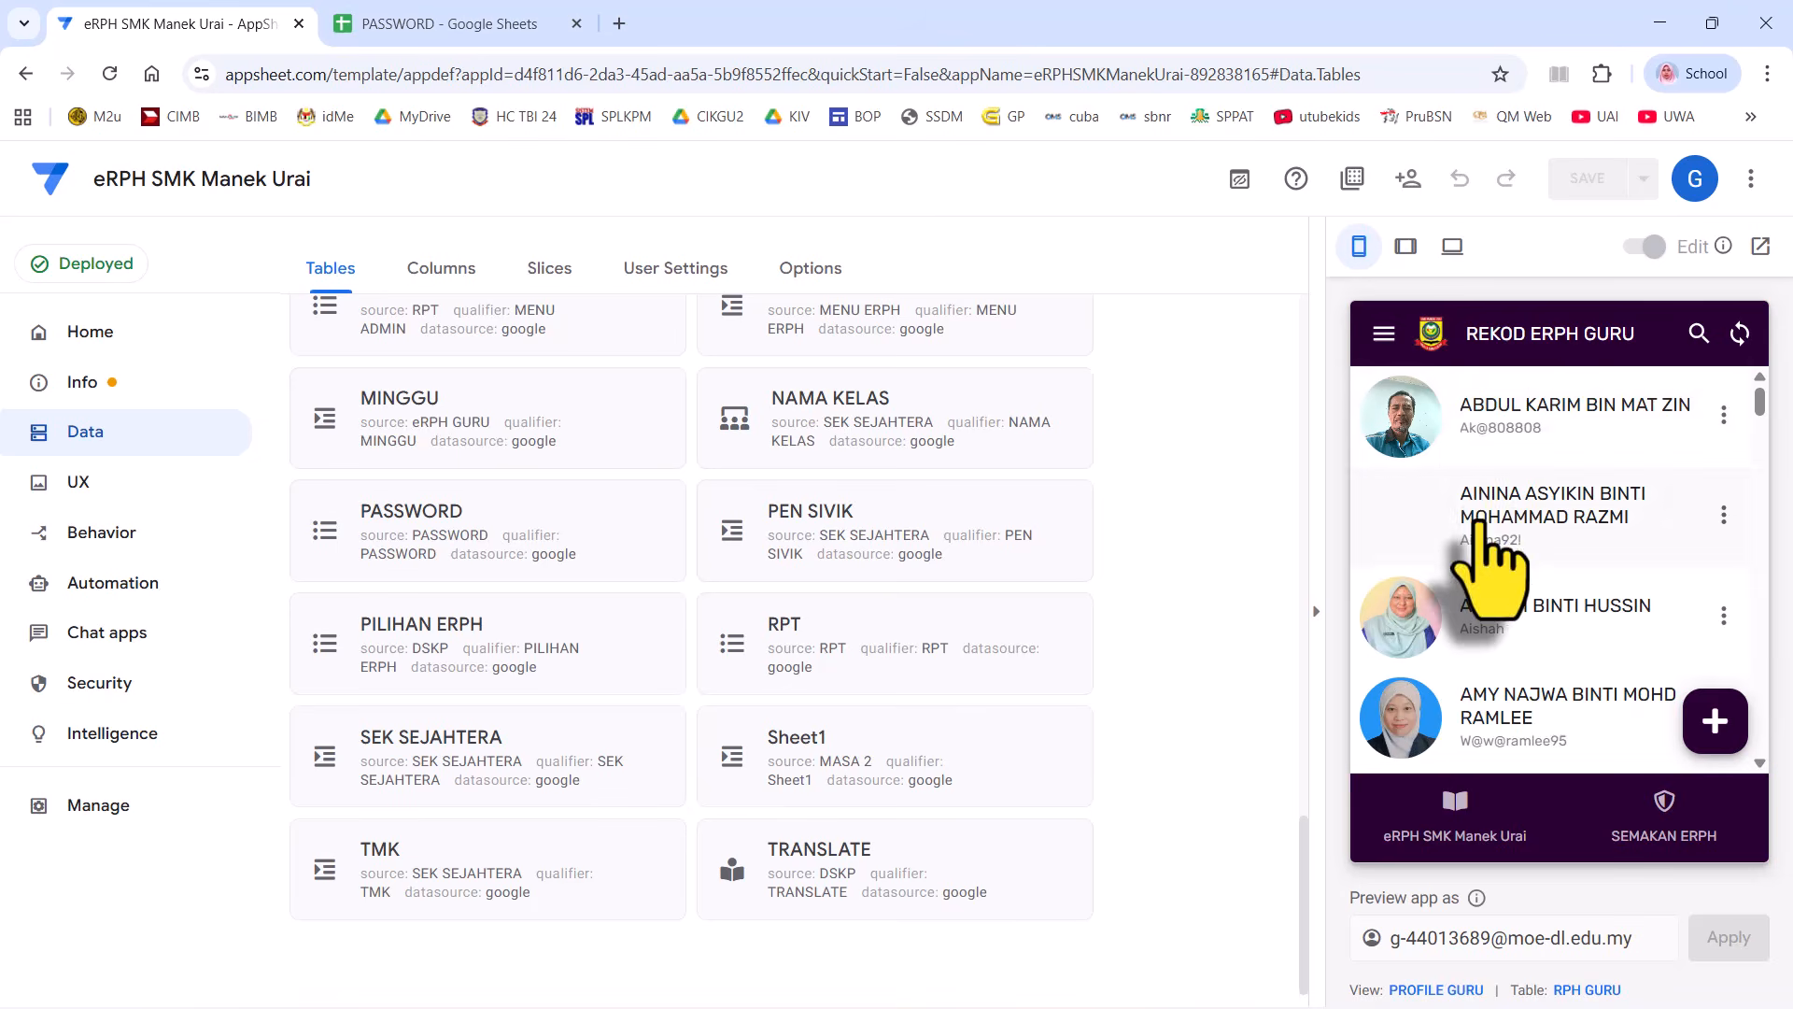
- Open a teacher's week M7 plan and start a new entry with Catat eRPH Anda
left_click(1491, 560)
scroll(1513, 640, "down", 5)
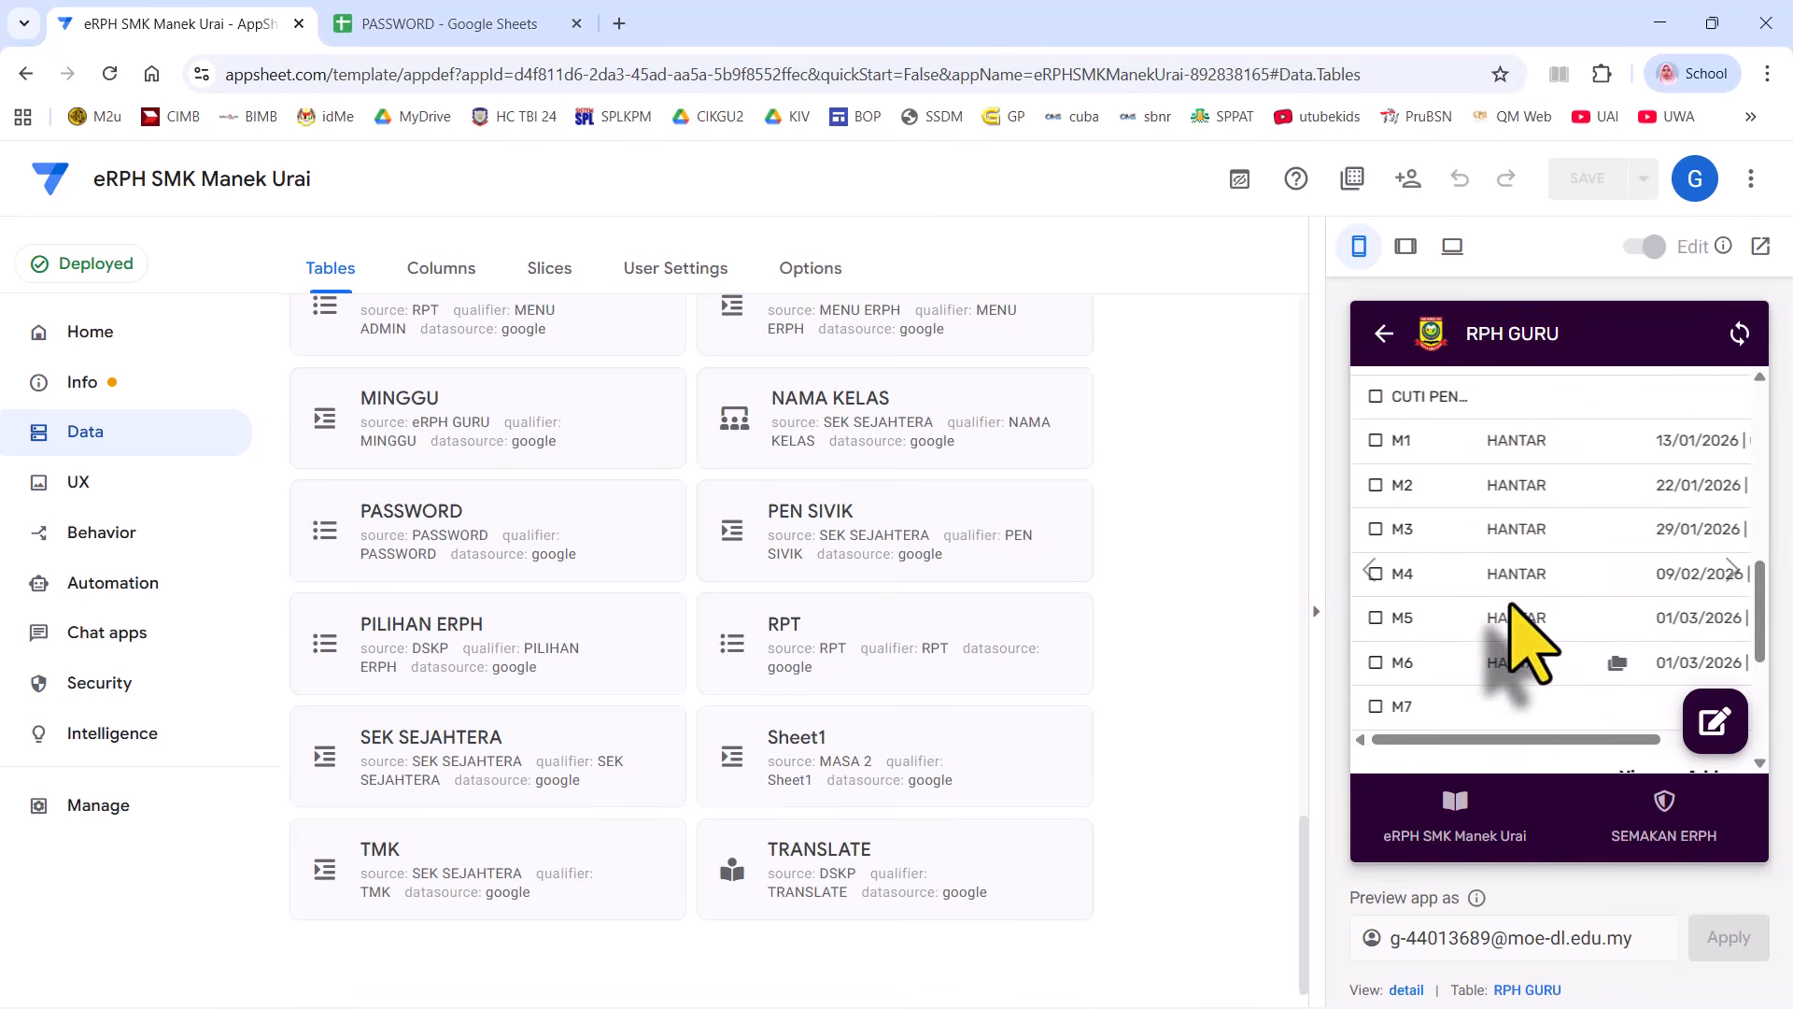
left_click(1510, 713)
scroll(1537, 724, "down", 3)
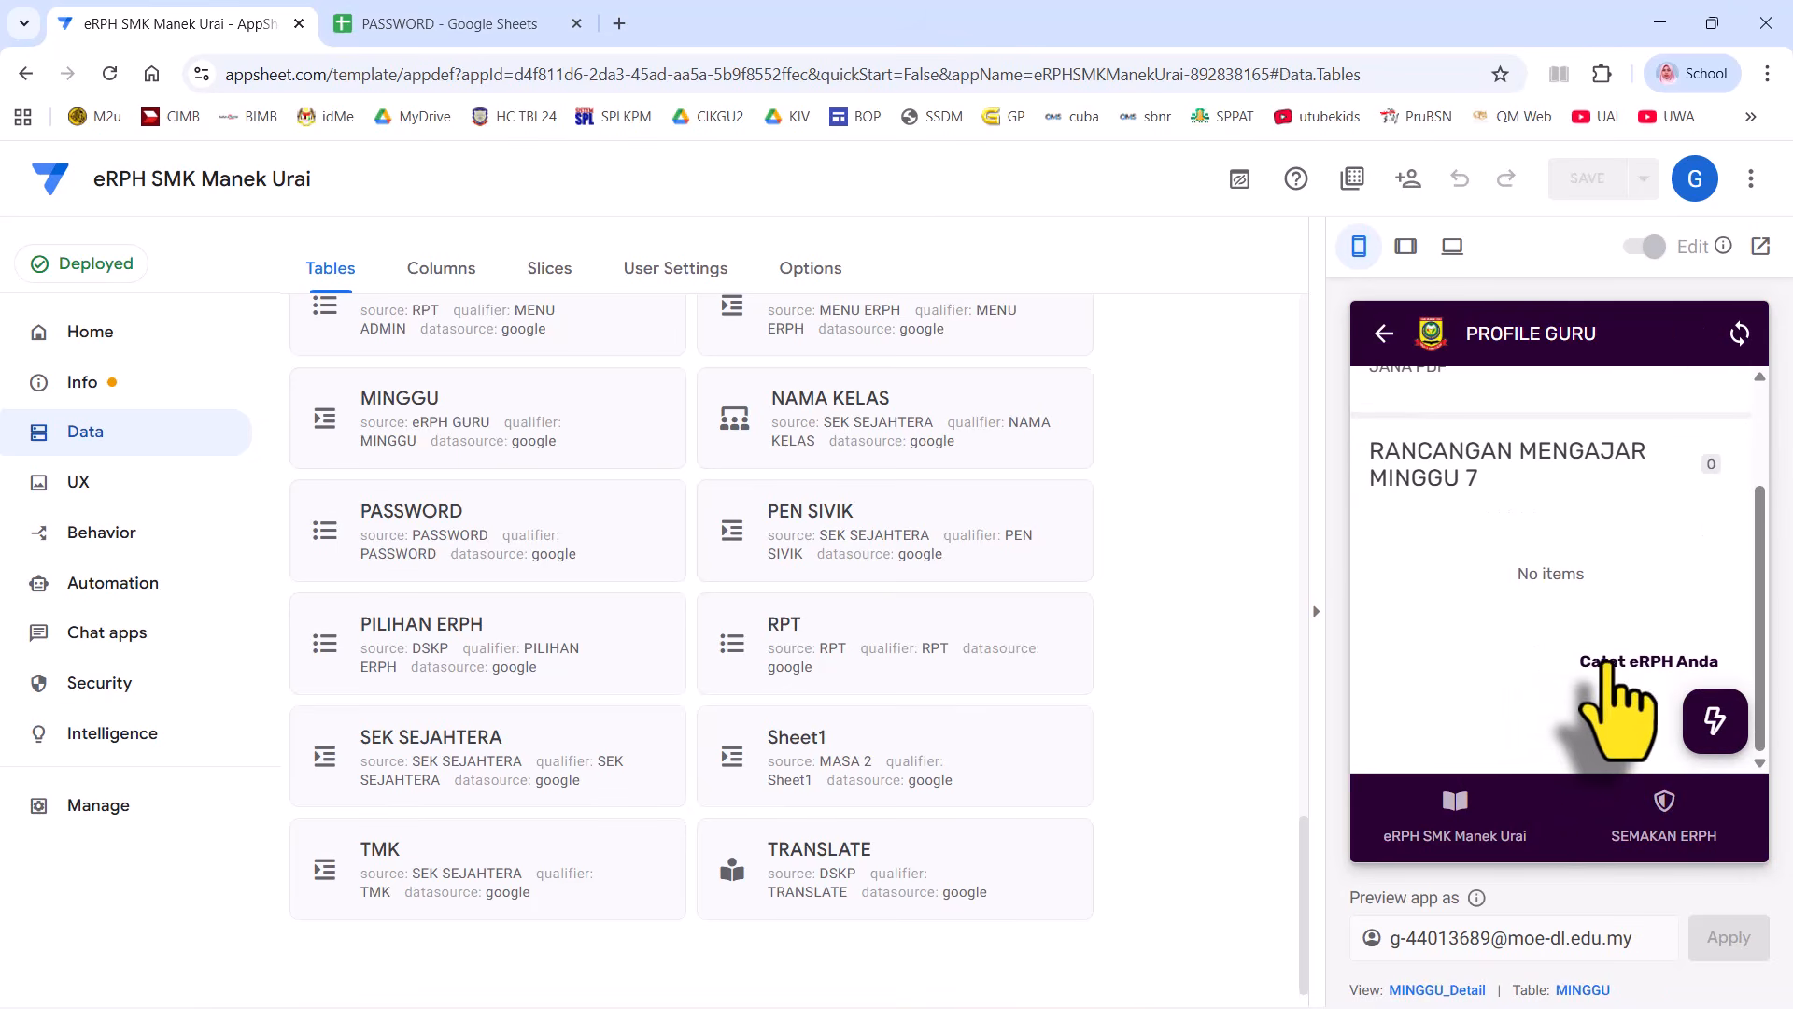
left_click(1524, 556)
scroll(1513, 562, "down", 1)
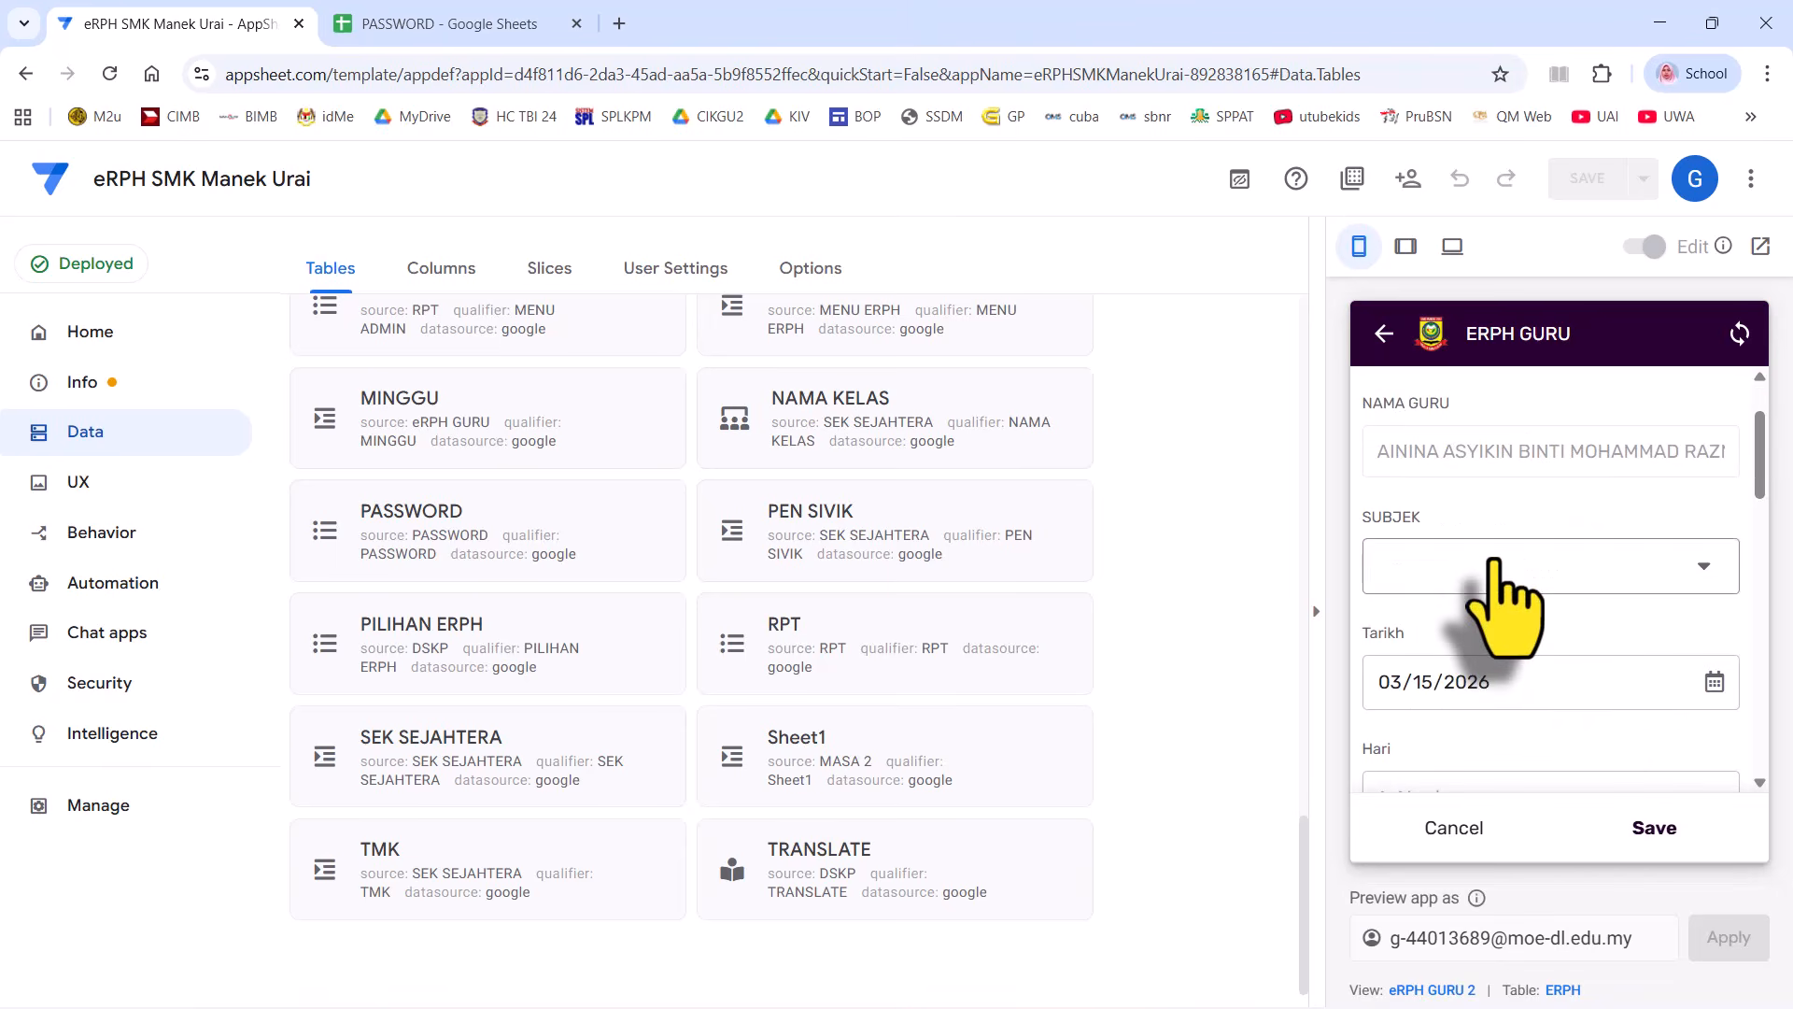
left_click(1493, 563)
scroll(1505, 653, "down", 1)
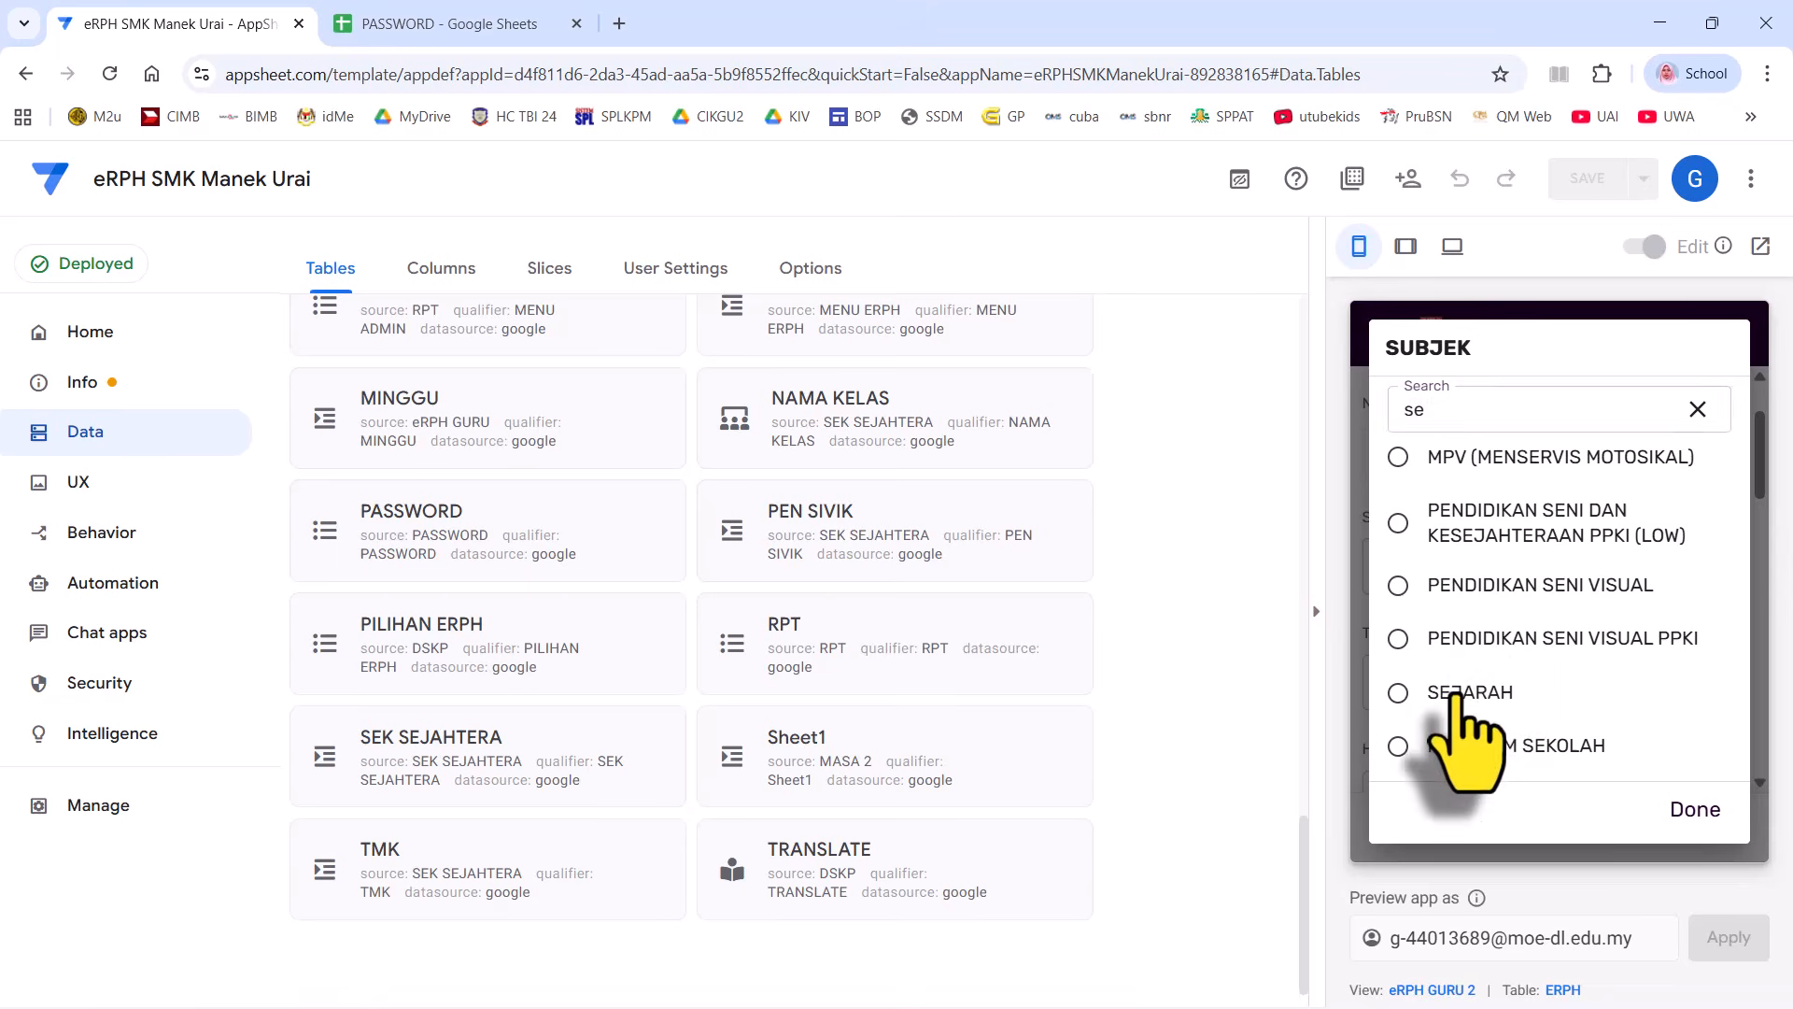
left_click(1453, 693)
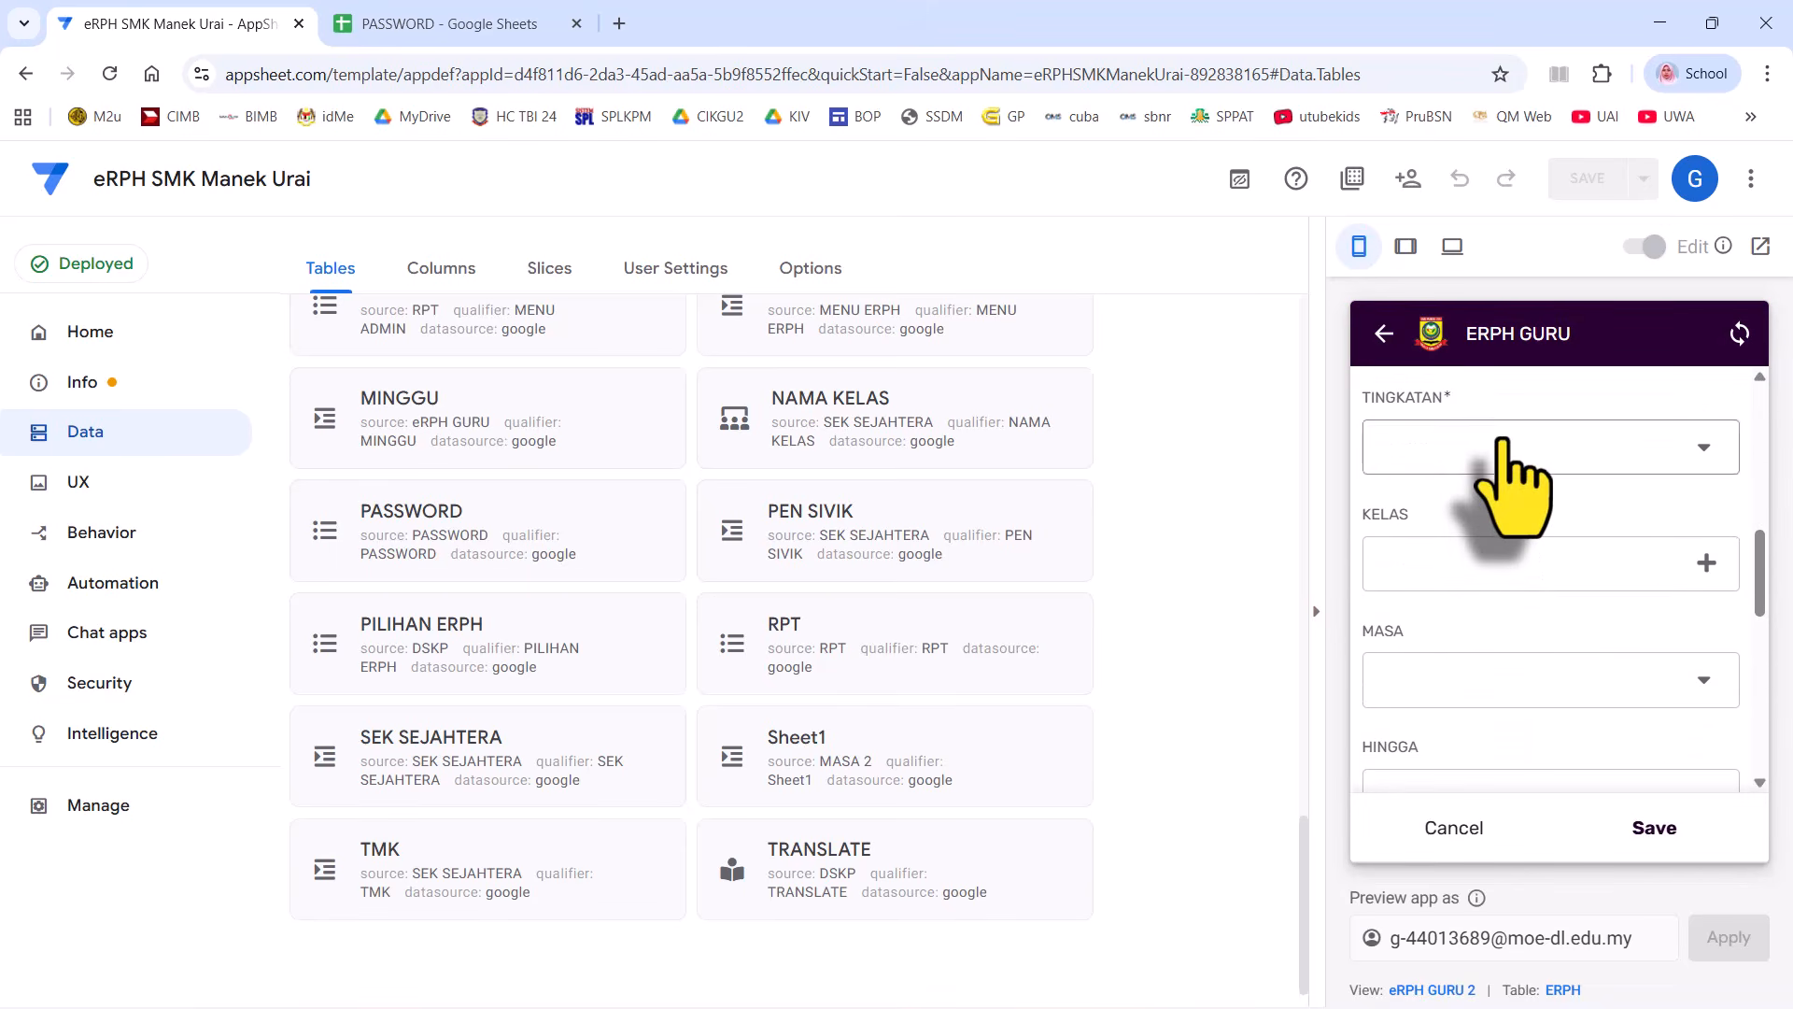
left_click(1501, 447)
left_click(1459, 488)
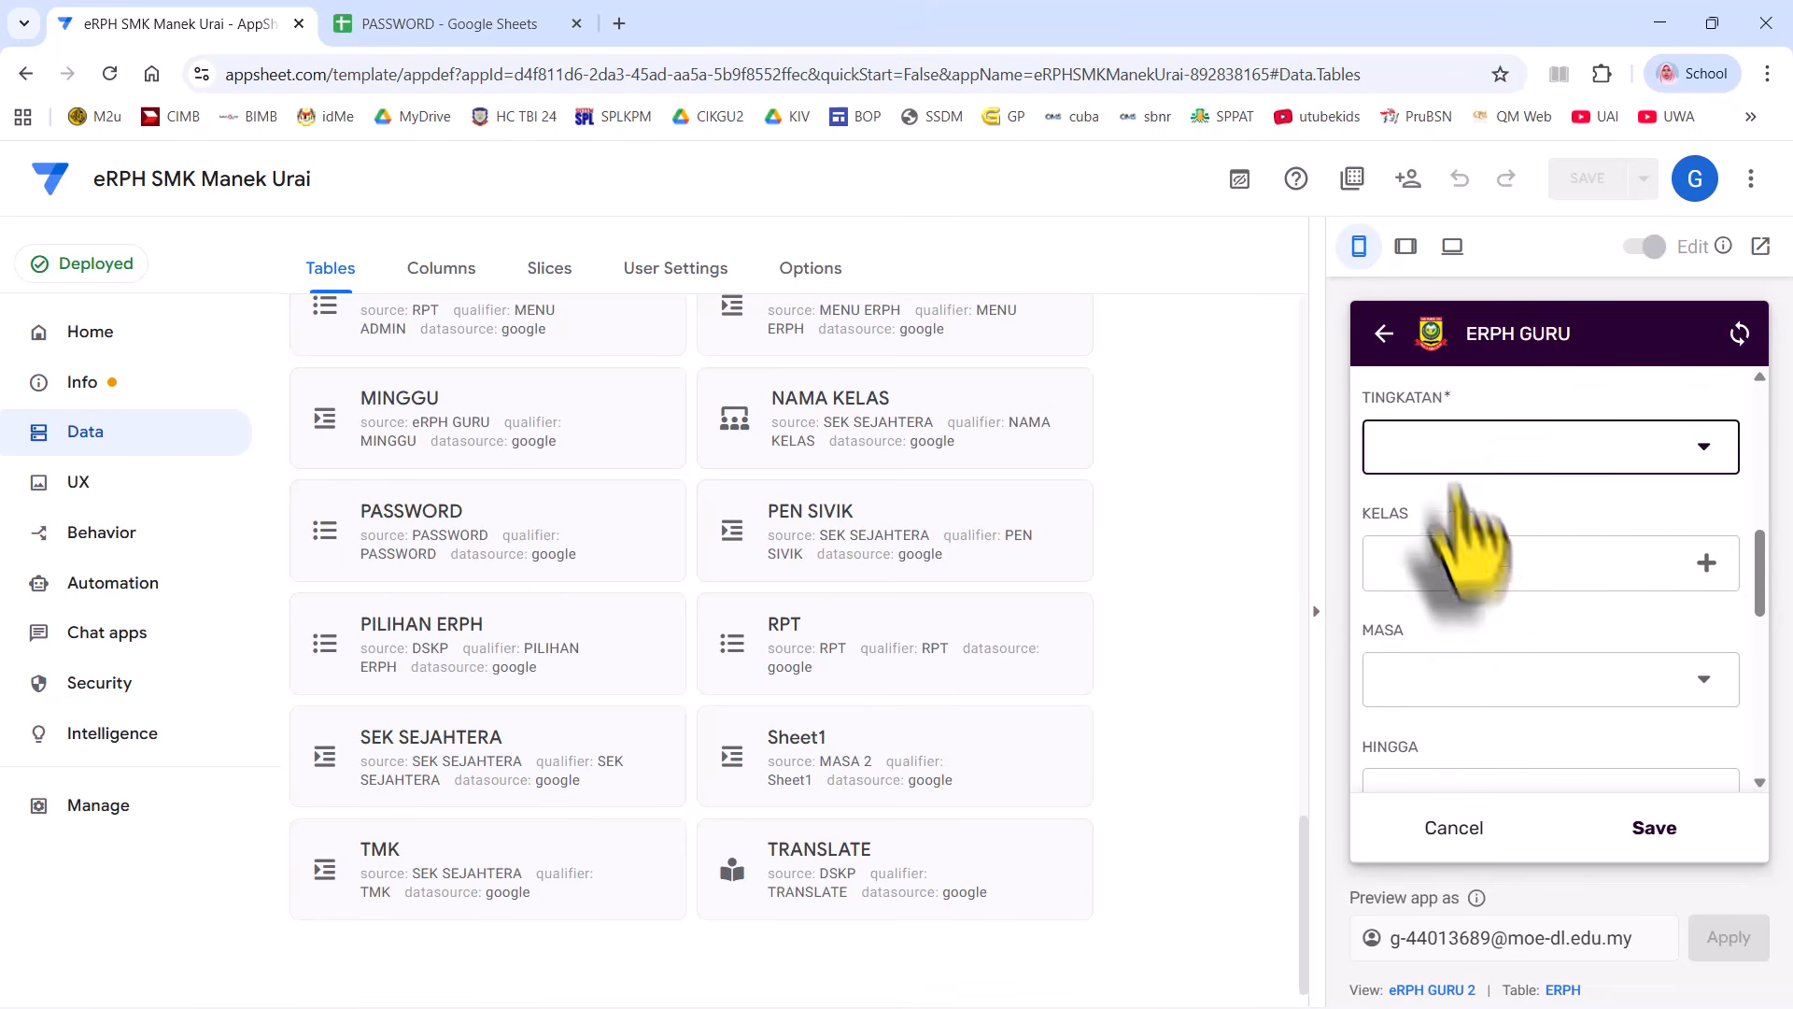
left_click(1482, 571)
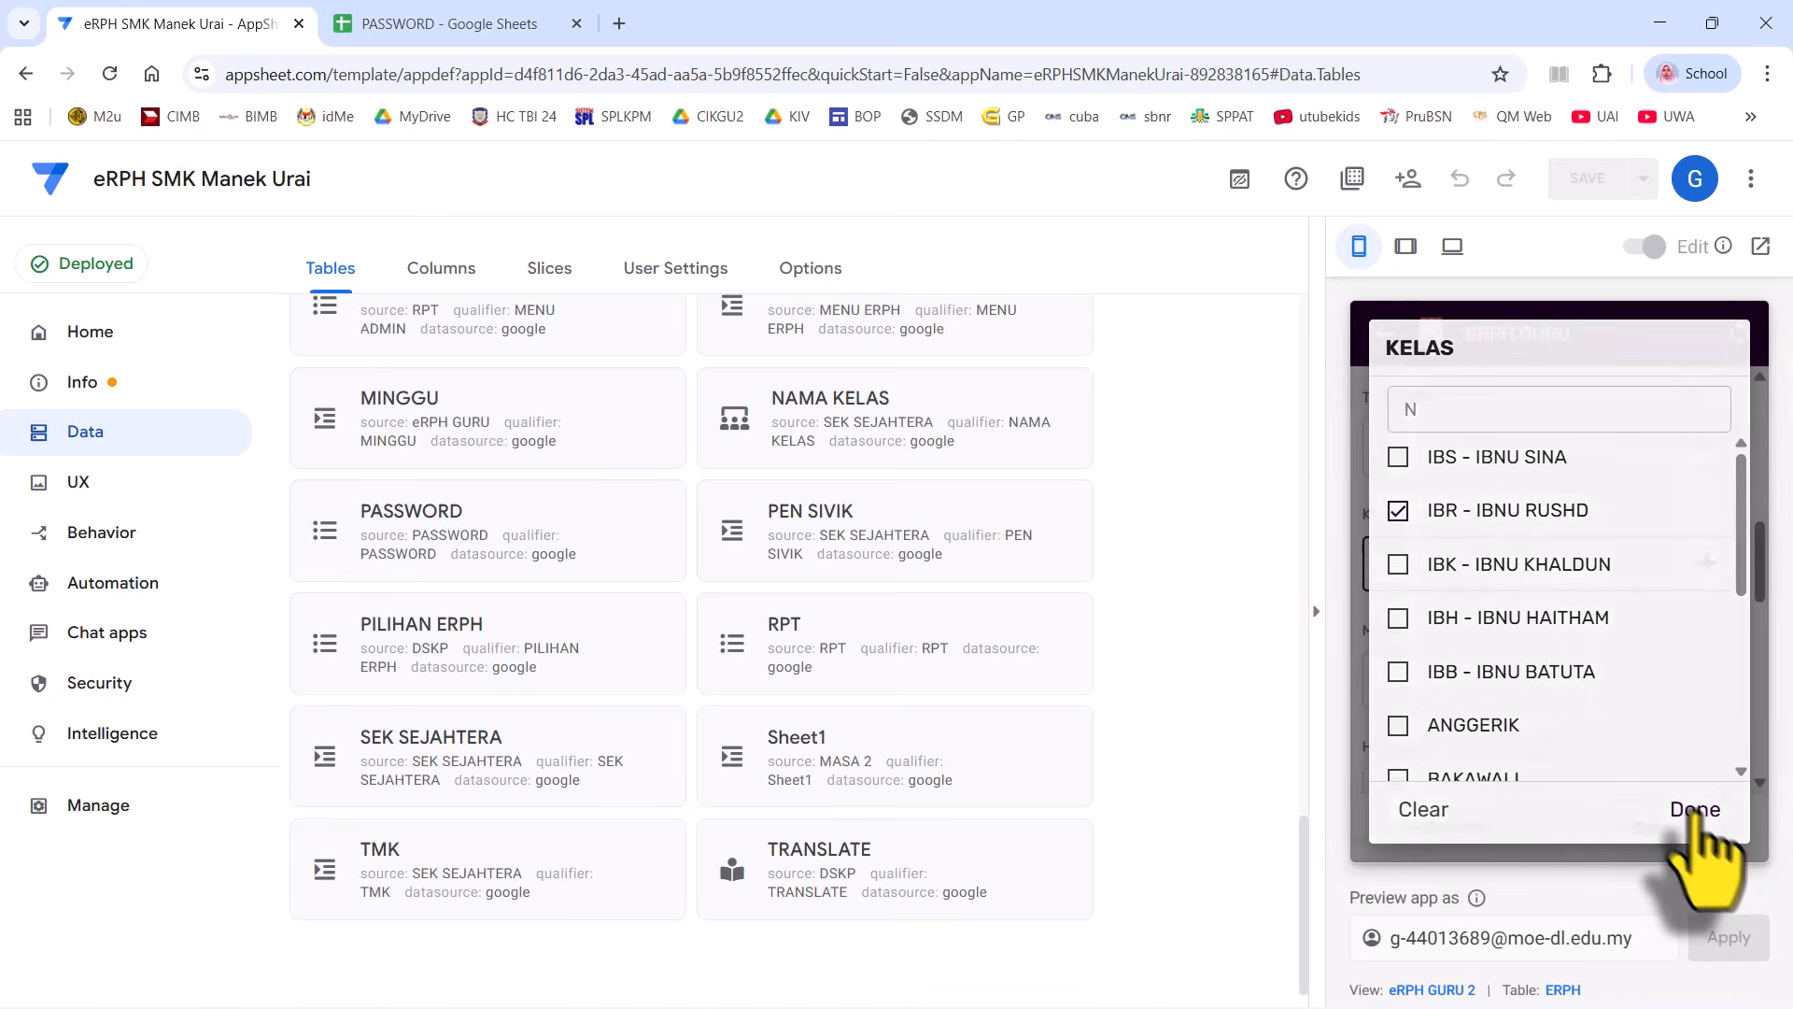
left_click(1695, 813)
left_click(1572, 658)
left_click(1506, 566)
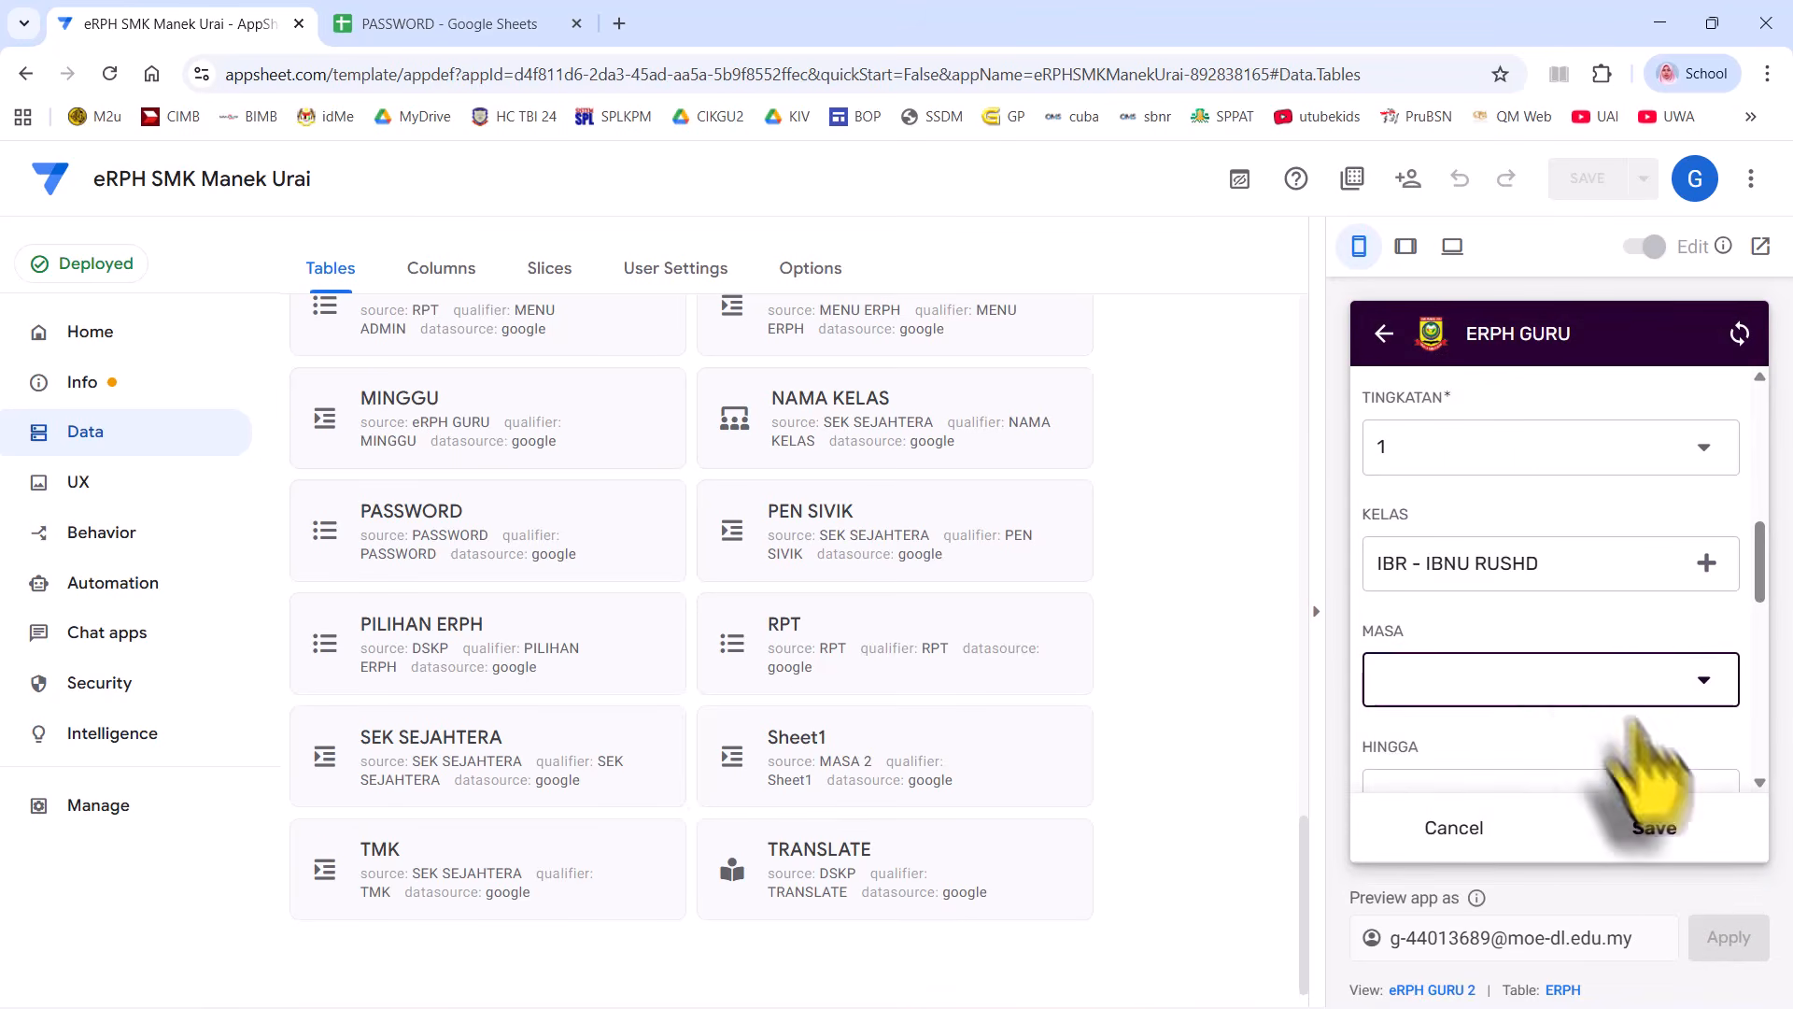
left_click(1519, 571)
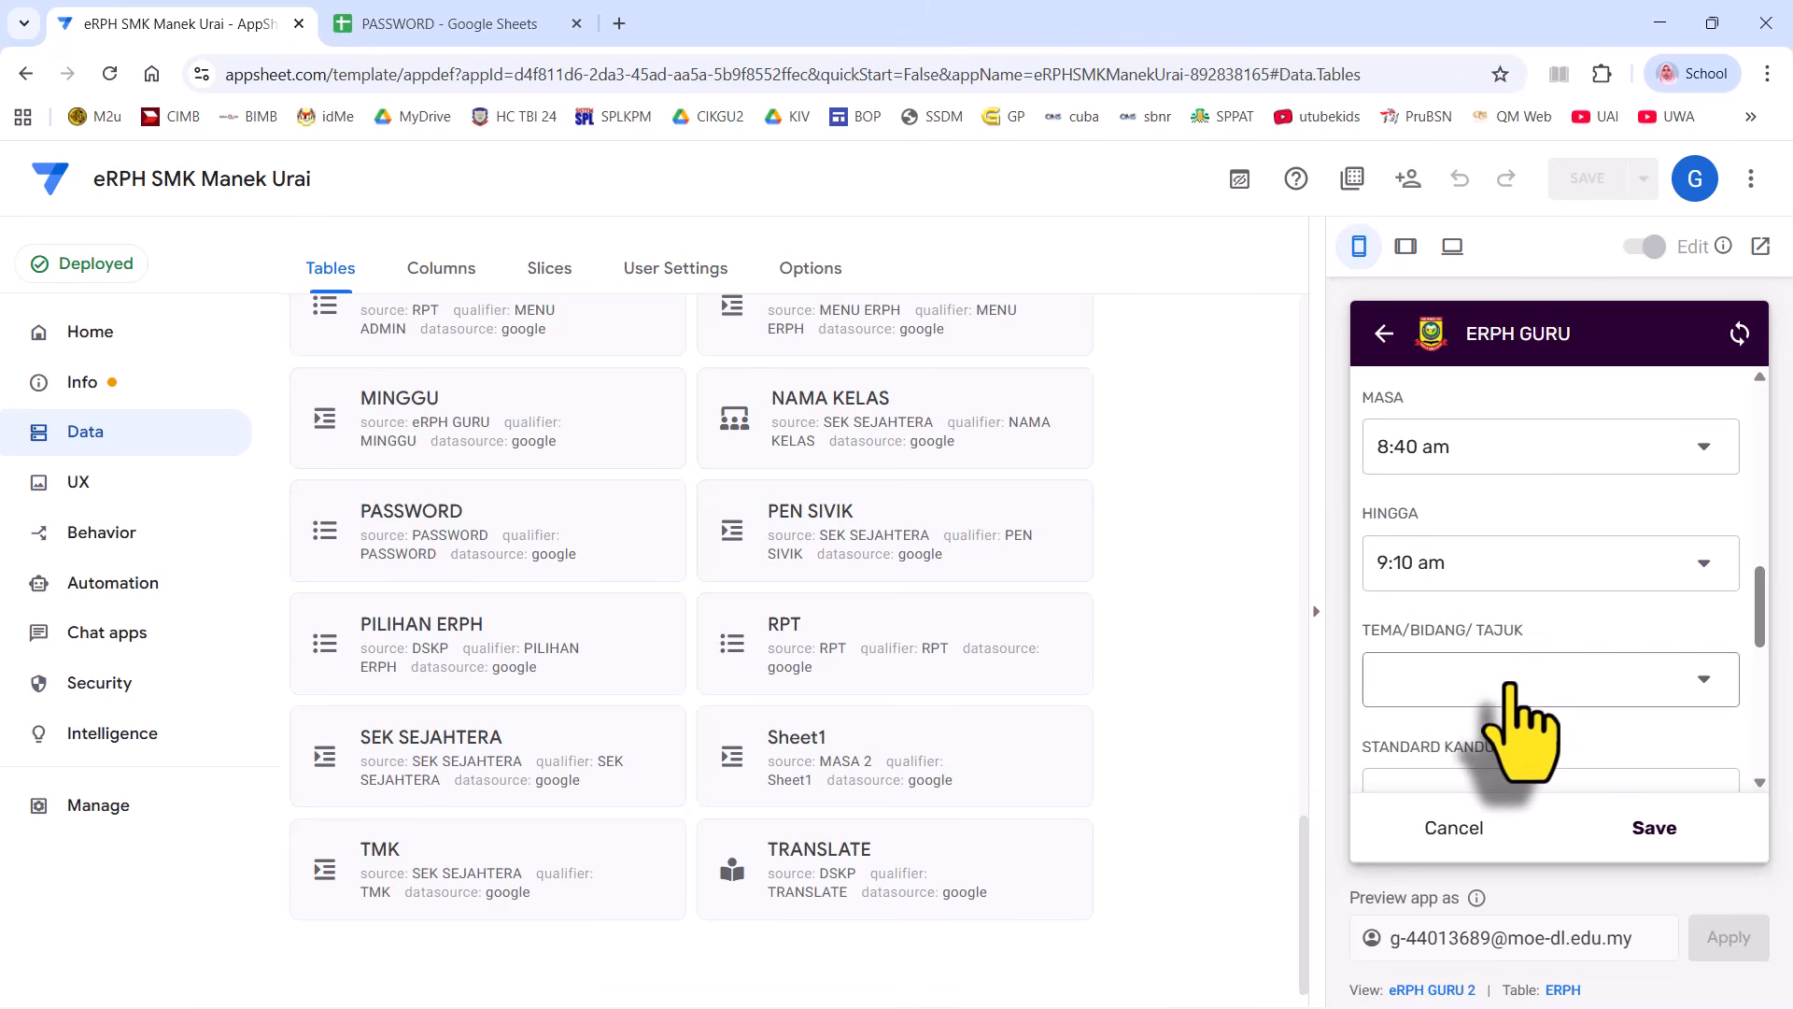
left_click(1515, 685)
left_click(1512, 462)
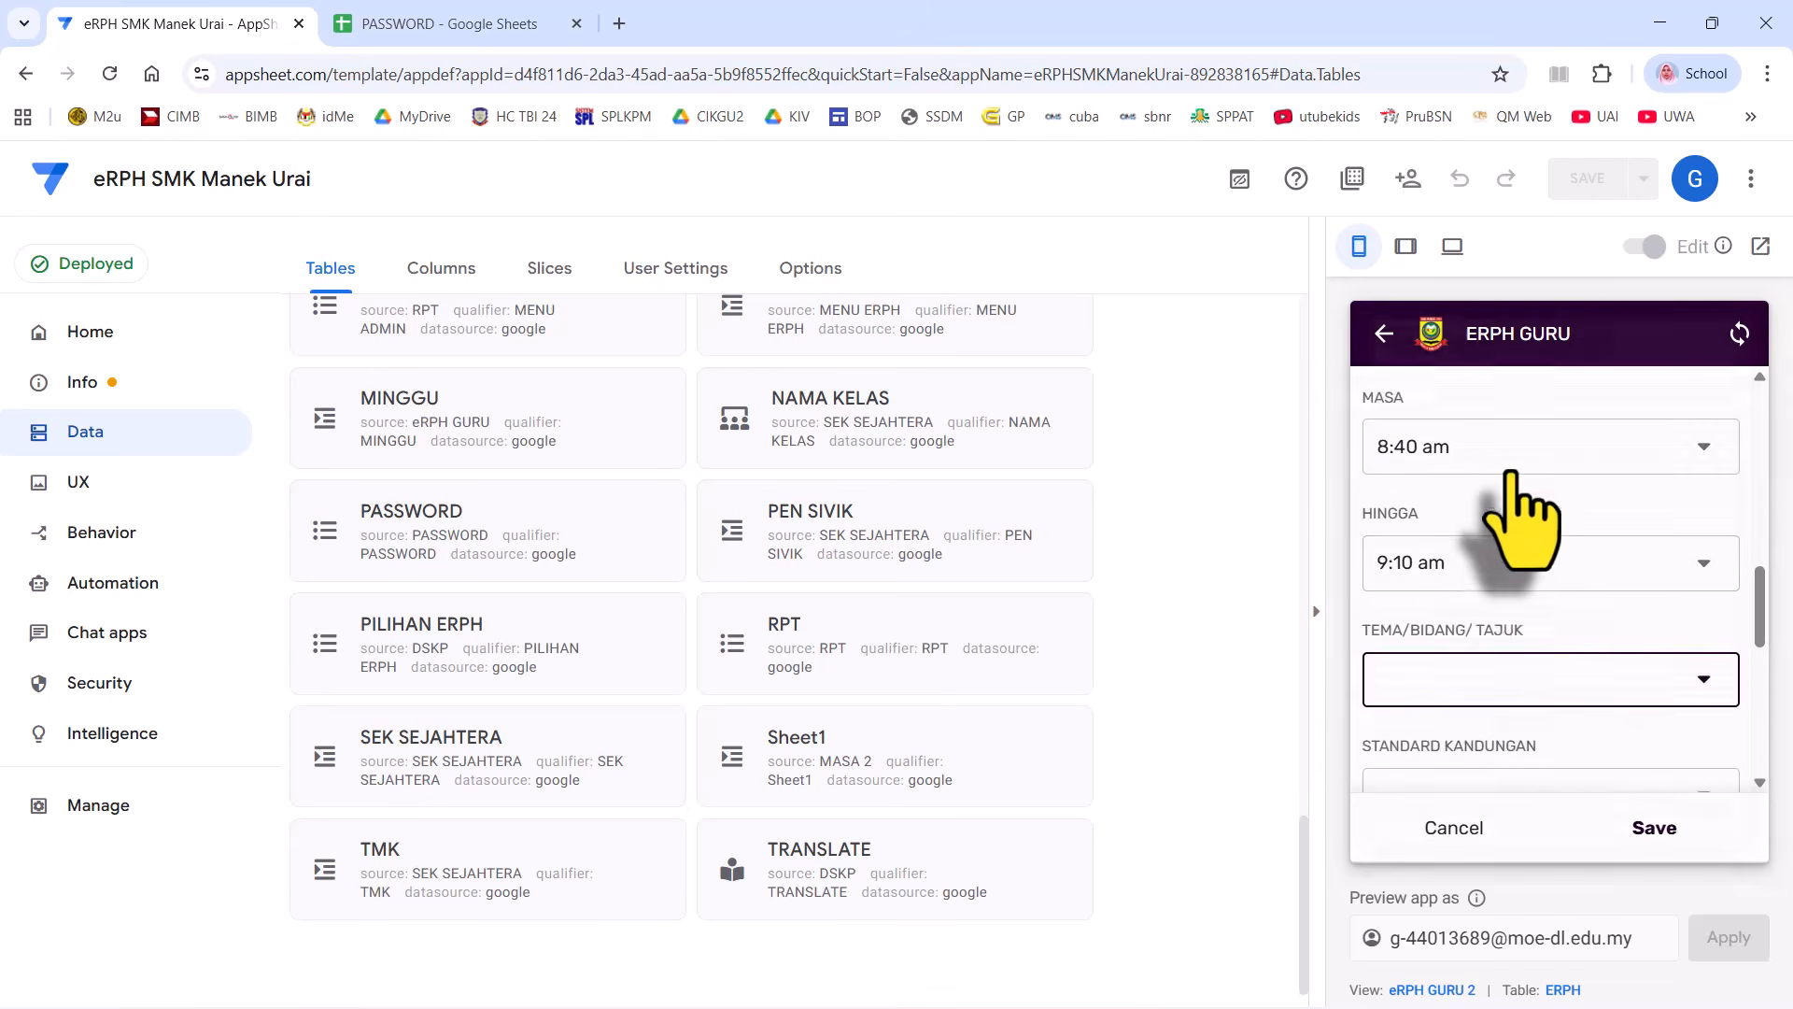
left_click(1599, 696)
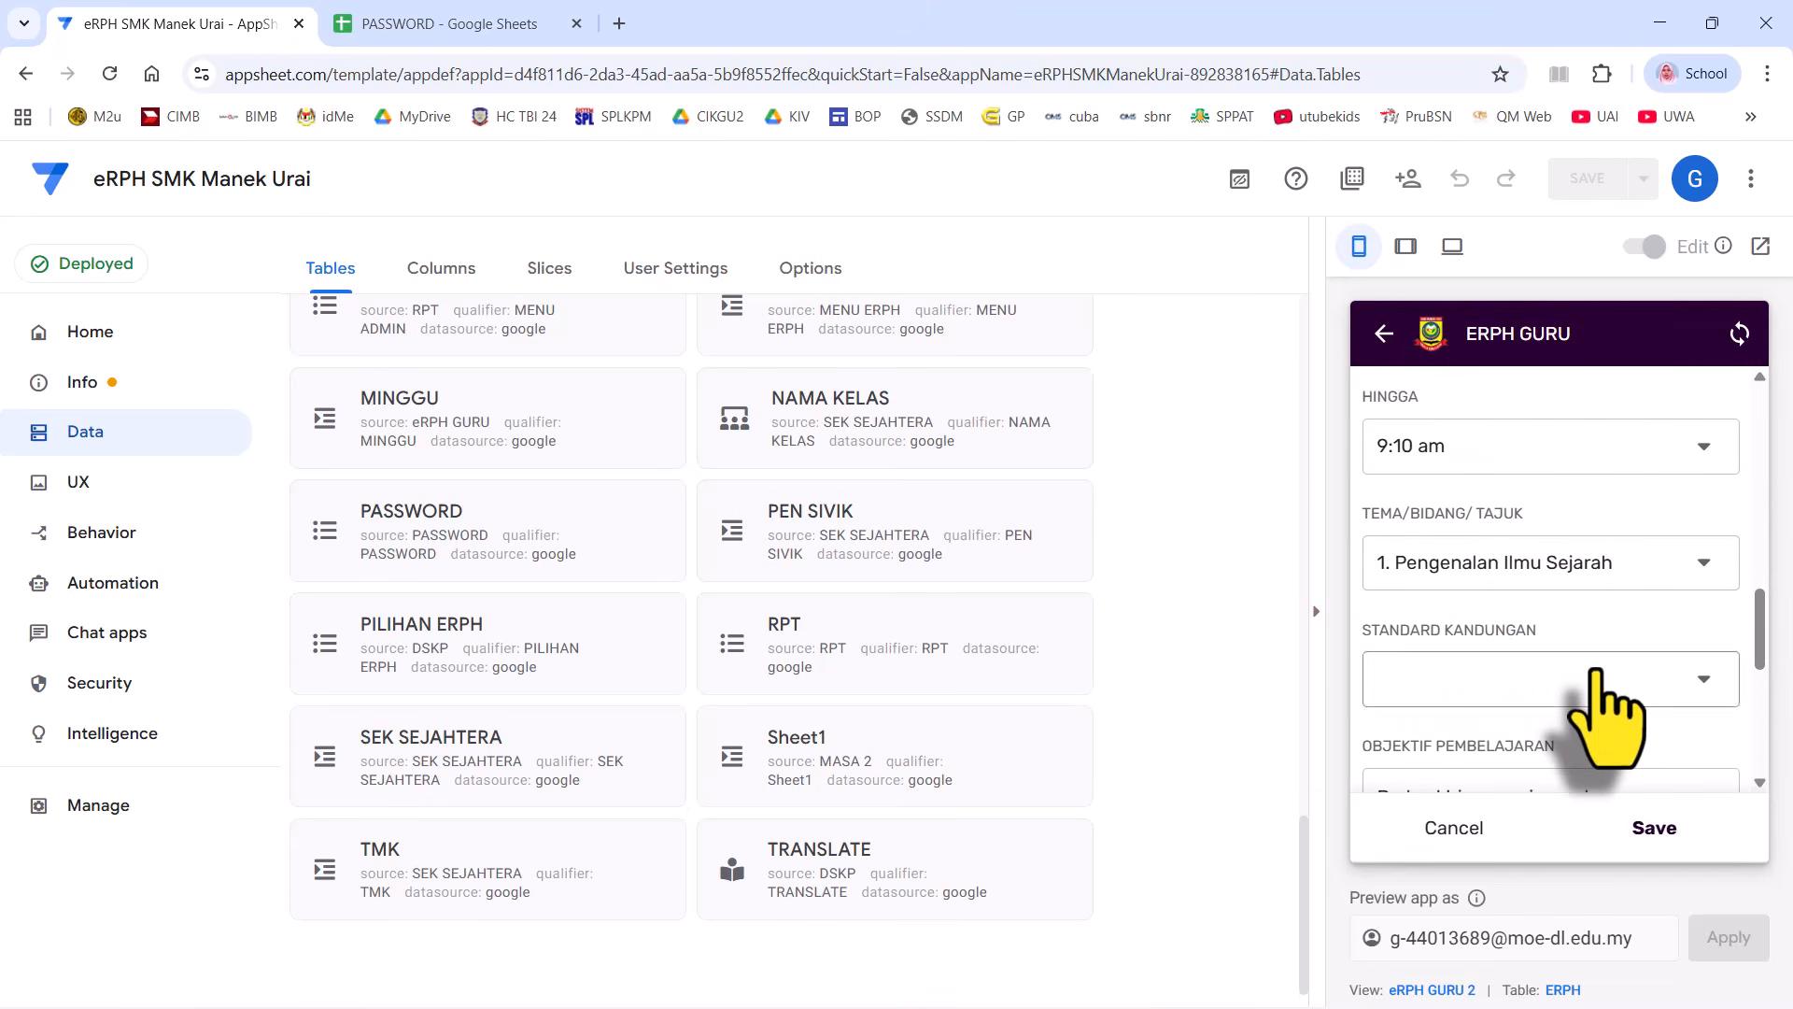
left_click(1494, 408)
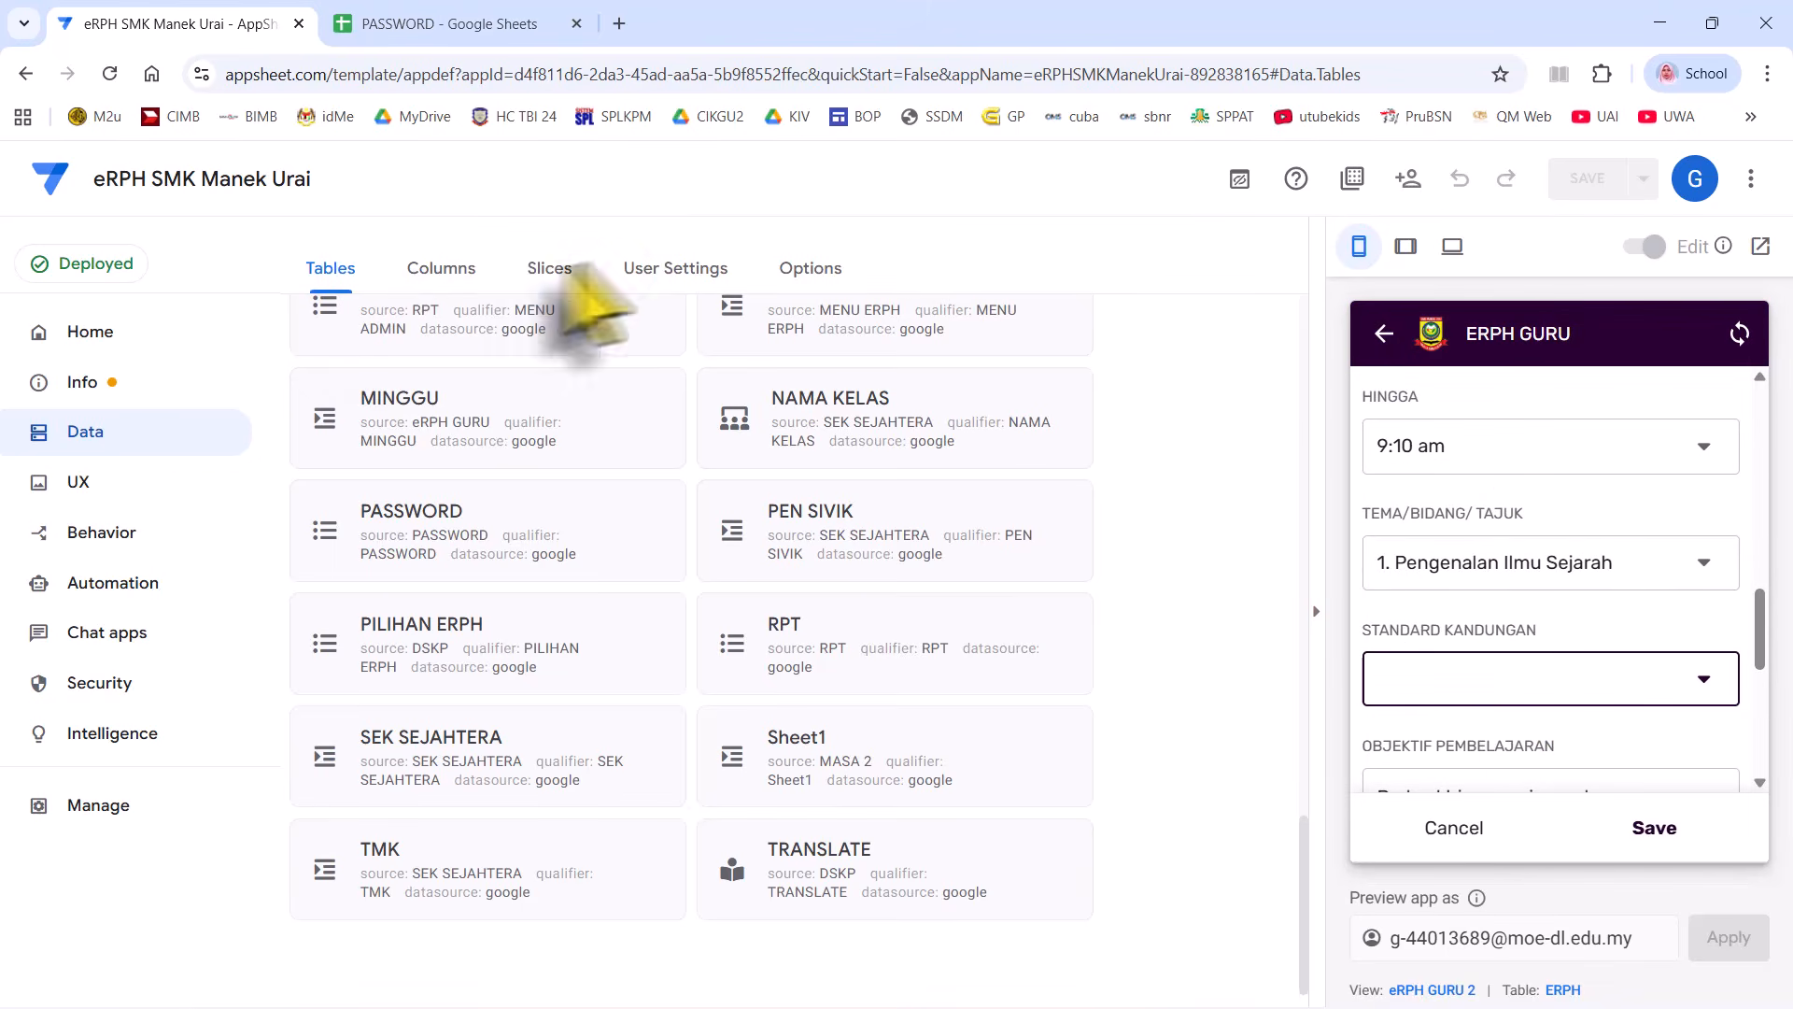
scroll(776, 308, "up", 5)
scroll(1018, 392, "up", 4)
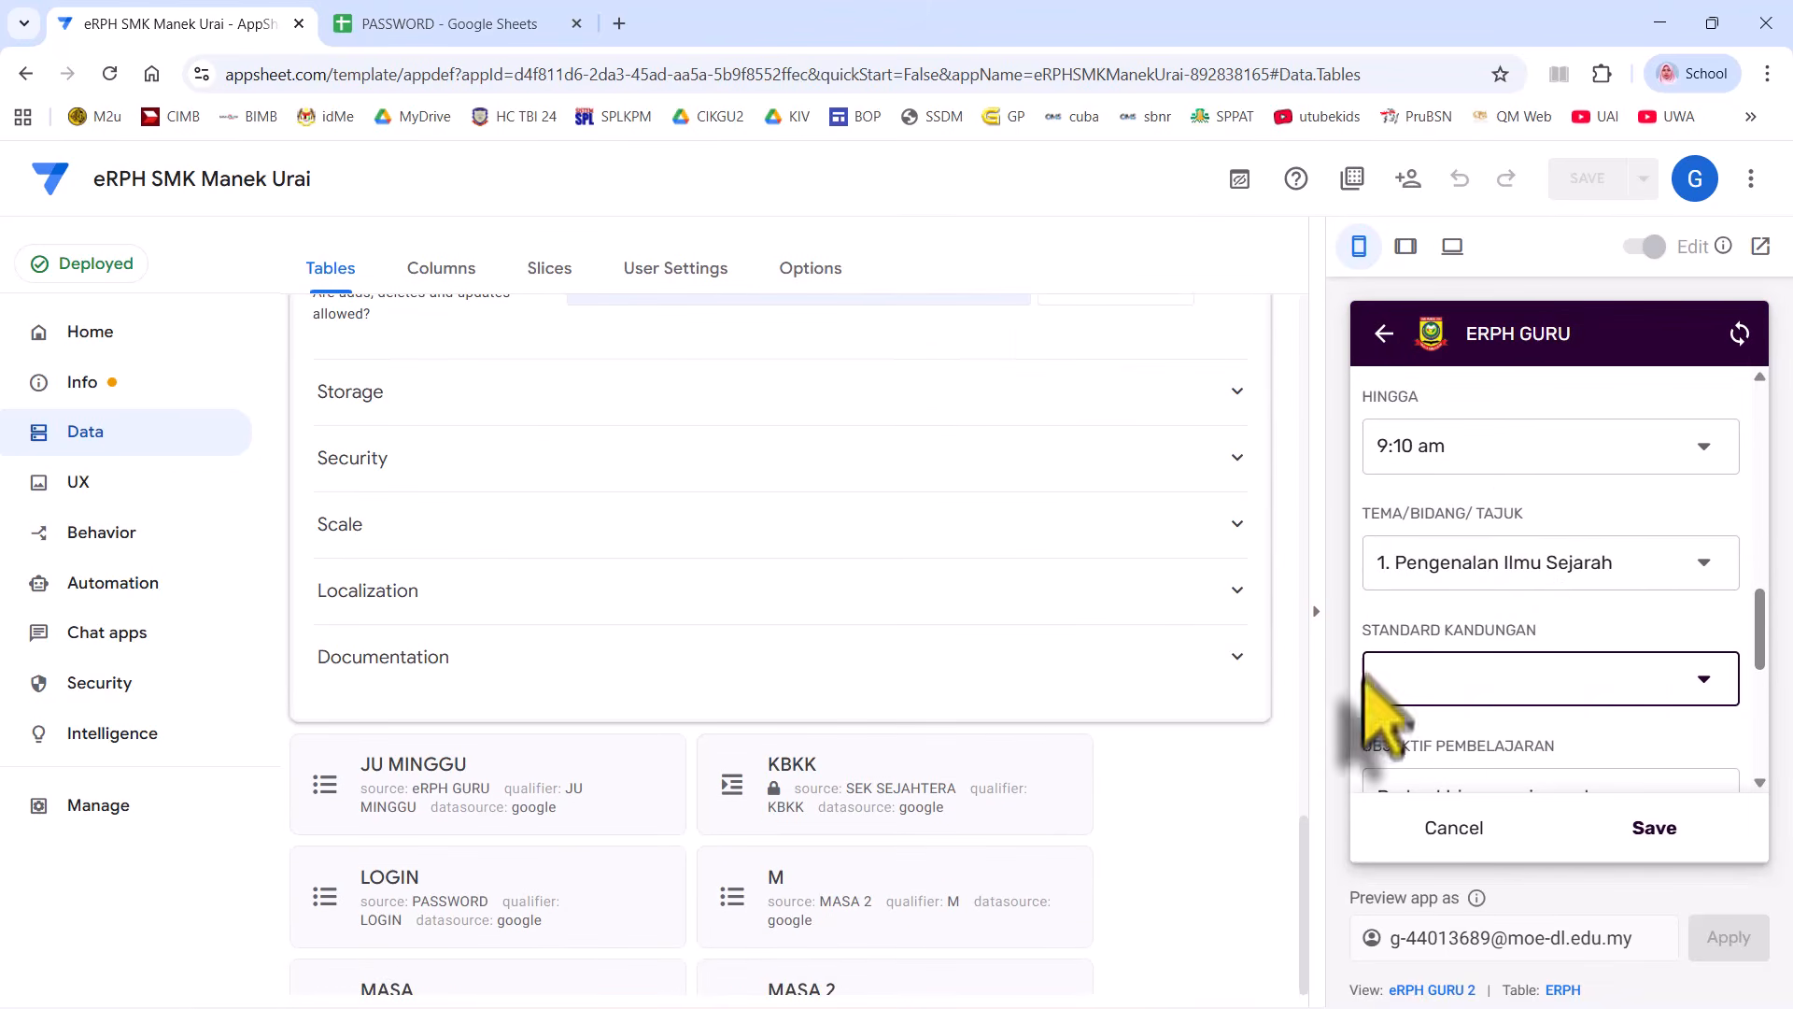
- Search Google for 'appsheet' in a new browser tab
left_click(618, 23)
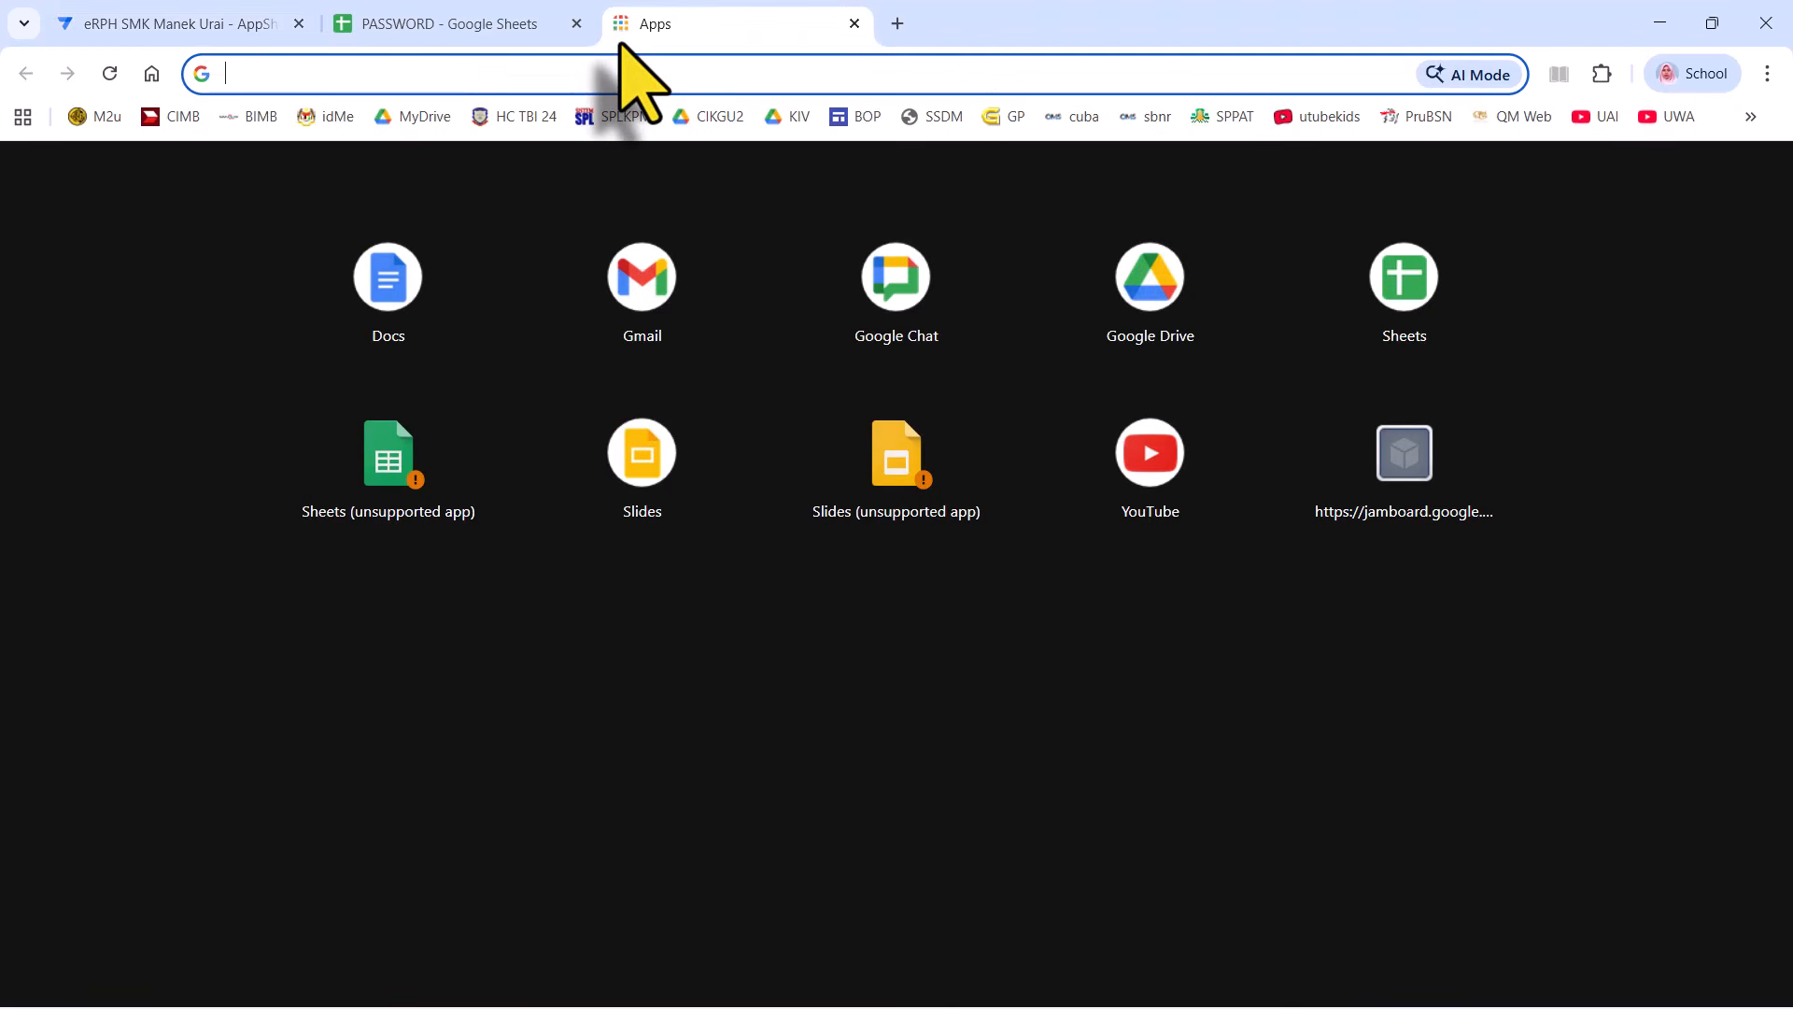
type("a")
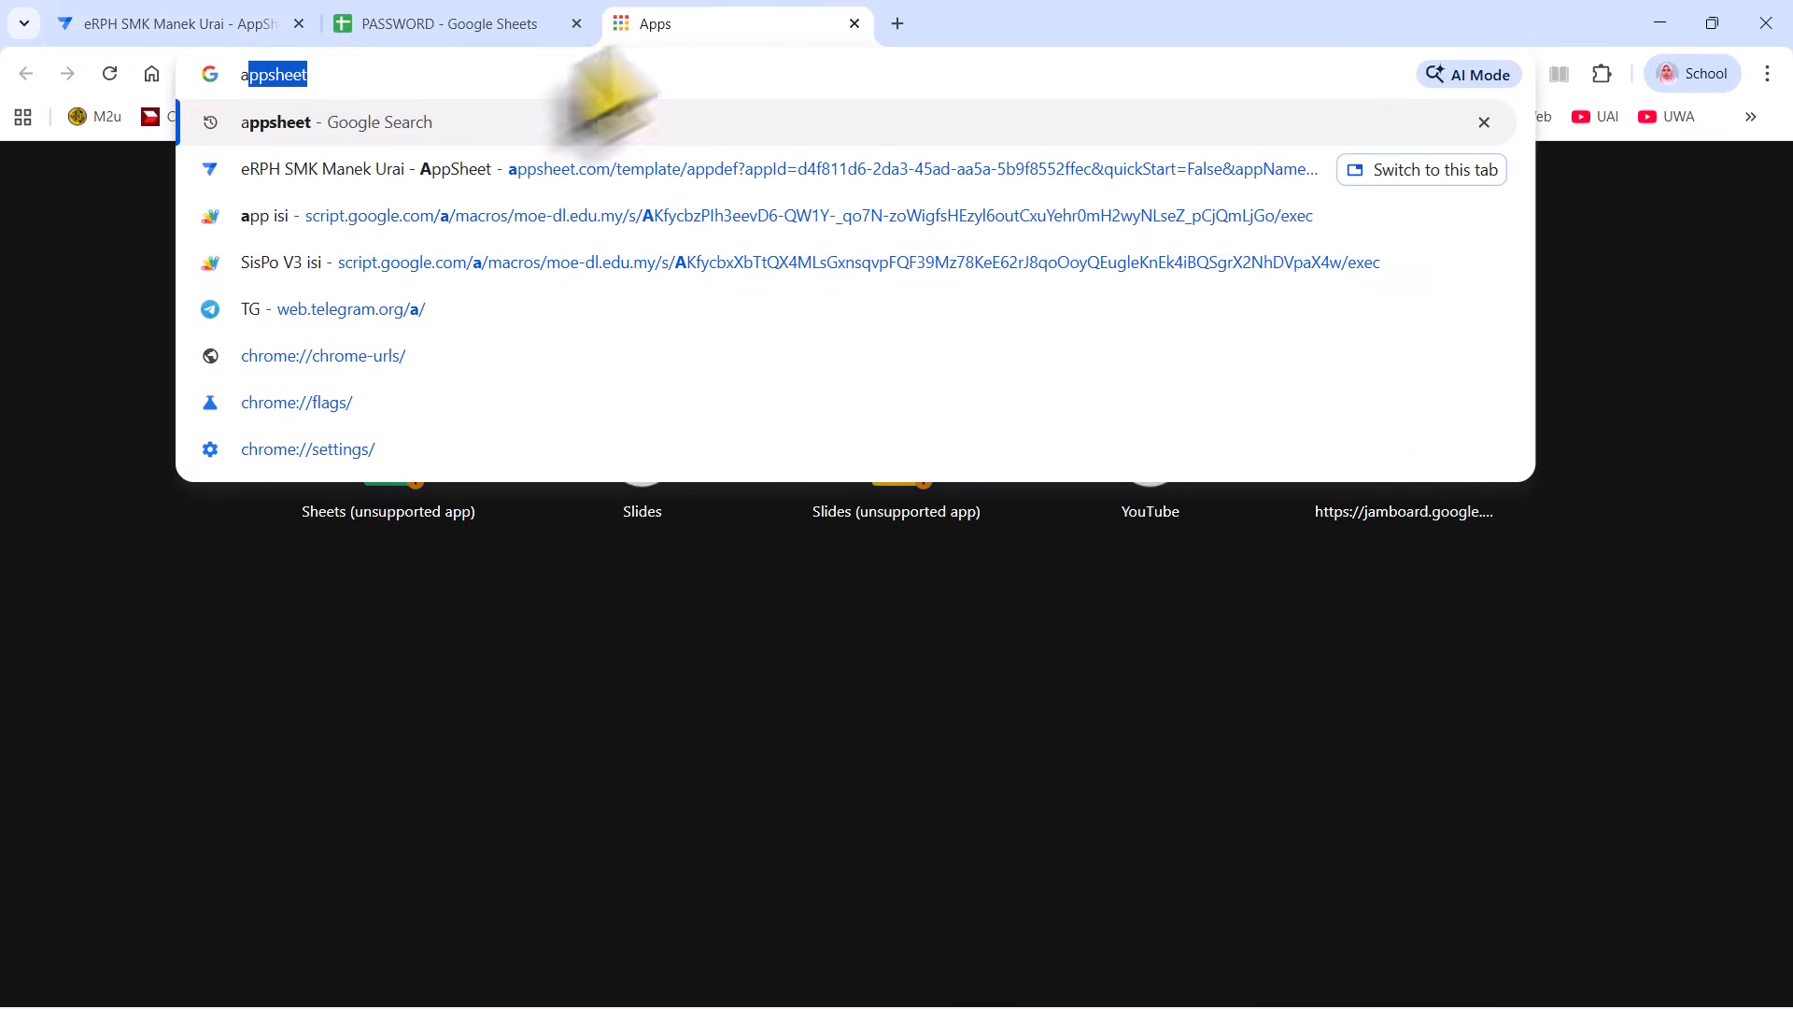
left_click(327, 122)
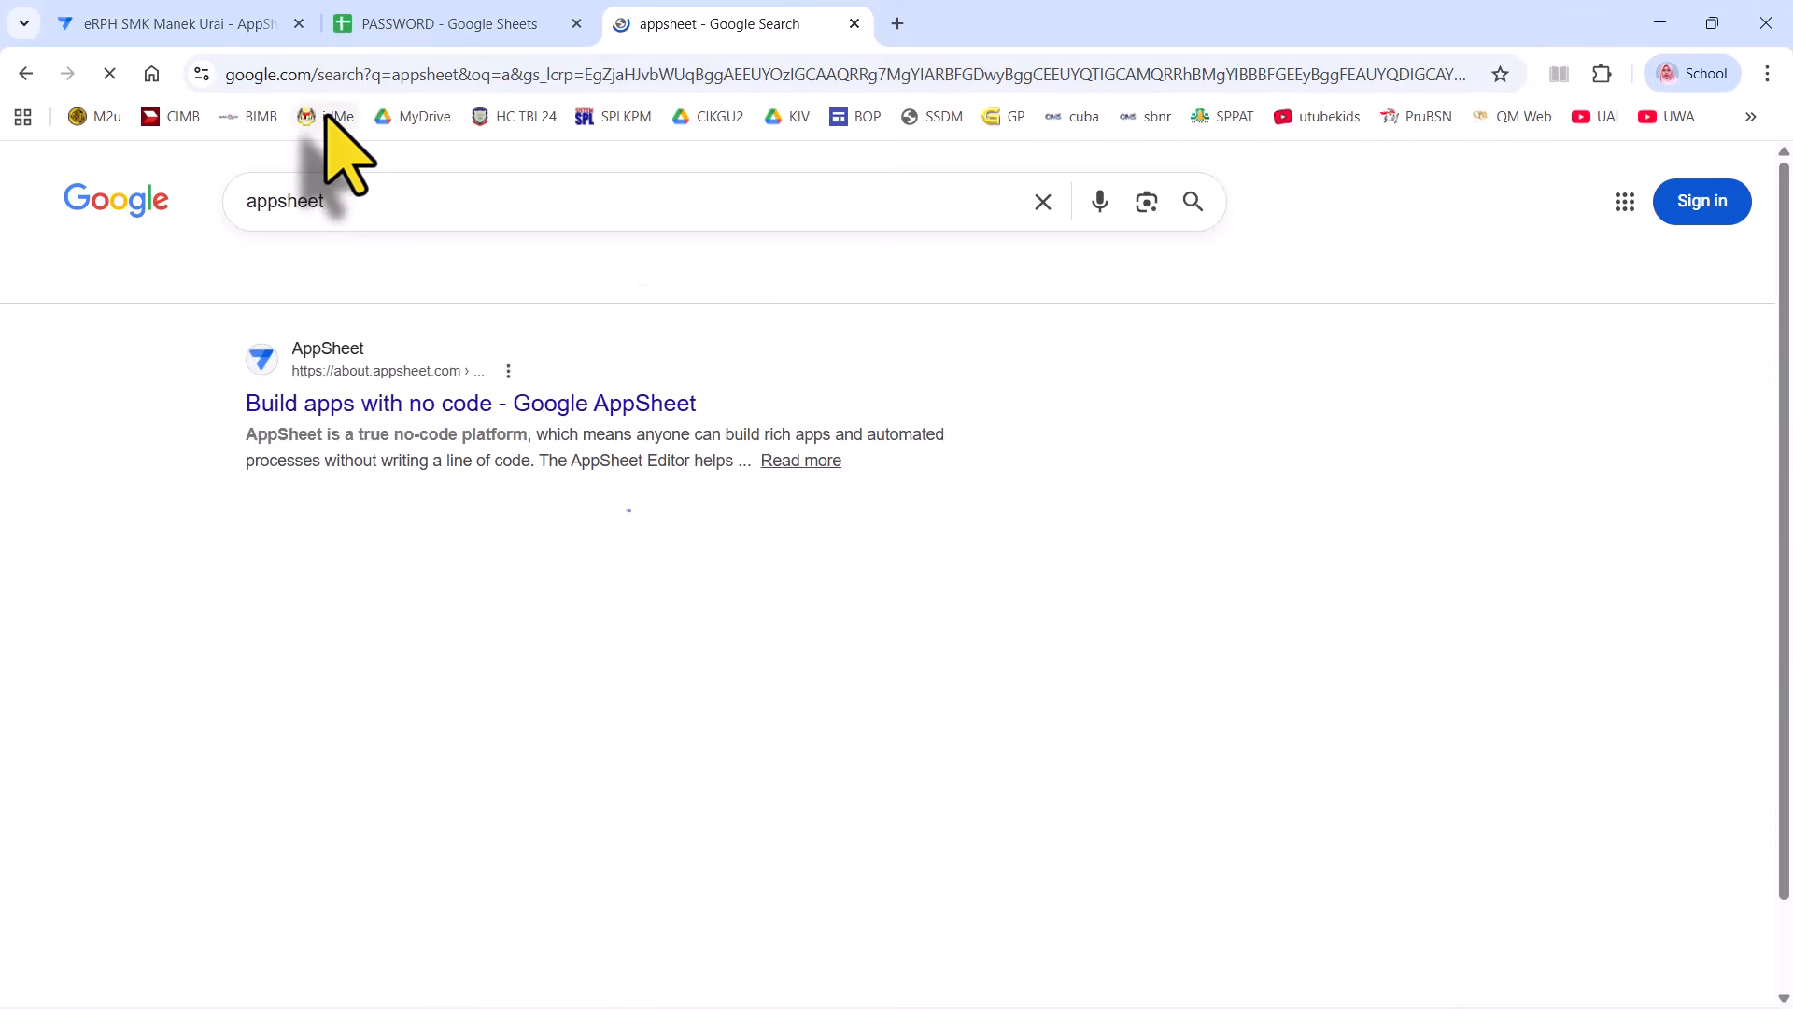
left_click(257, 23)
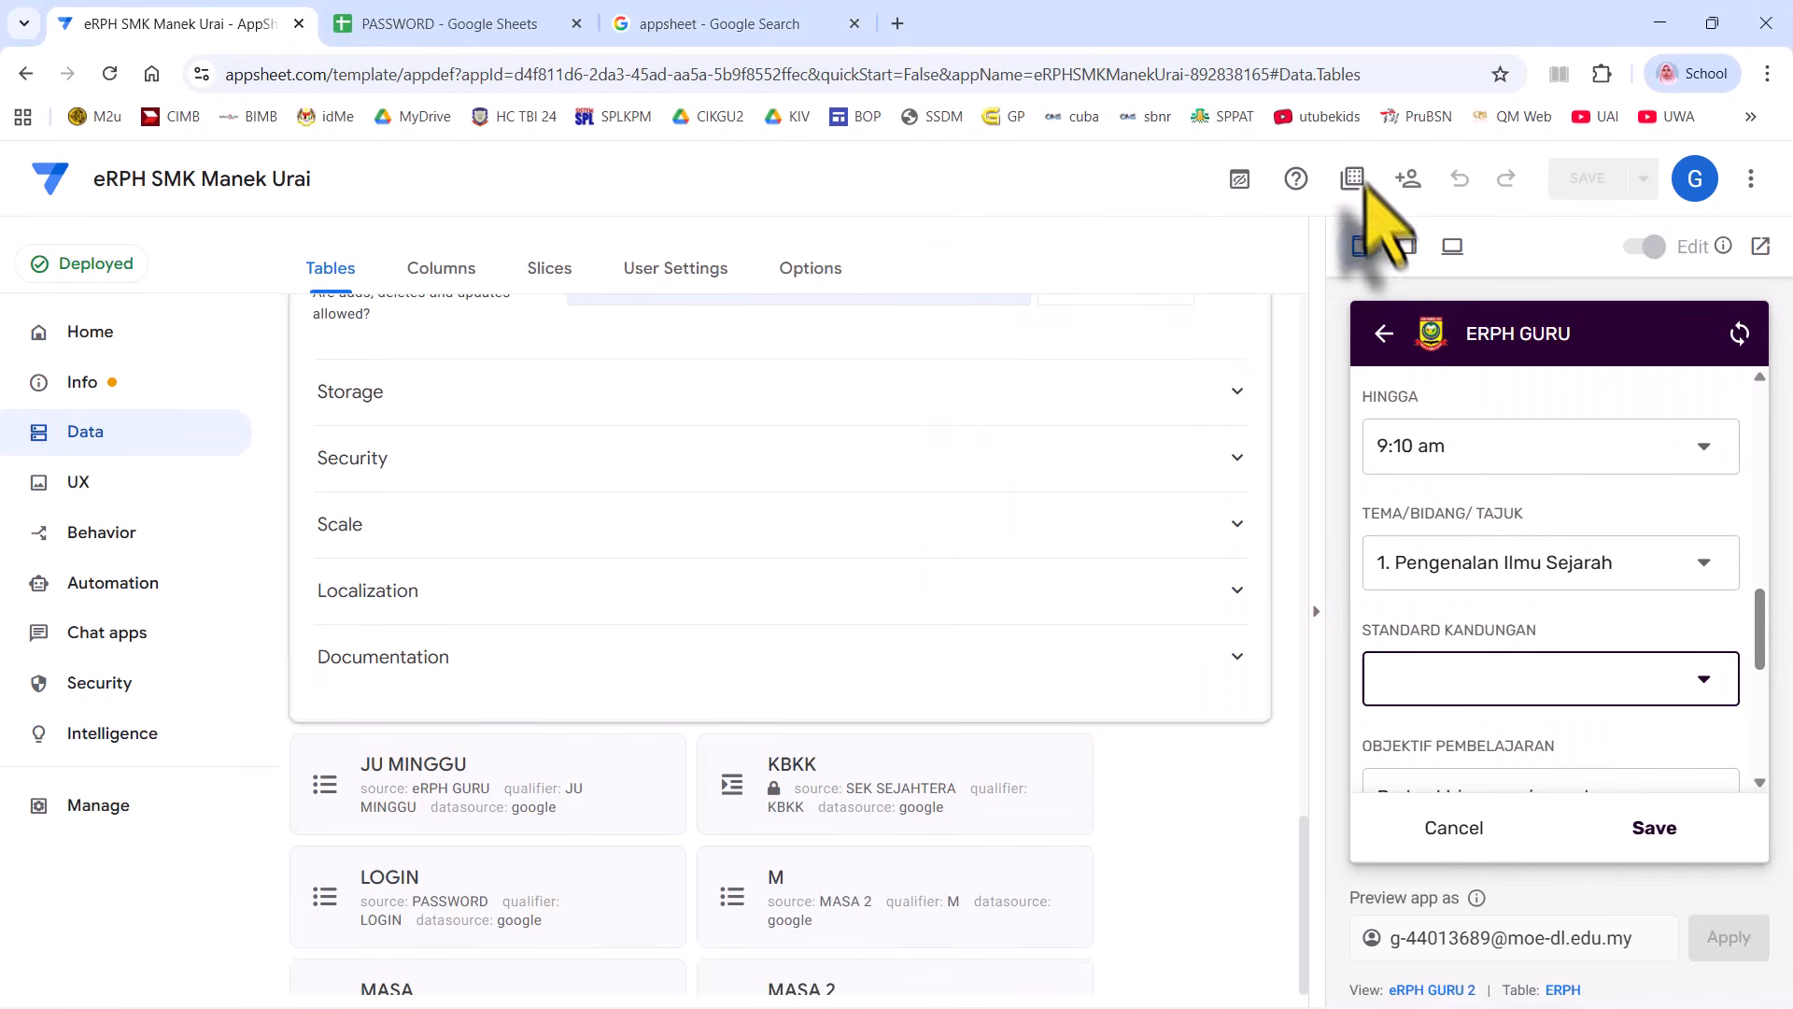
left_click(784, 24)
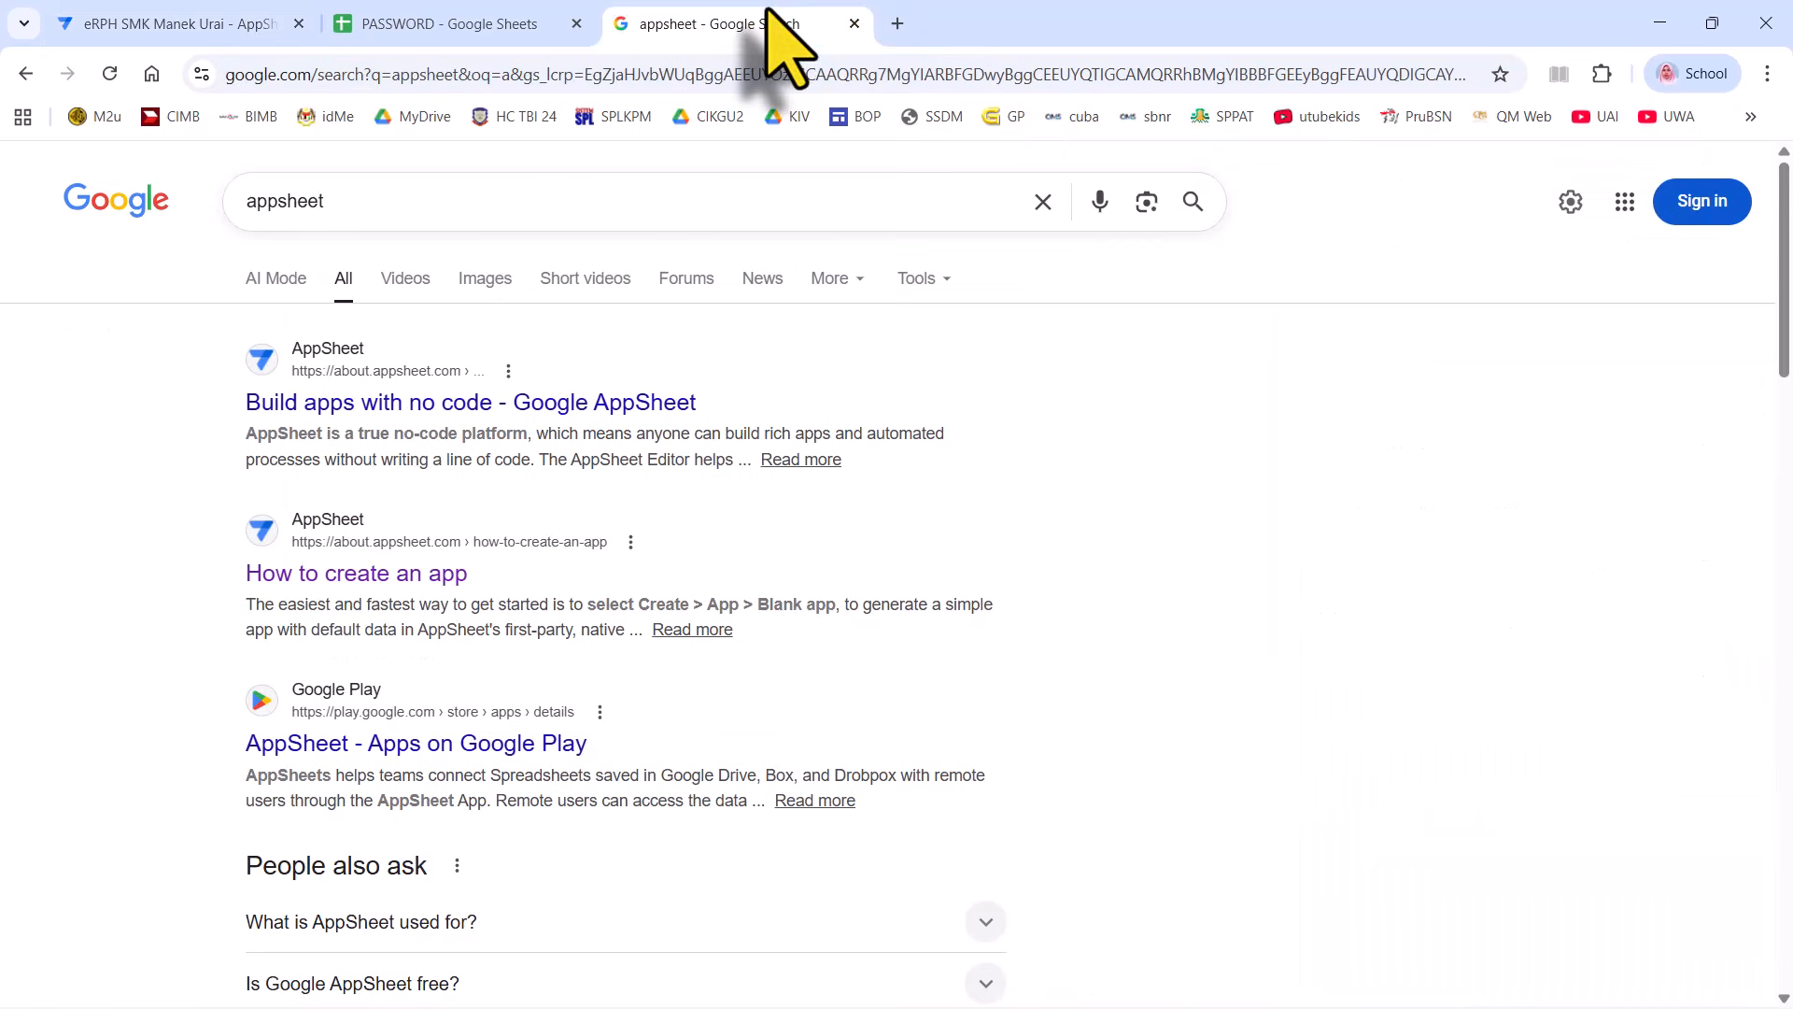
- From AppSheet's My Apps, open the eRPH SMK Manek Urai editor in a new tab
left_click(301, 578)
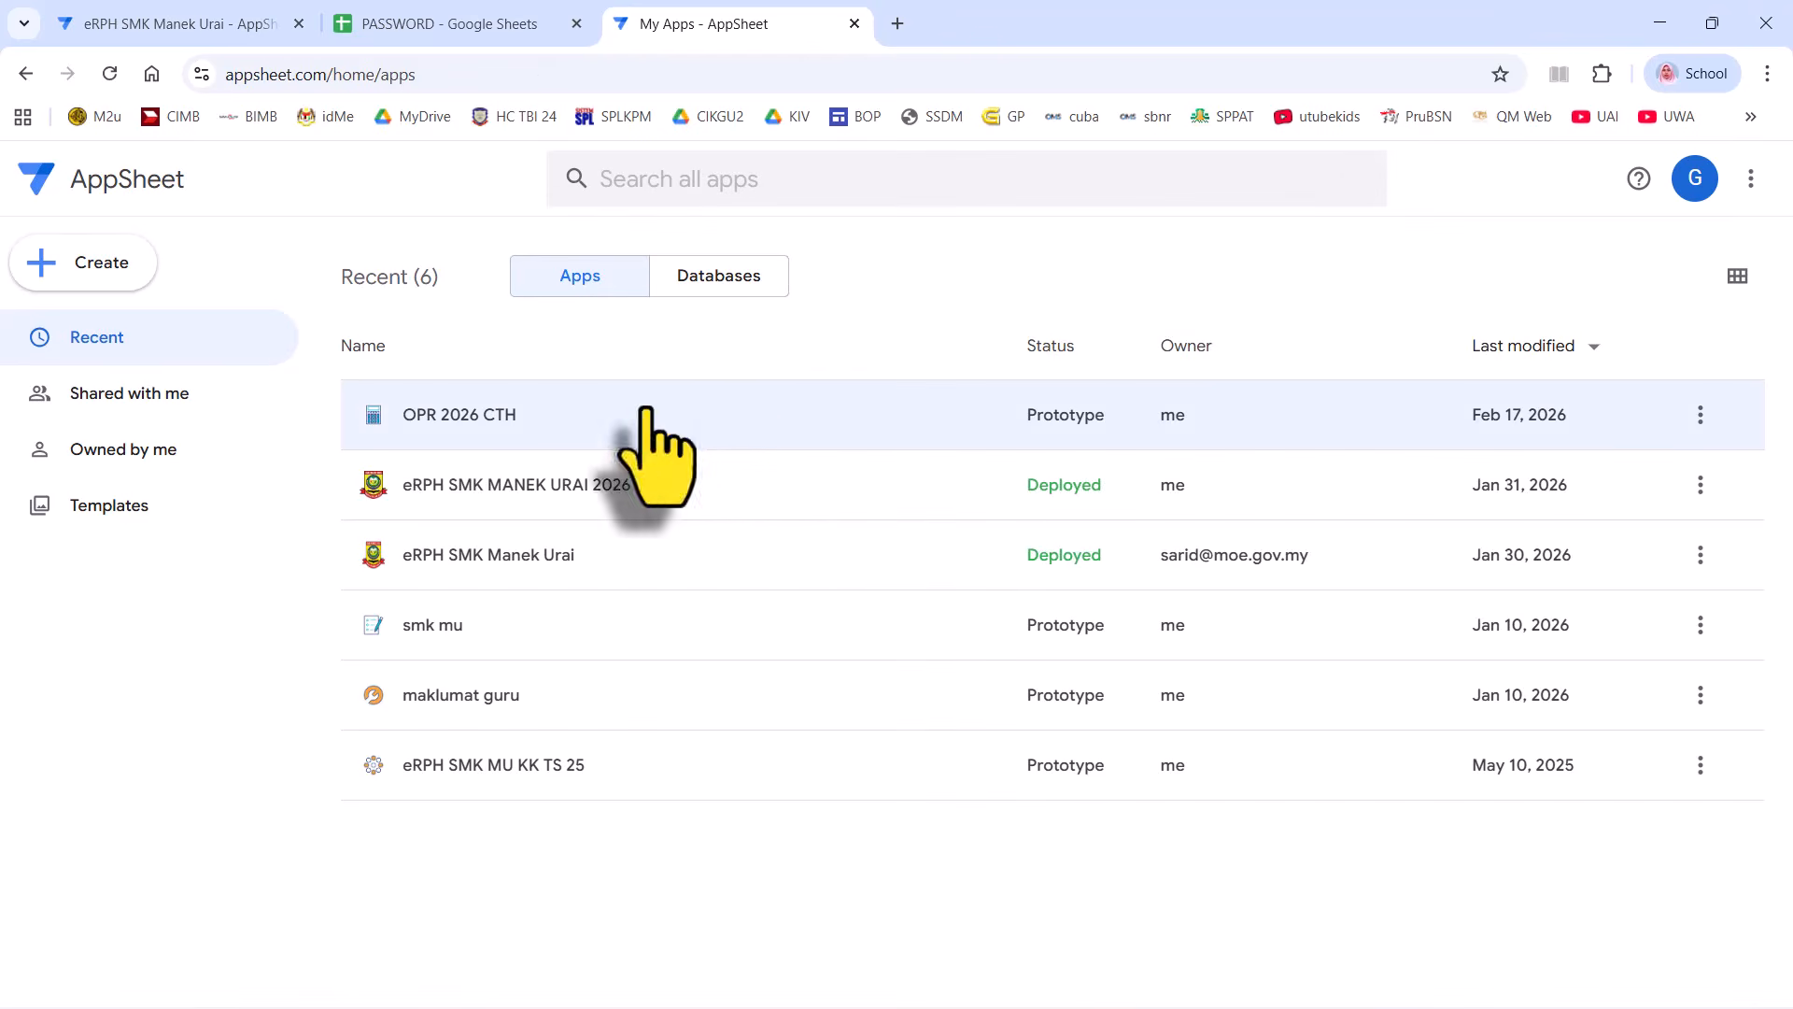
left_click(1700, 555)
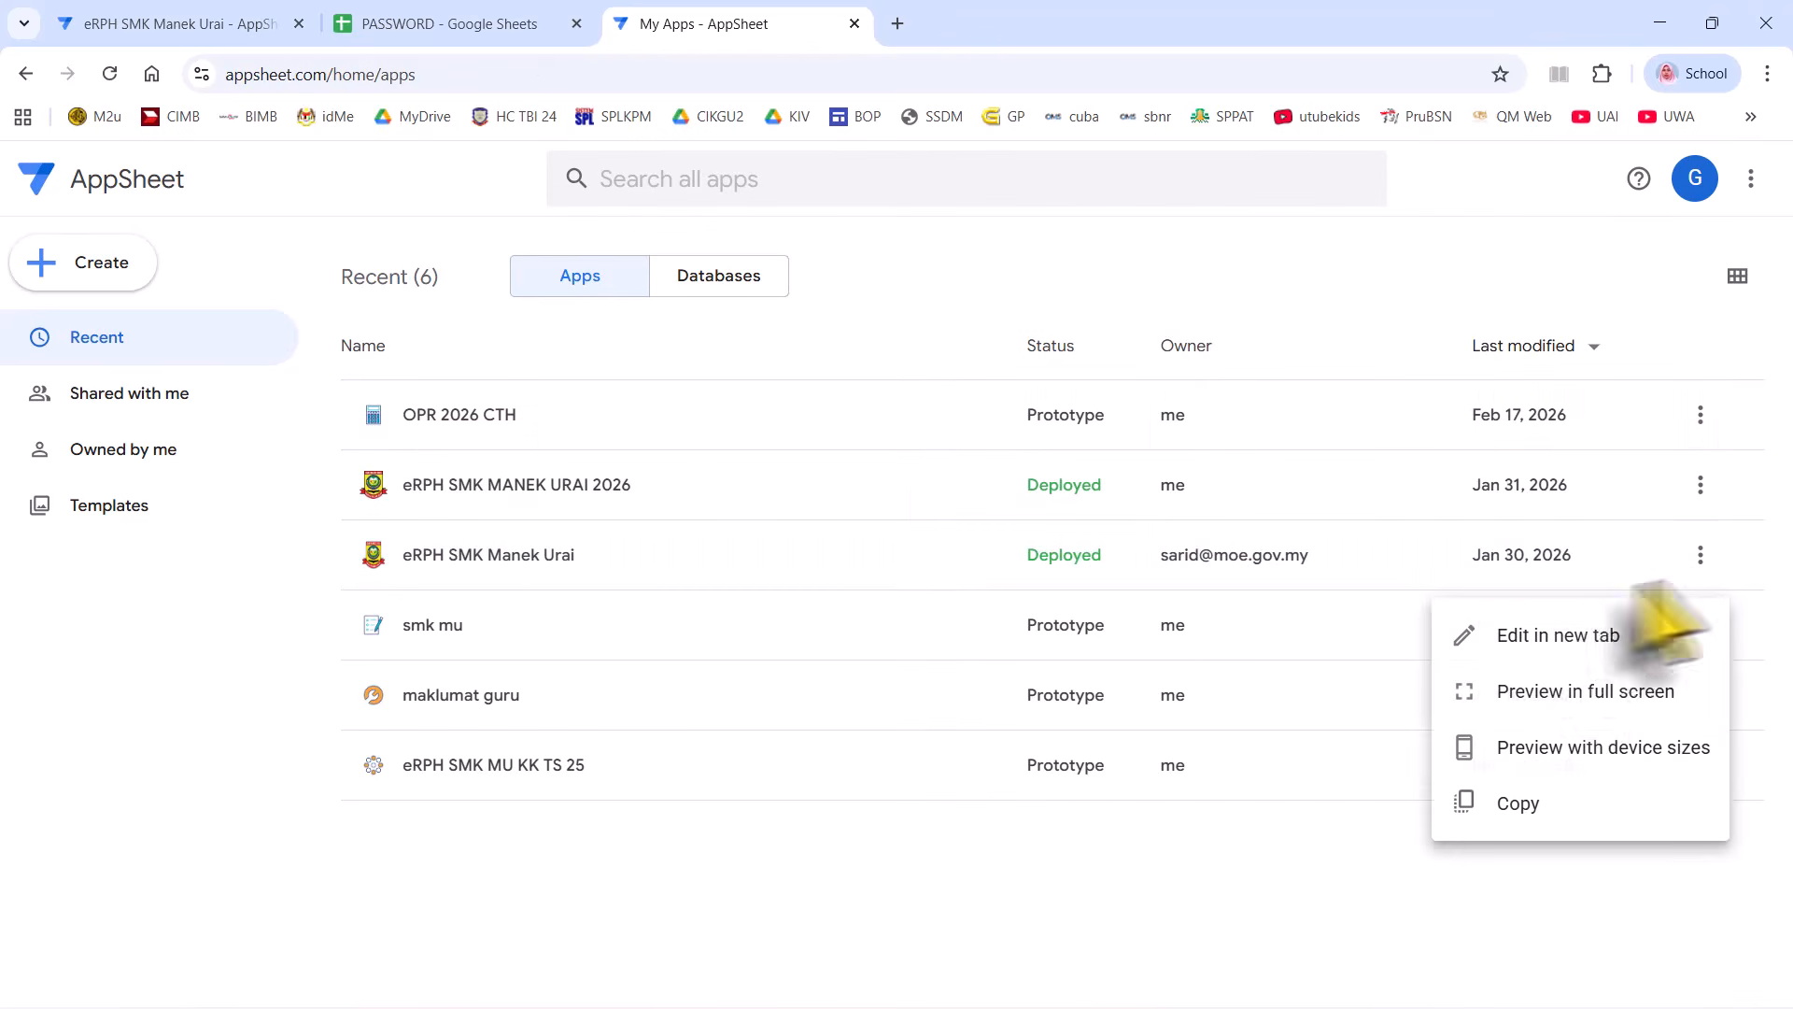
left_click(1541, 633)
- Close the My Apps and duplicate eRPH tabs, then drag the Version2 editor window into view
left_click(853, 23)
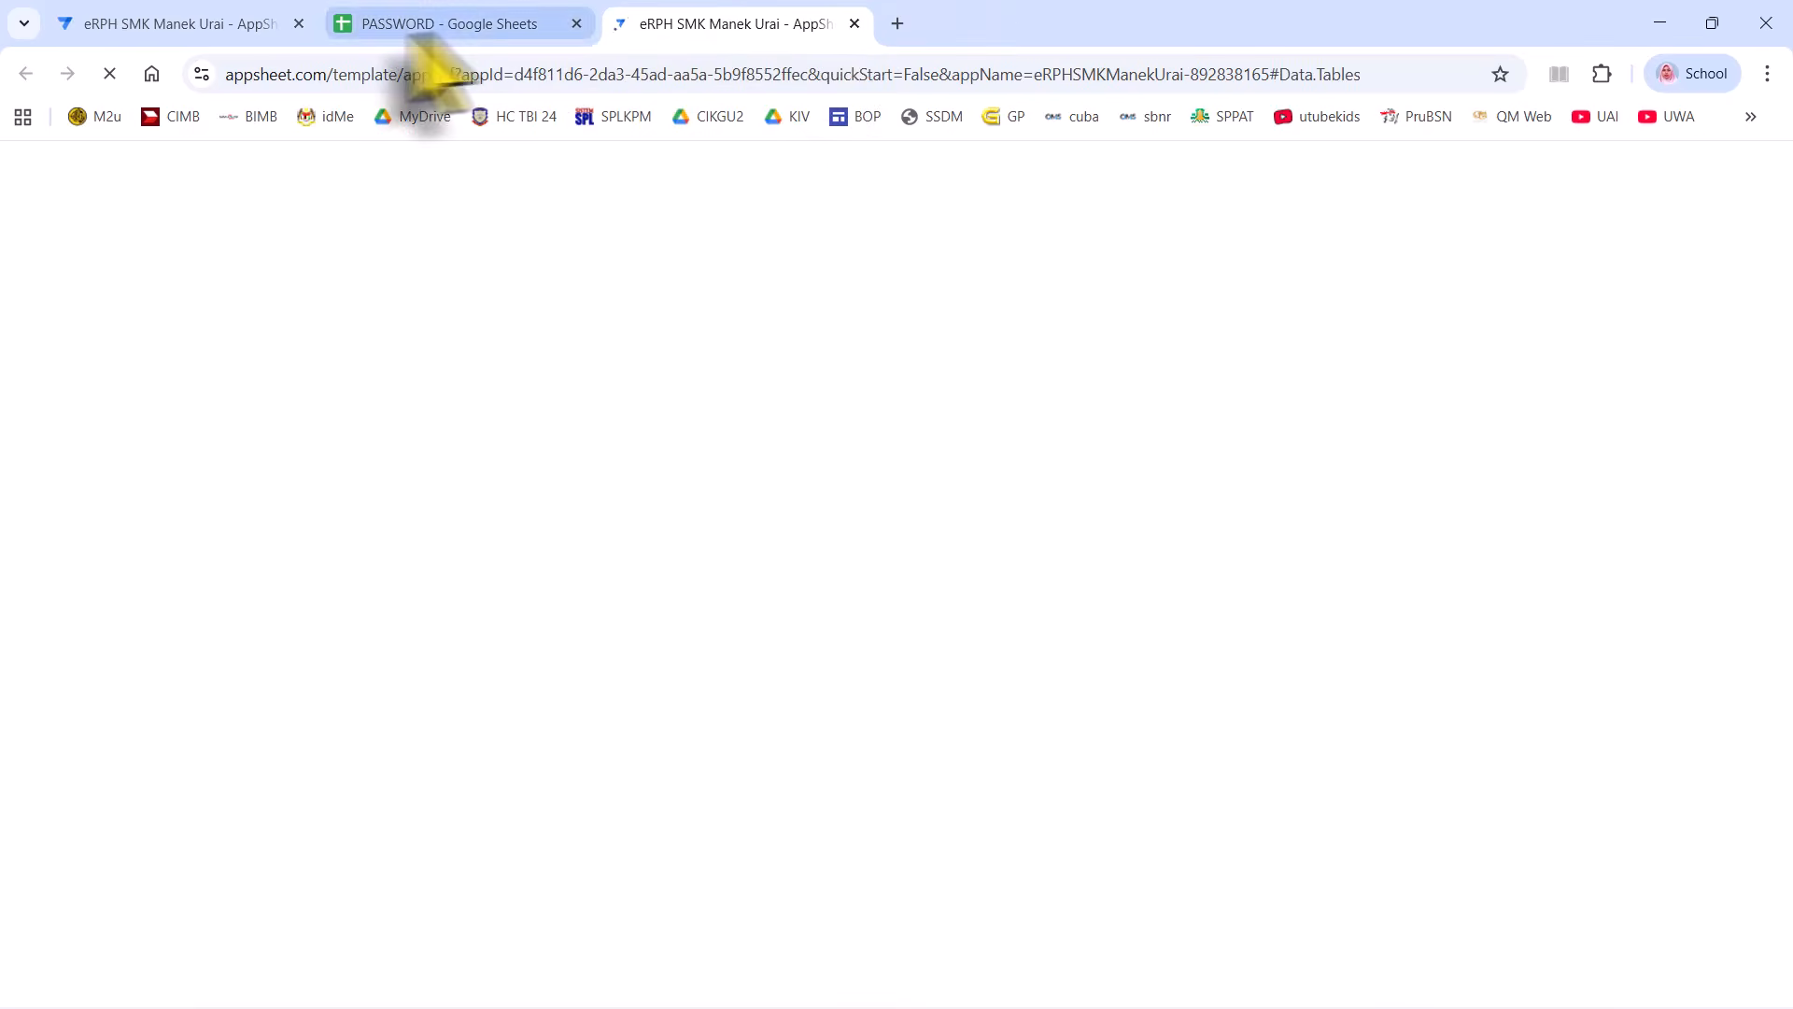
left_click(298, 24)
left_click(402, 23)
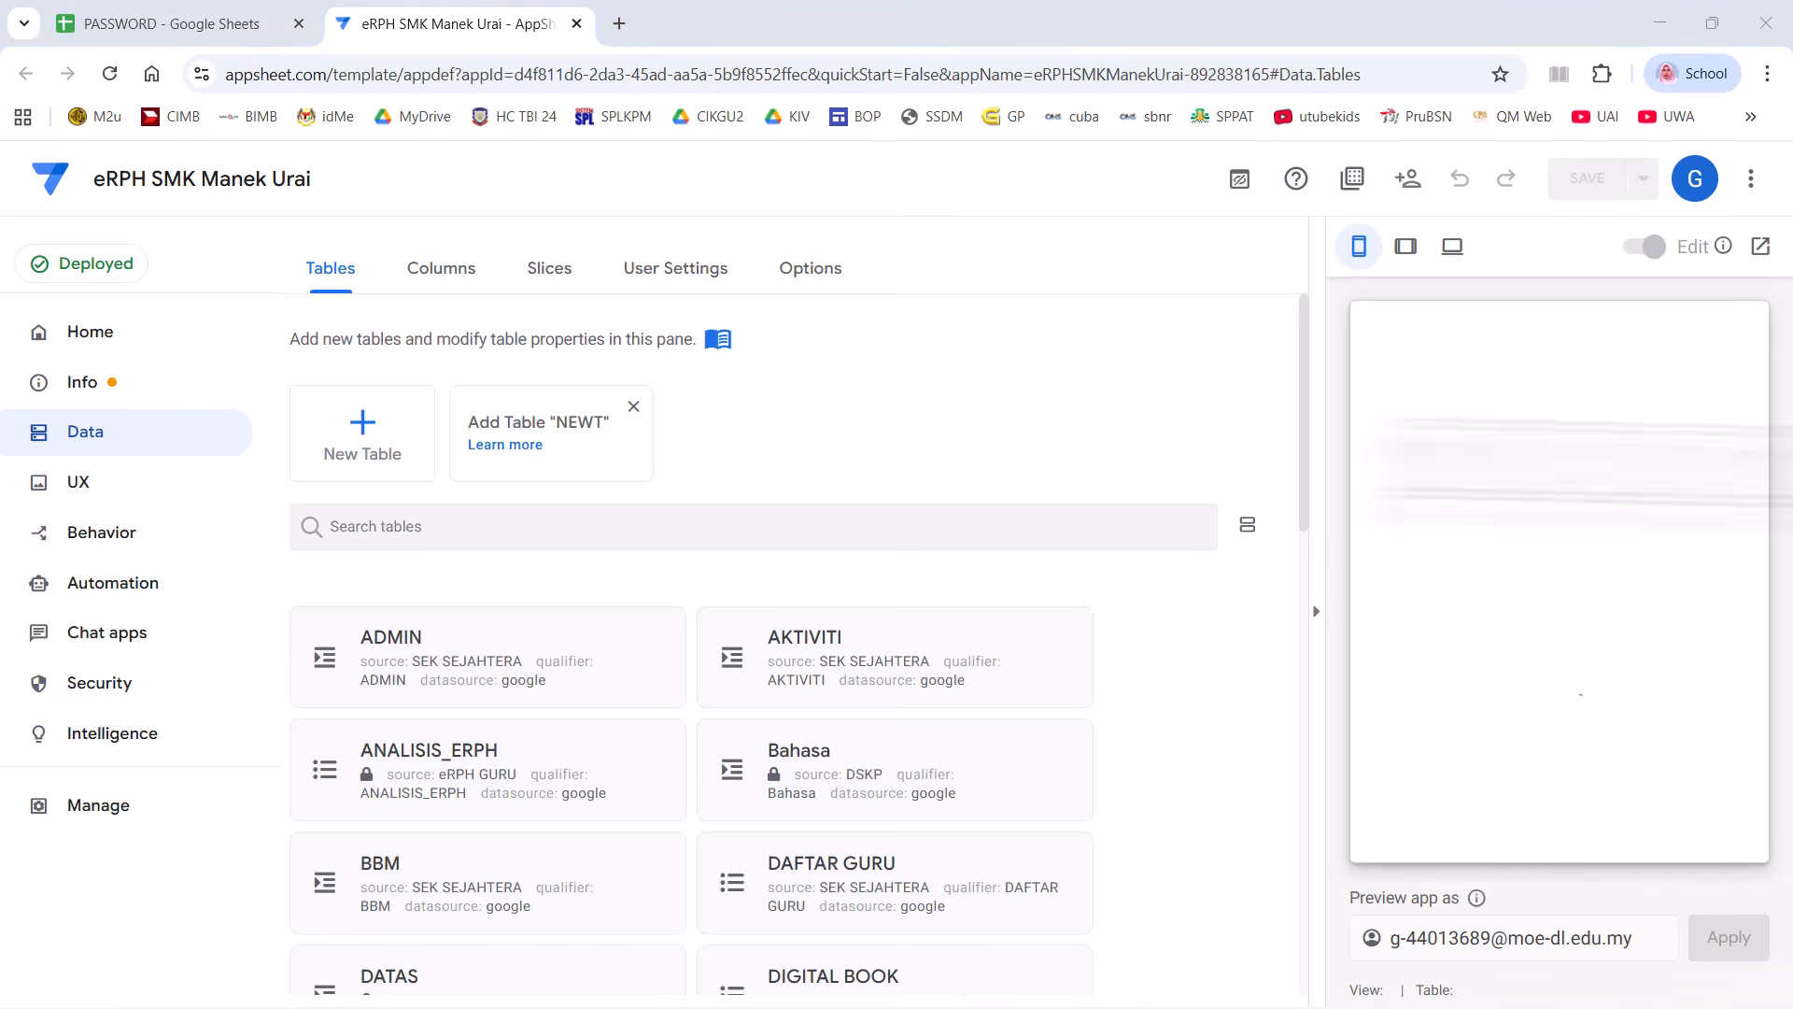
left_click_drag(1588, 438, 602, 105)
- Maximise the Version2 editor and expand the eRPH GURU SK column's Auto Compute settings
left_click(835, 111)
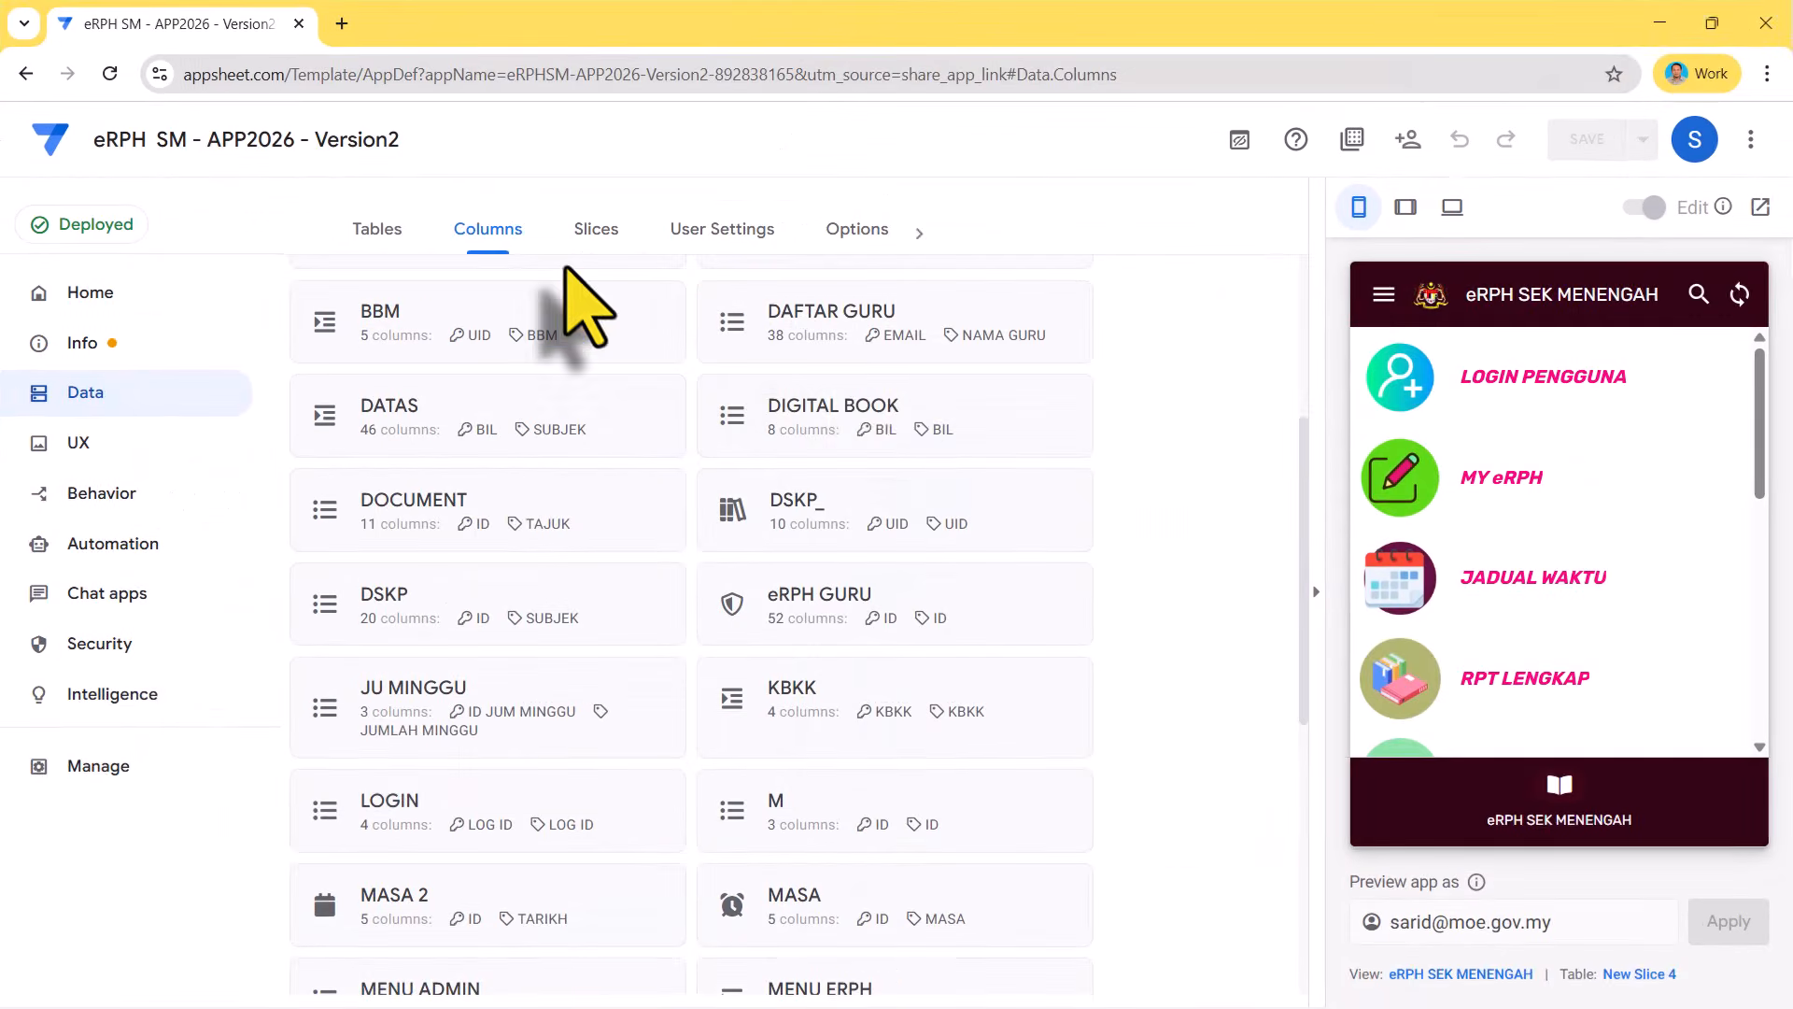
left_click(790, 618)
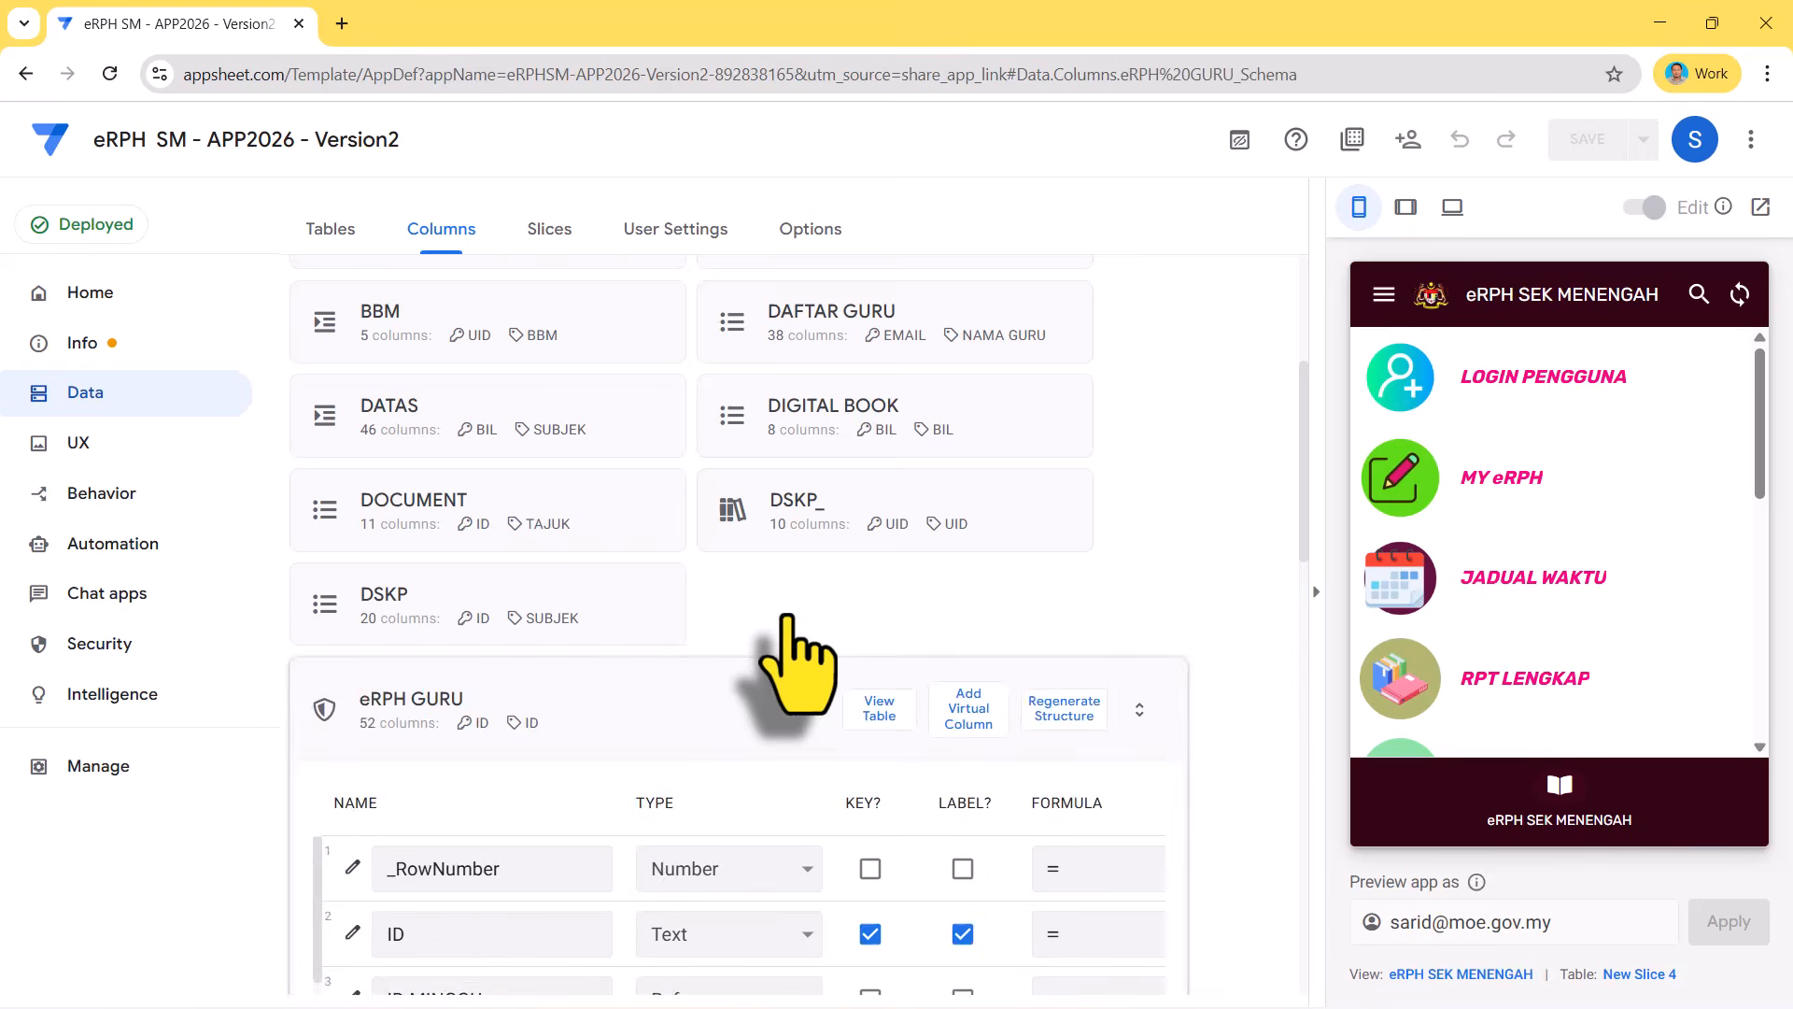
scroll(425, 596, "down", 8)
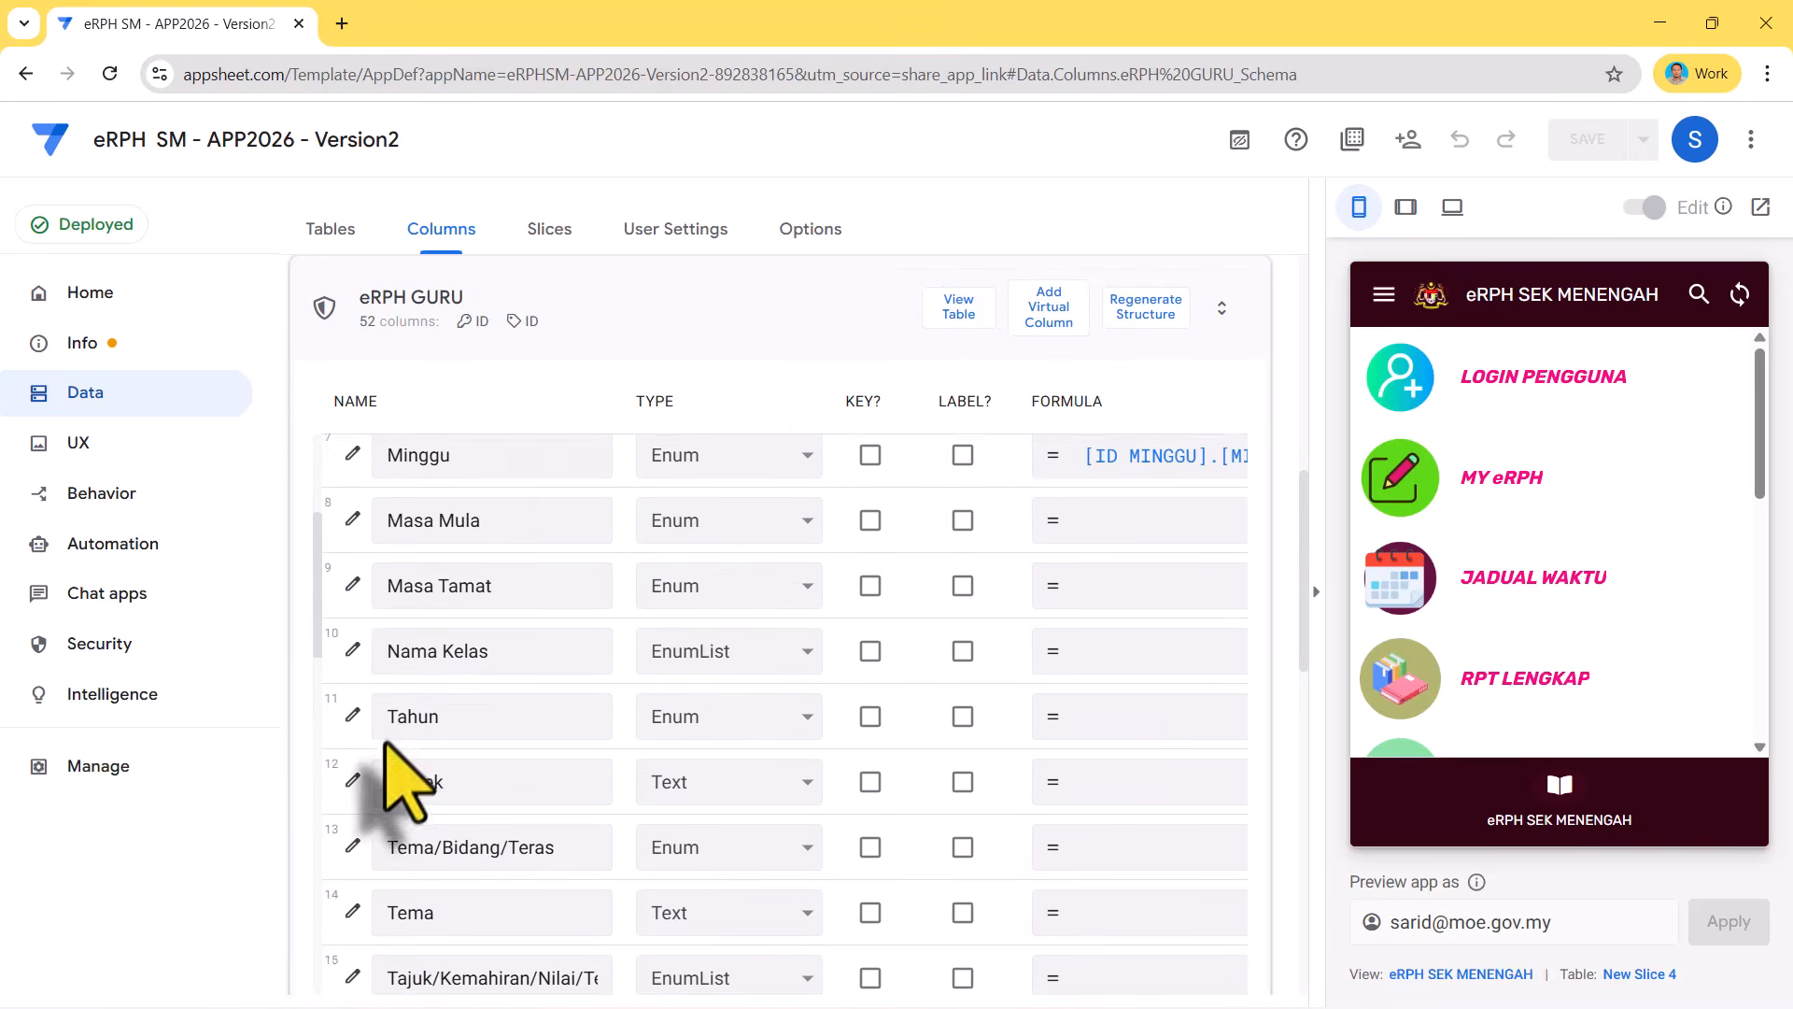
scroll(378, 738, "down", 3)
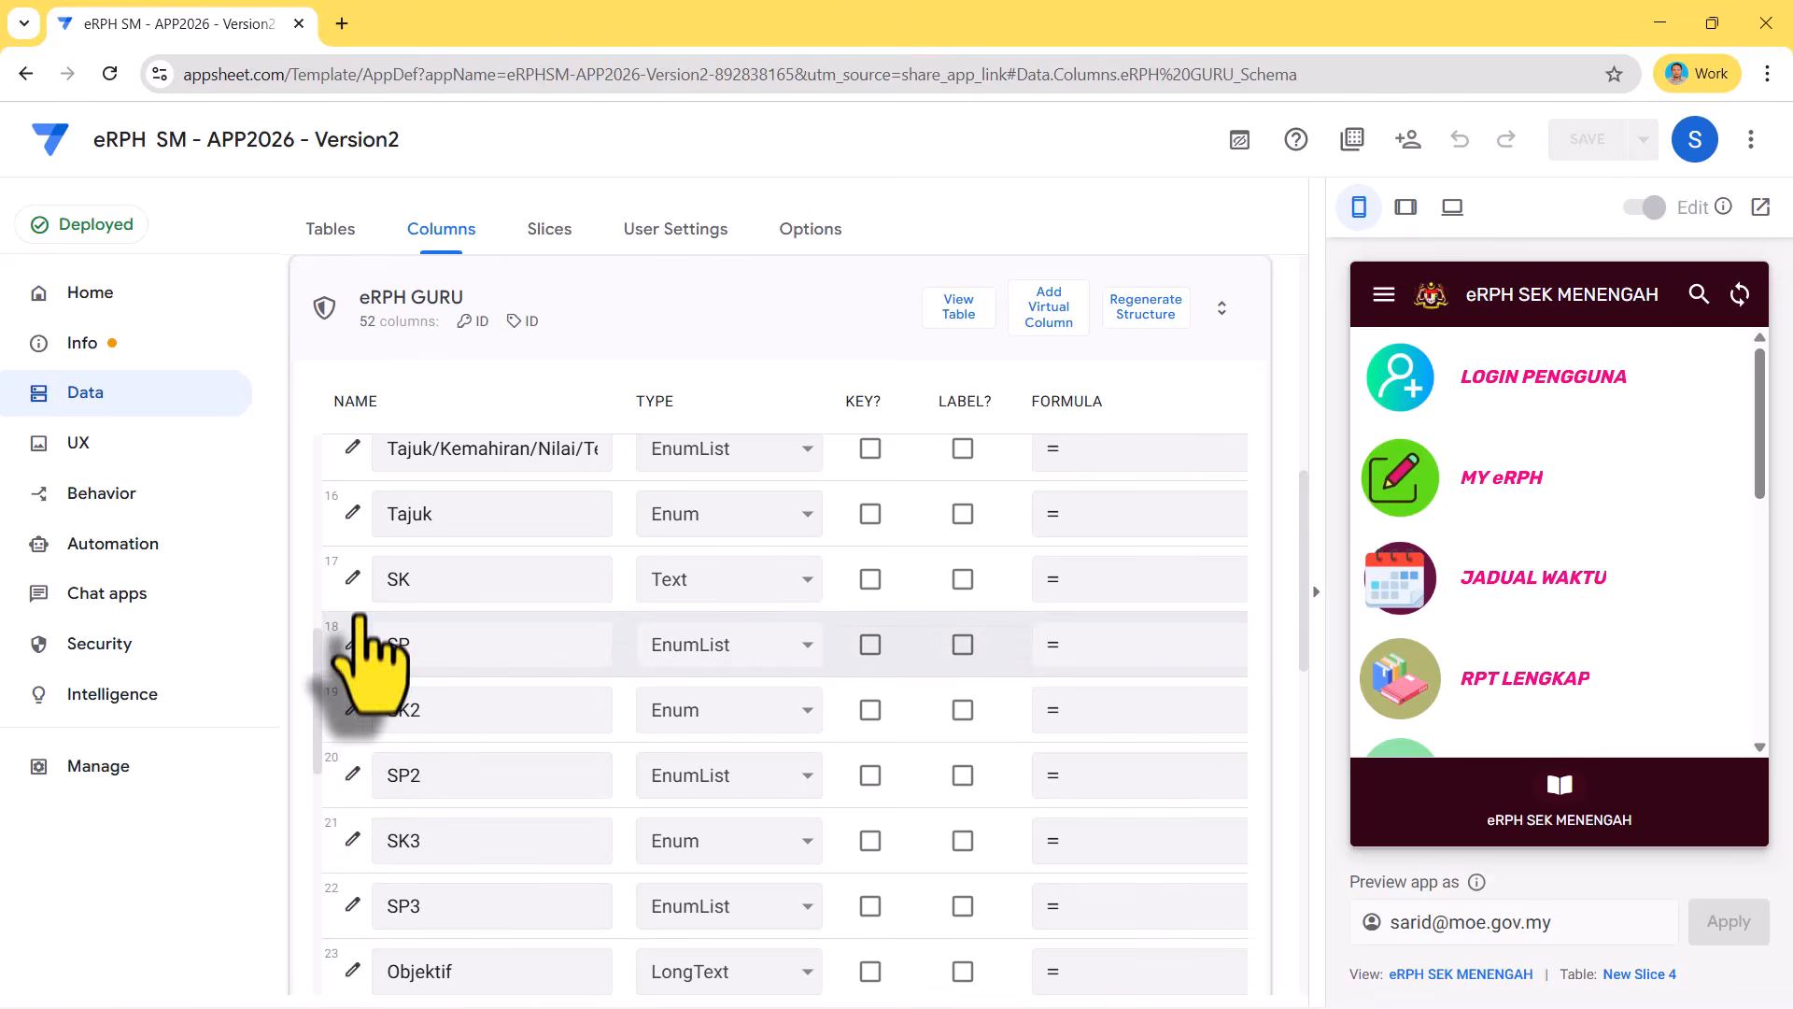
left_click(352, 577)
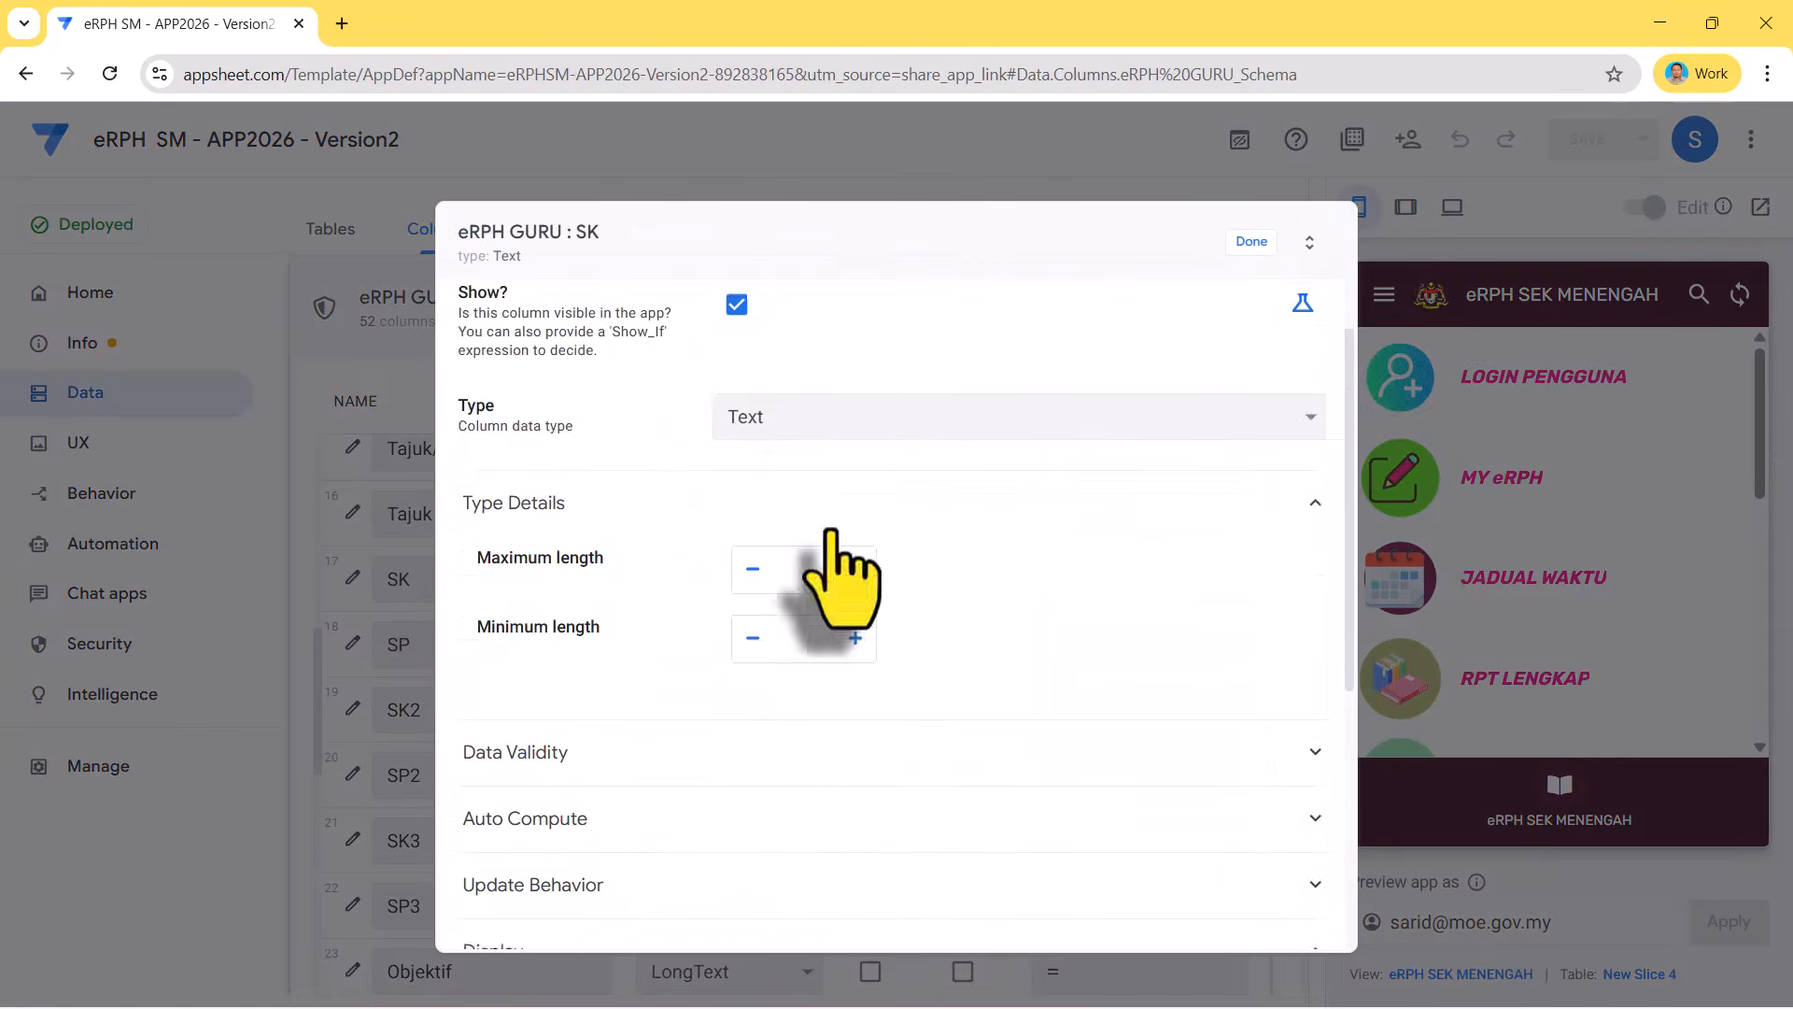
scroll(645, 523, "down", 3)
left_click(612, 439)
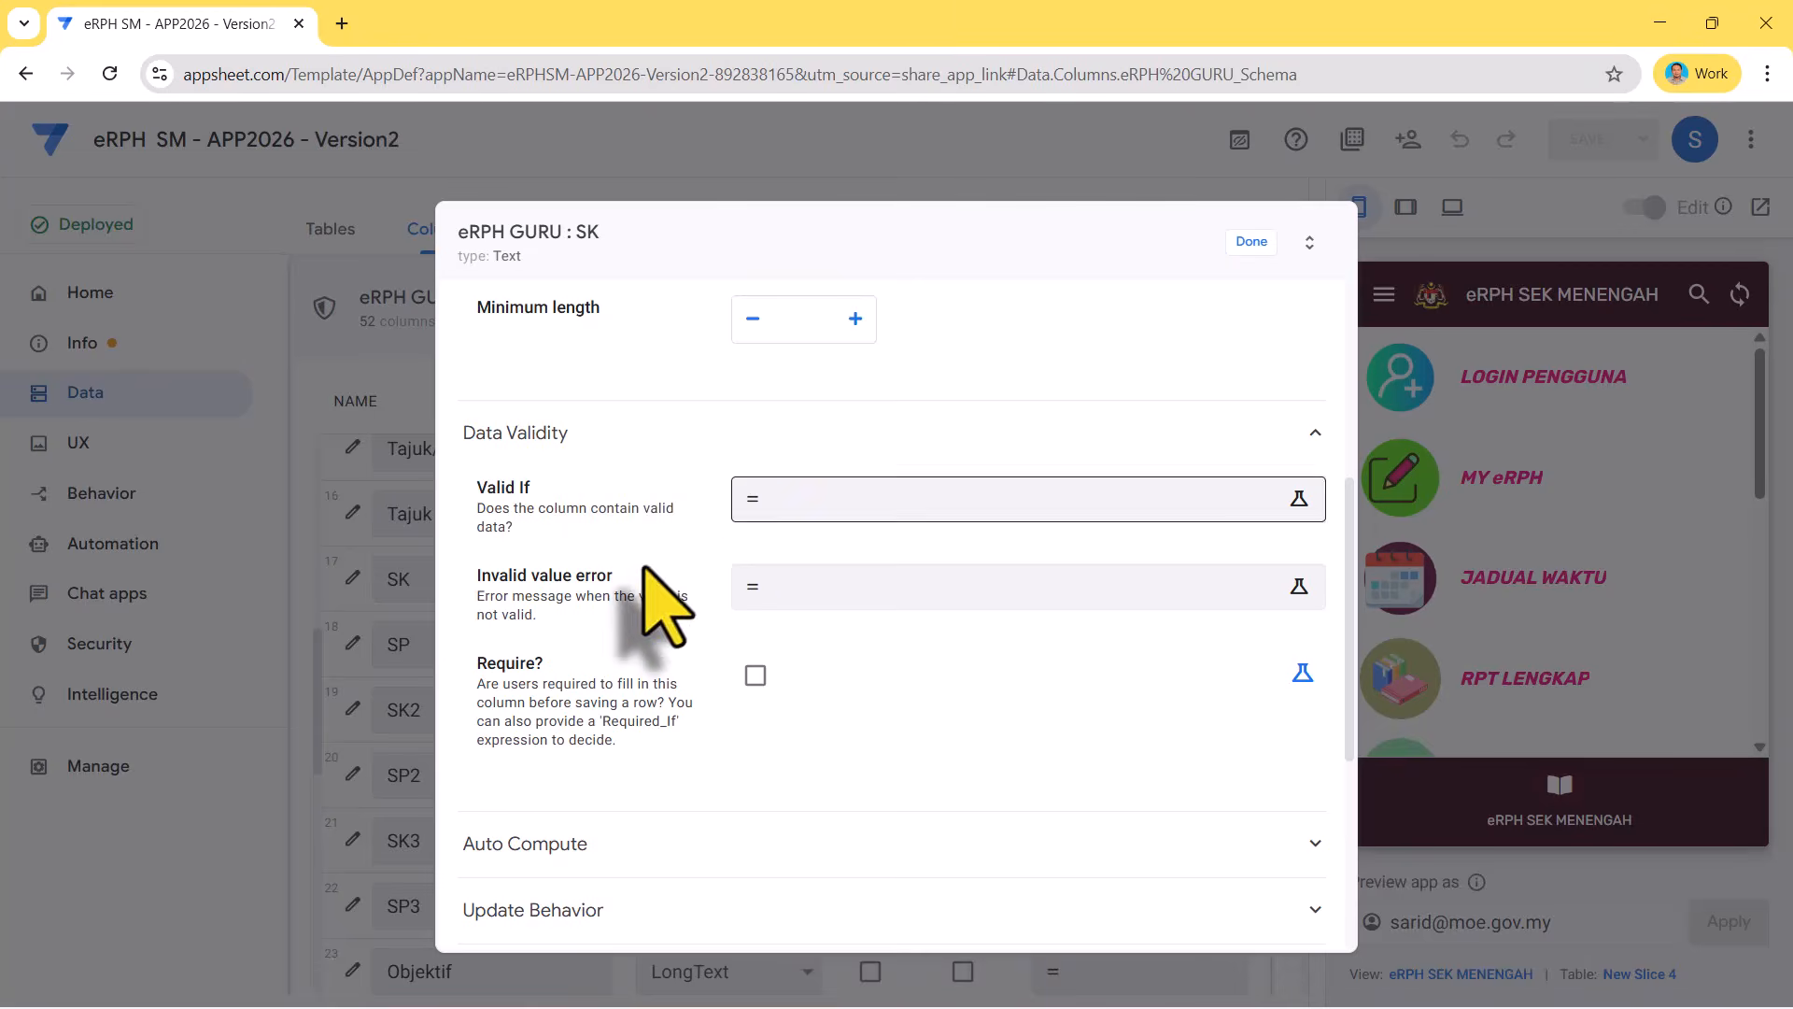
scroll(654, 542, "down", 3)
left_click(596, 491)
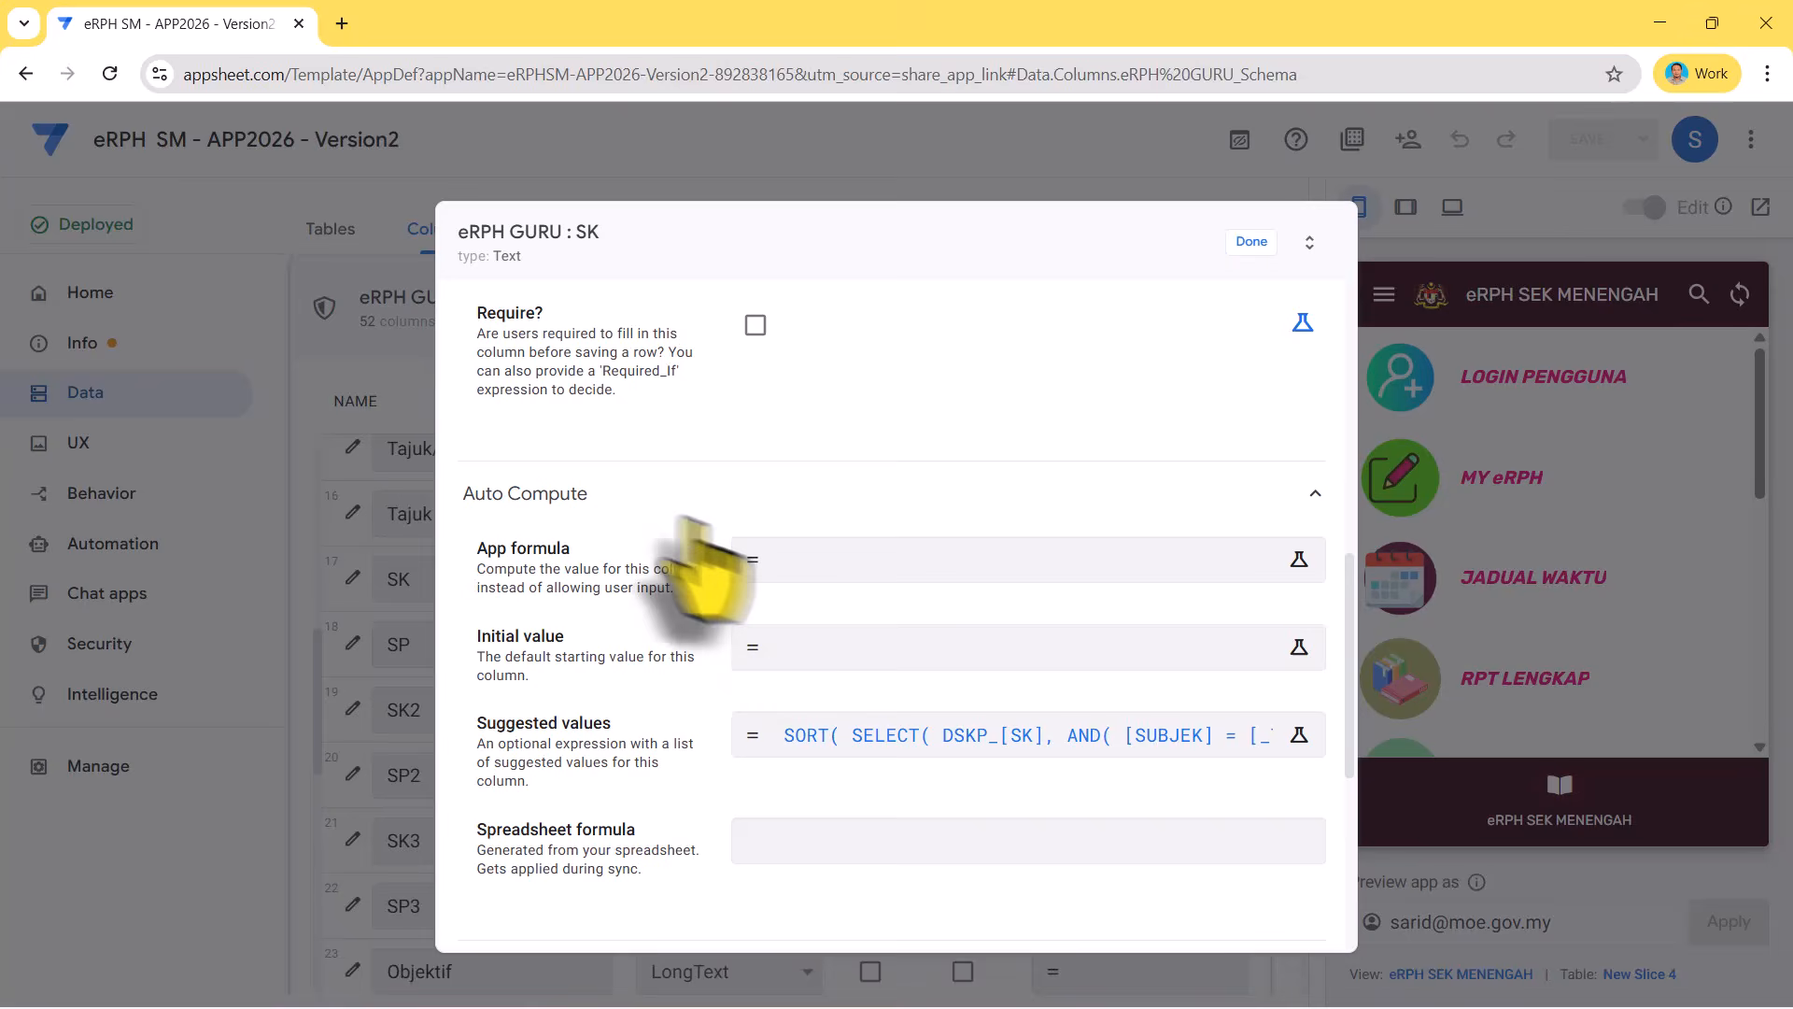
- Copy the SK column's Suggested values SORT(SELECT(...)) formula from the Expression Assistant
left_click(822, 738)
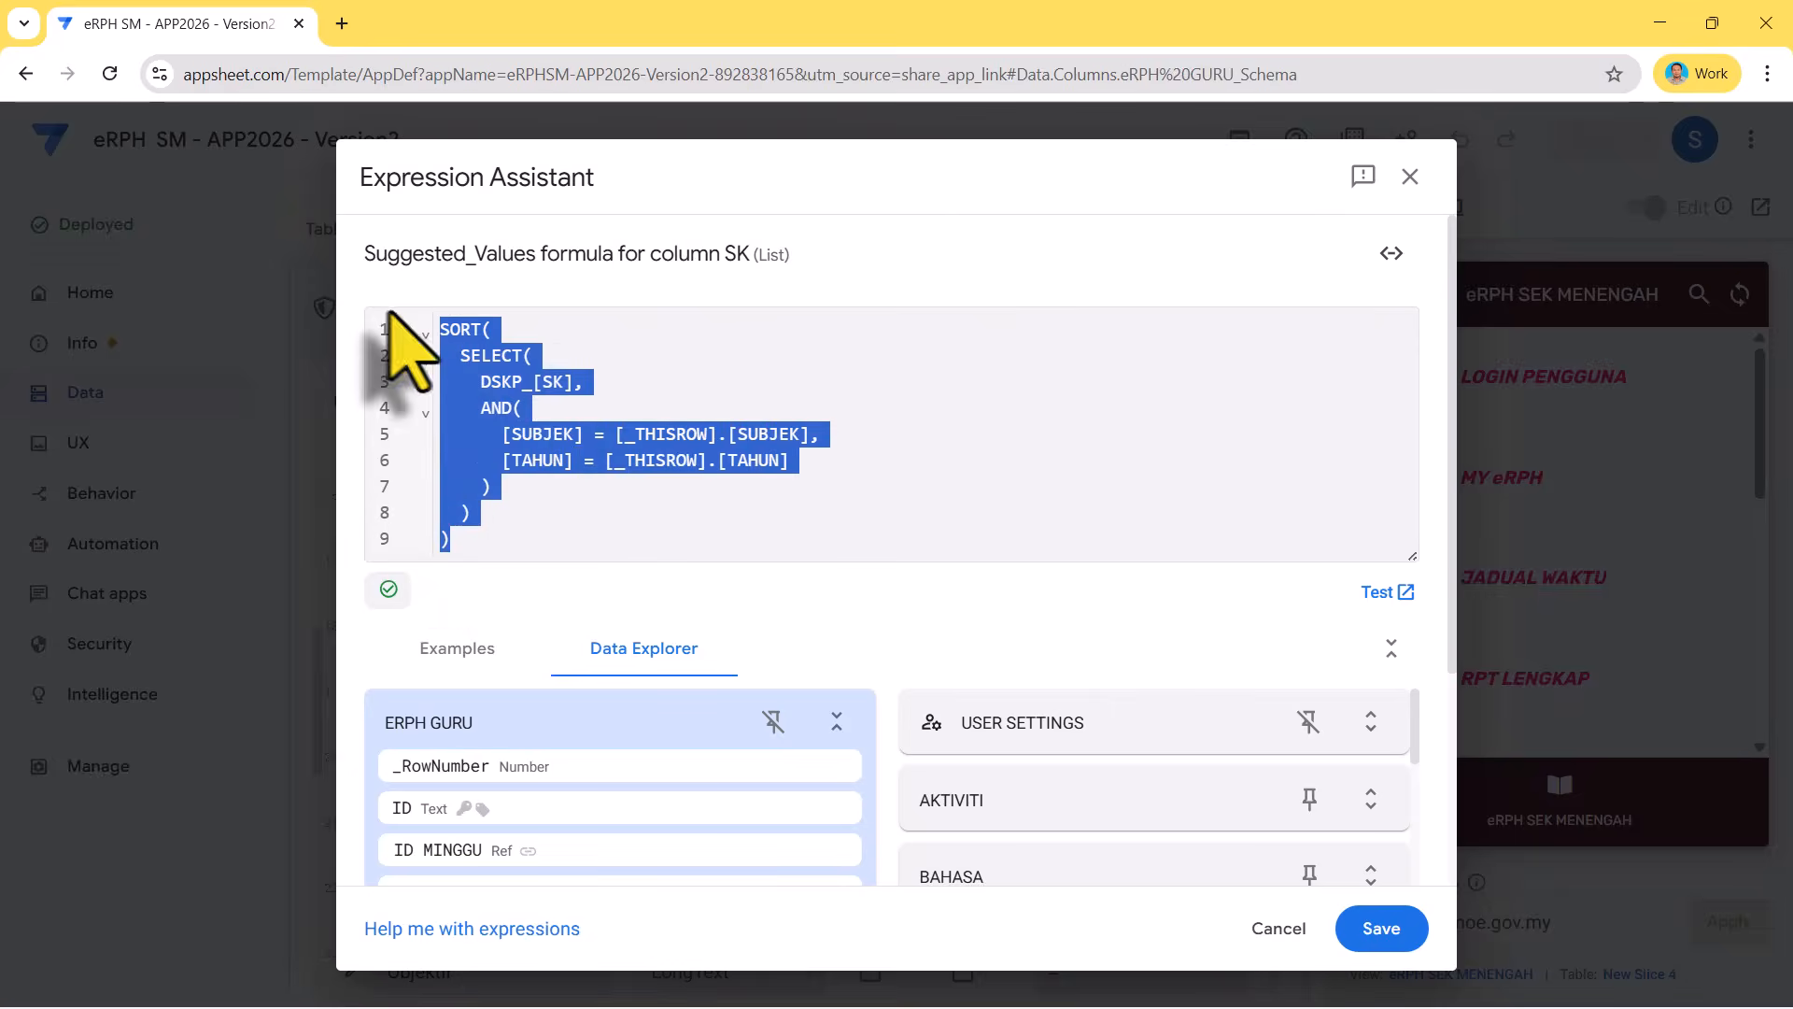
scroll(402, 348, "down", 3)
scroll(579, 412, "up", 3)
right_click(551, 411)
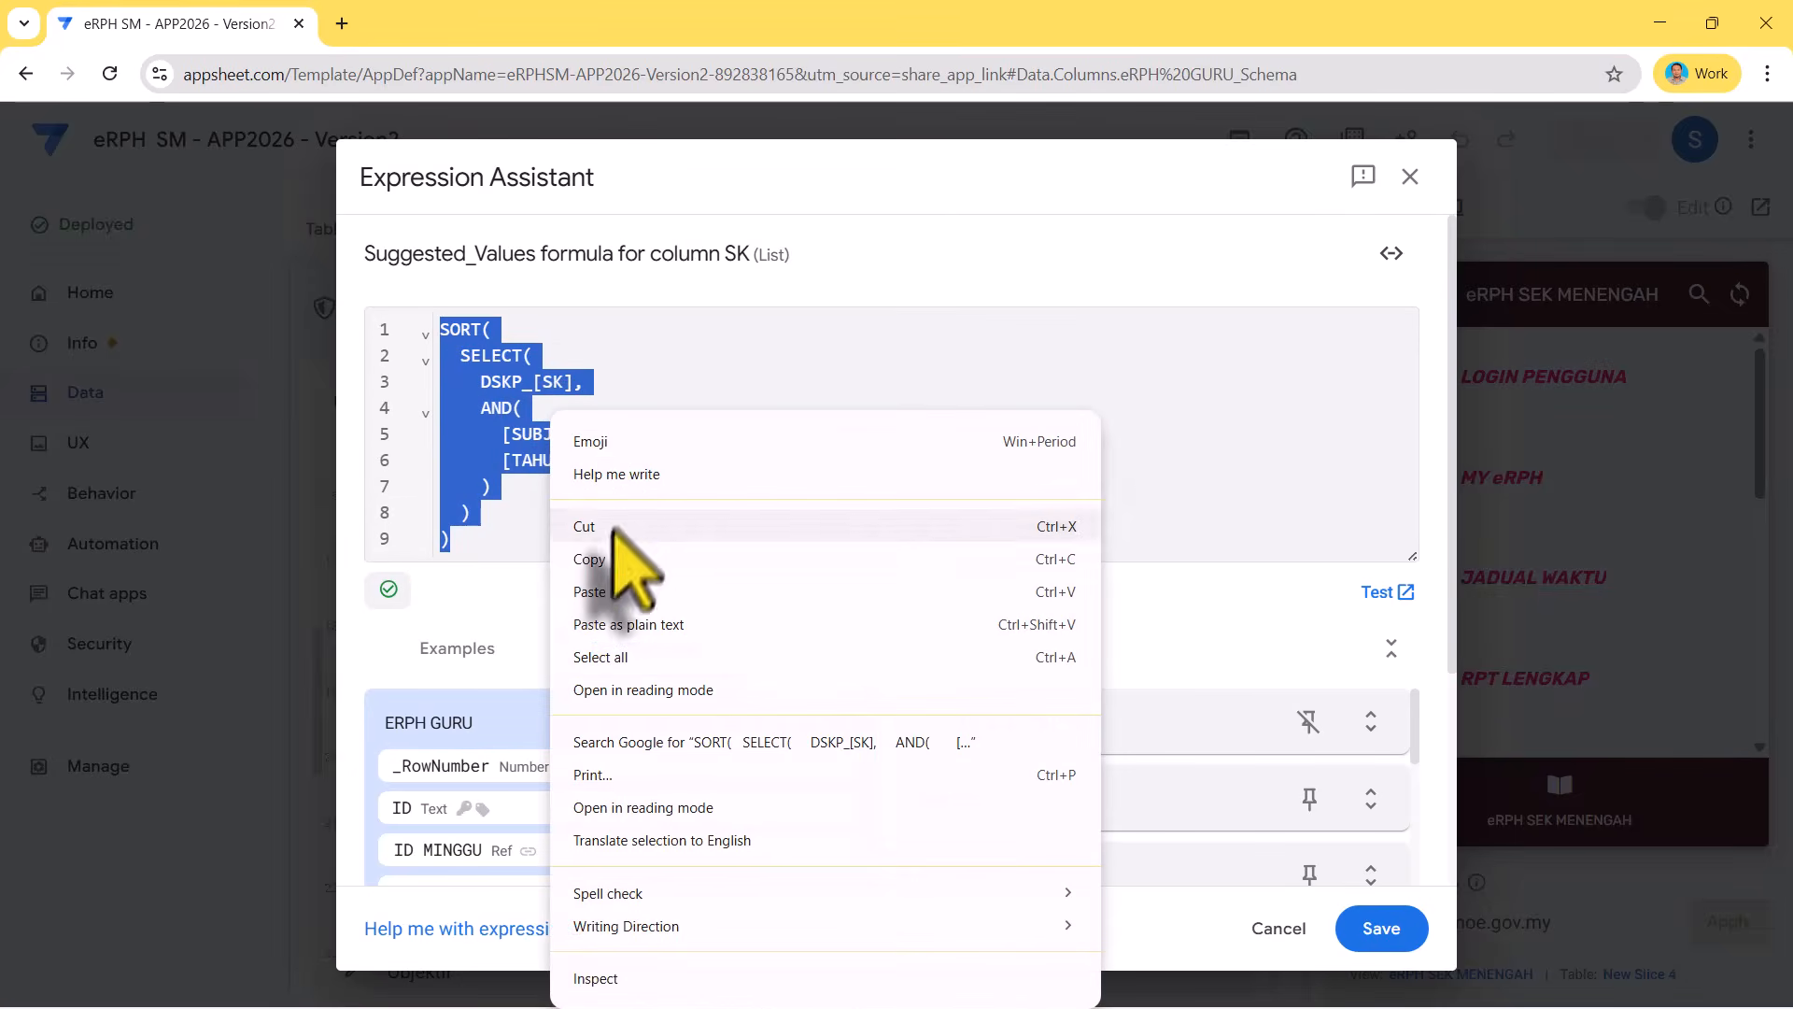
left_click(603, 558)
- Minimise Version2 and open the eRPH GURU SK column in eRPH SMK Manek Urai
left_click(1660, 23)
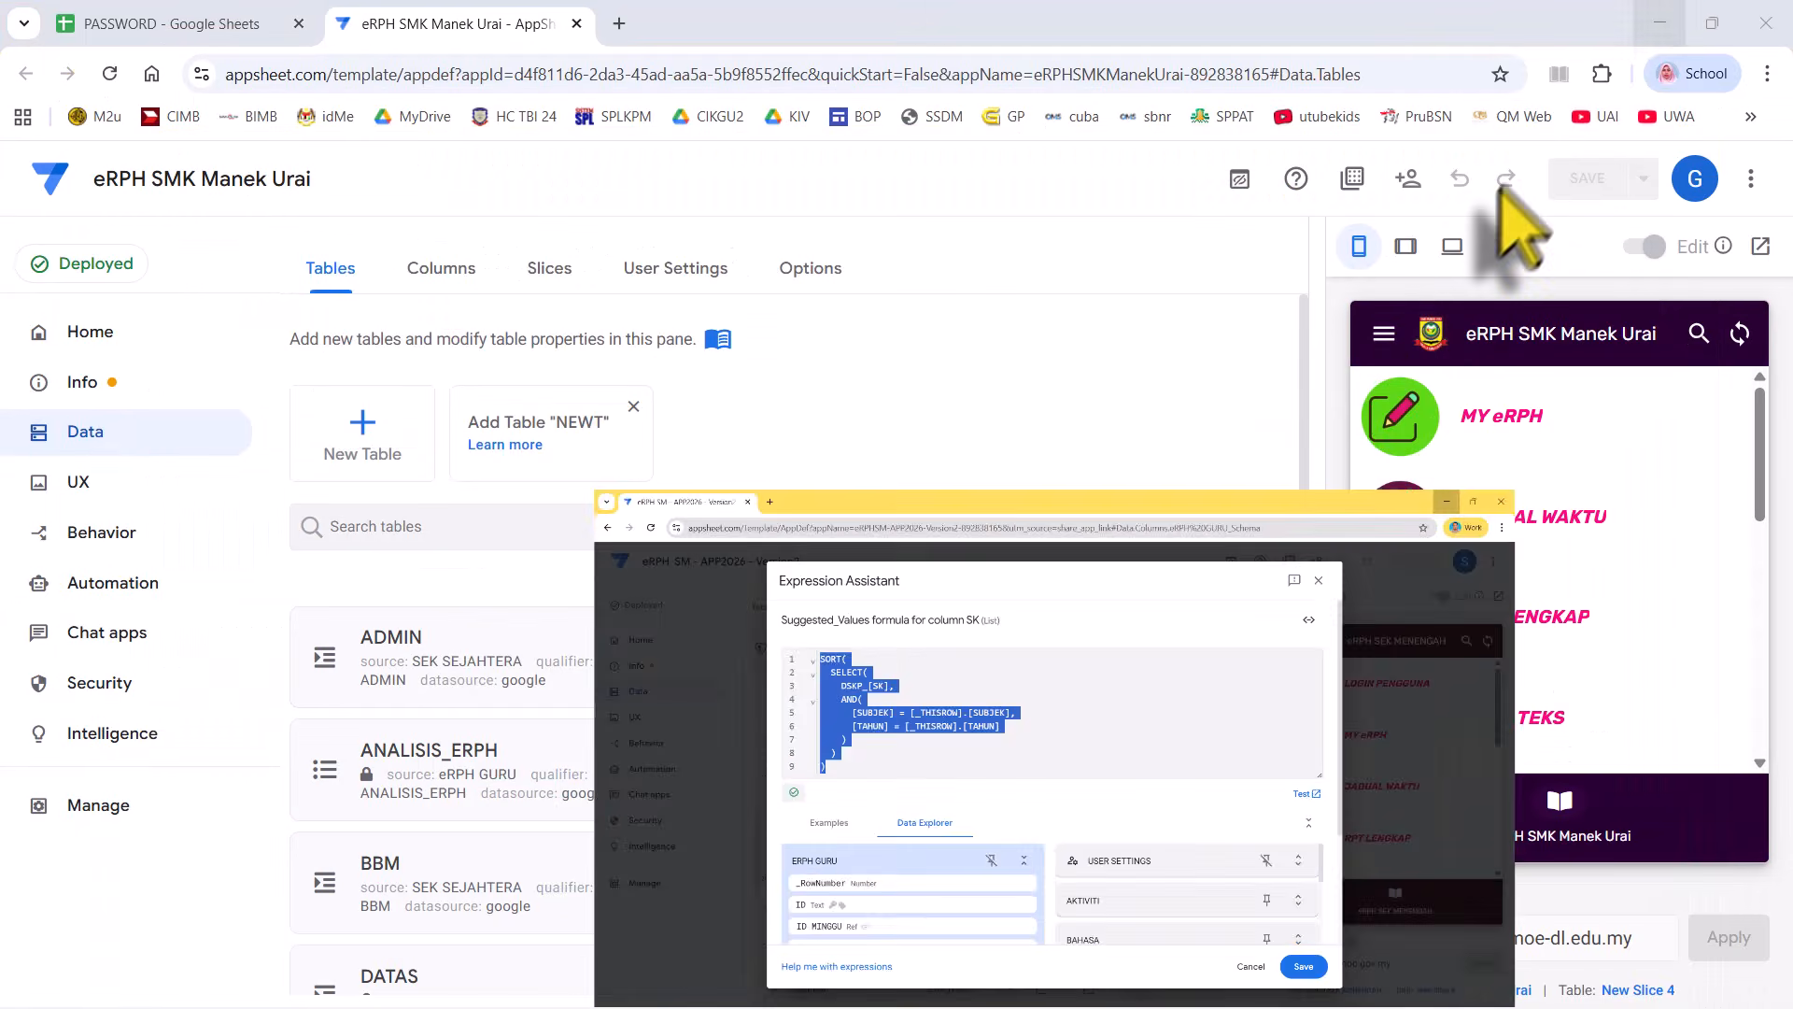
scroll(628, 510, "down", 3)
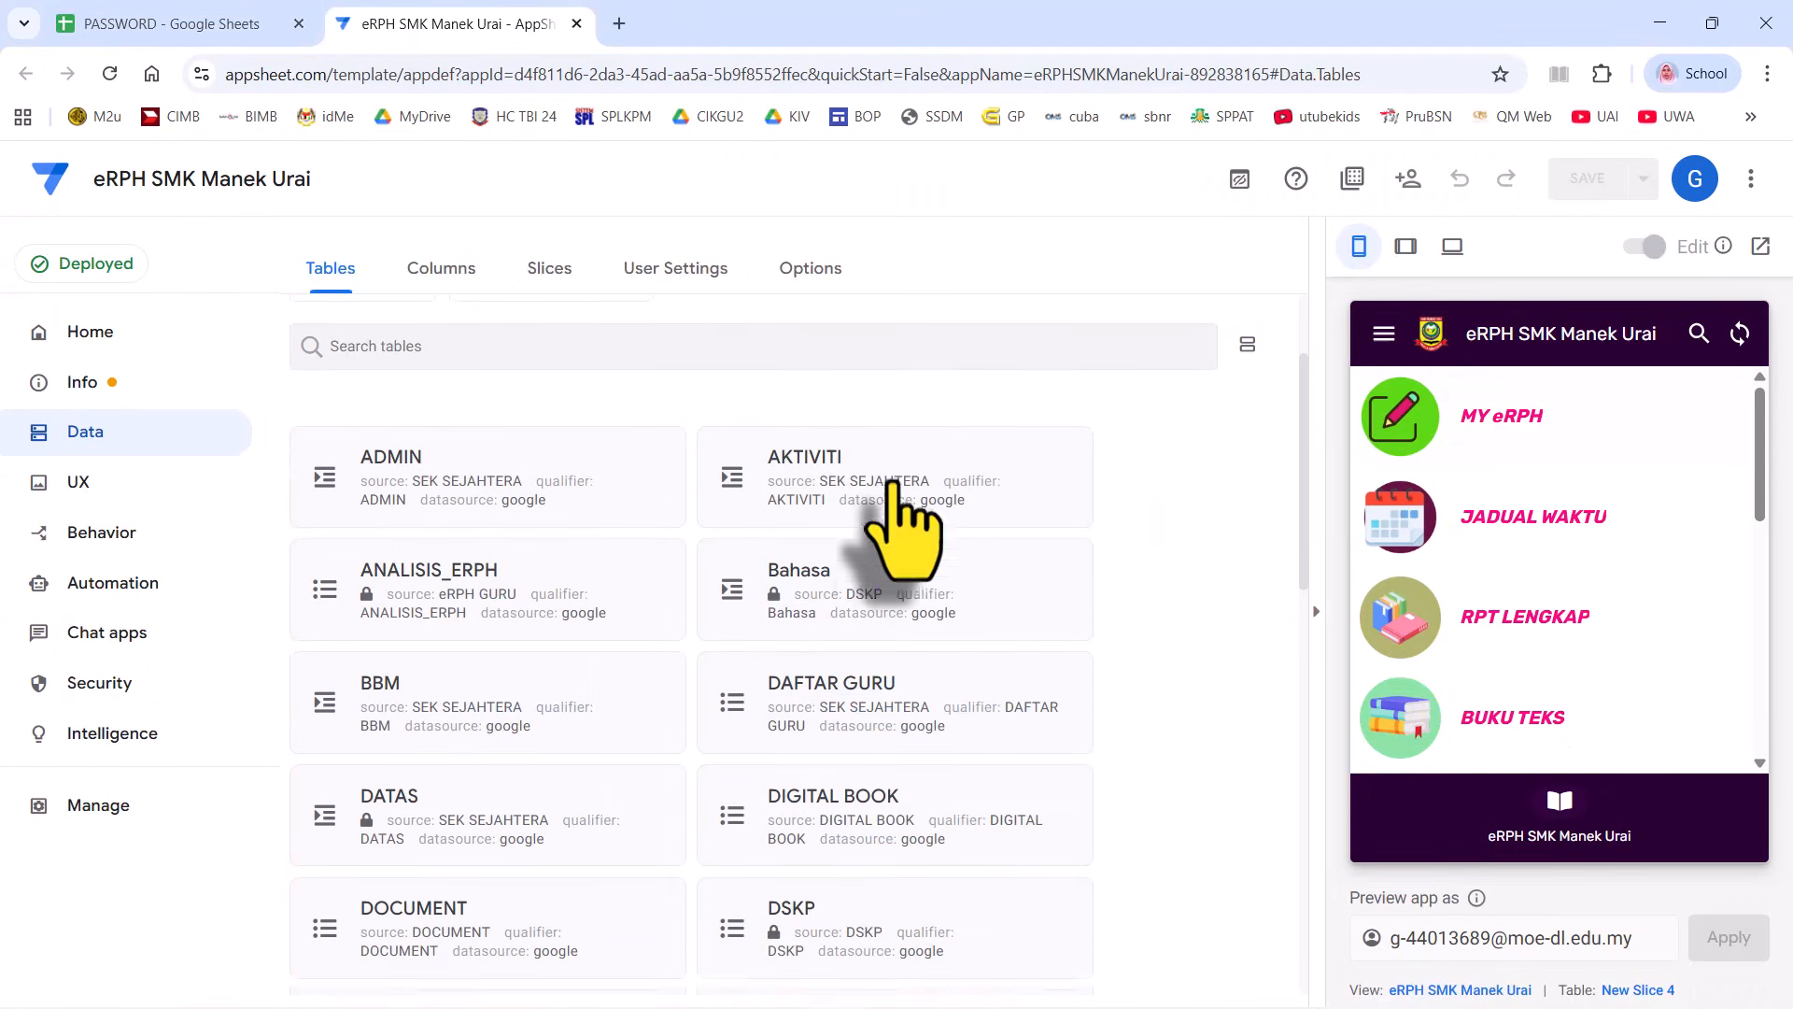
scroll(855, 616, "down", 3)
scroll(820, 574, "down", 1)
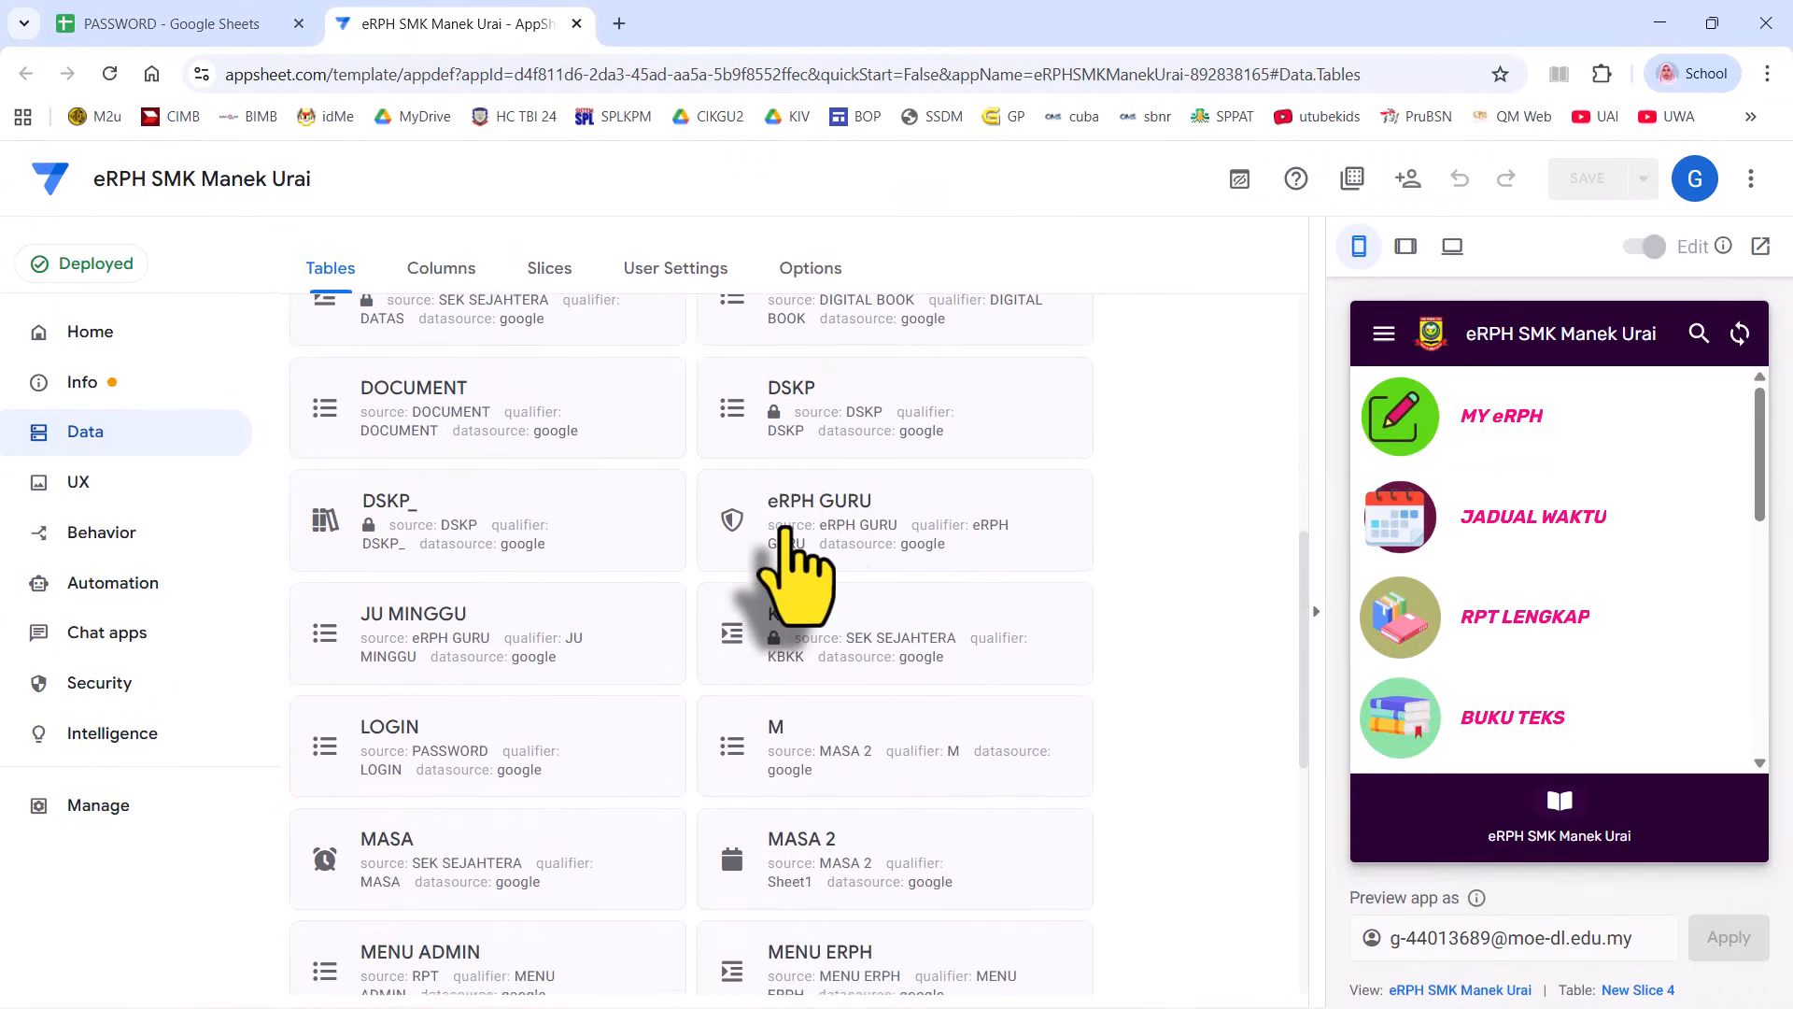
left_click(790, 532)
left_click(892, 350)
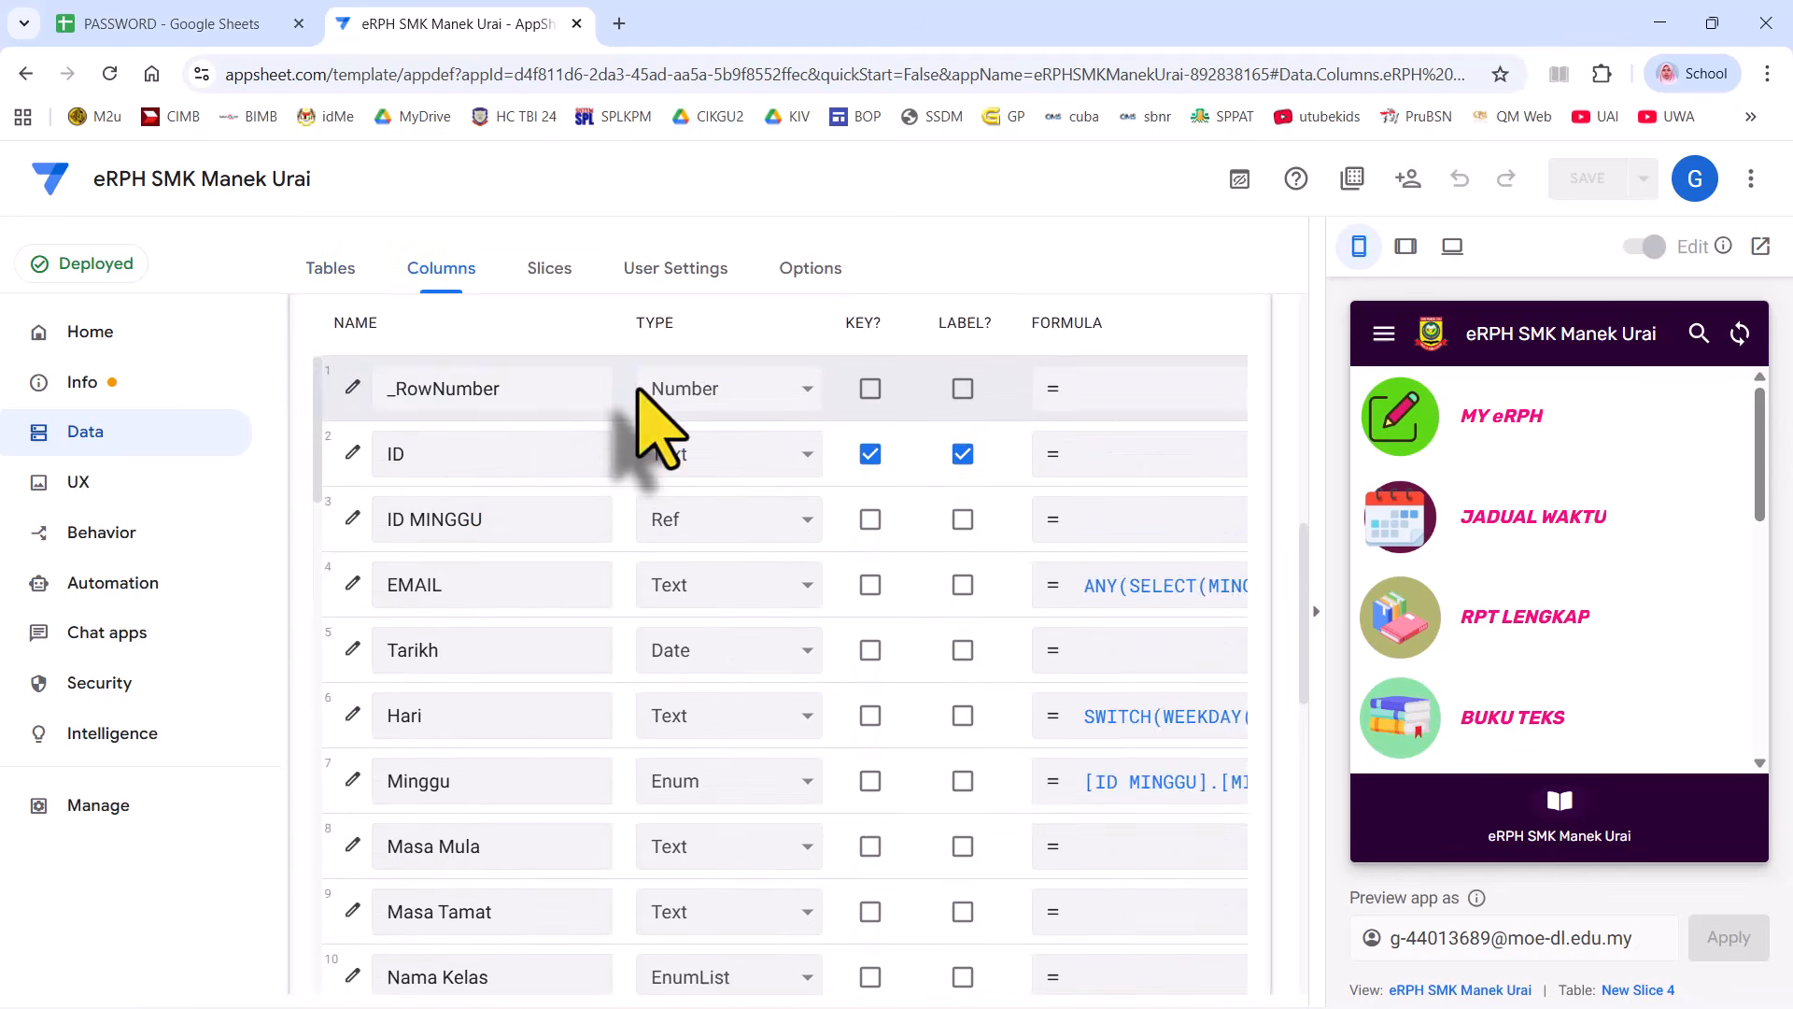
scroll(480, 432, "down", 10)
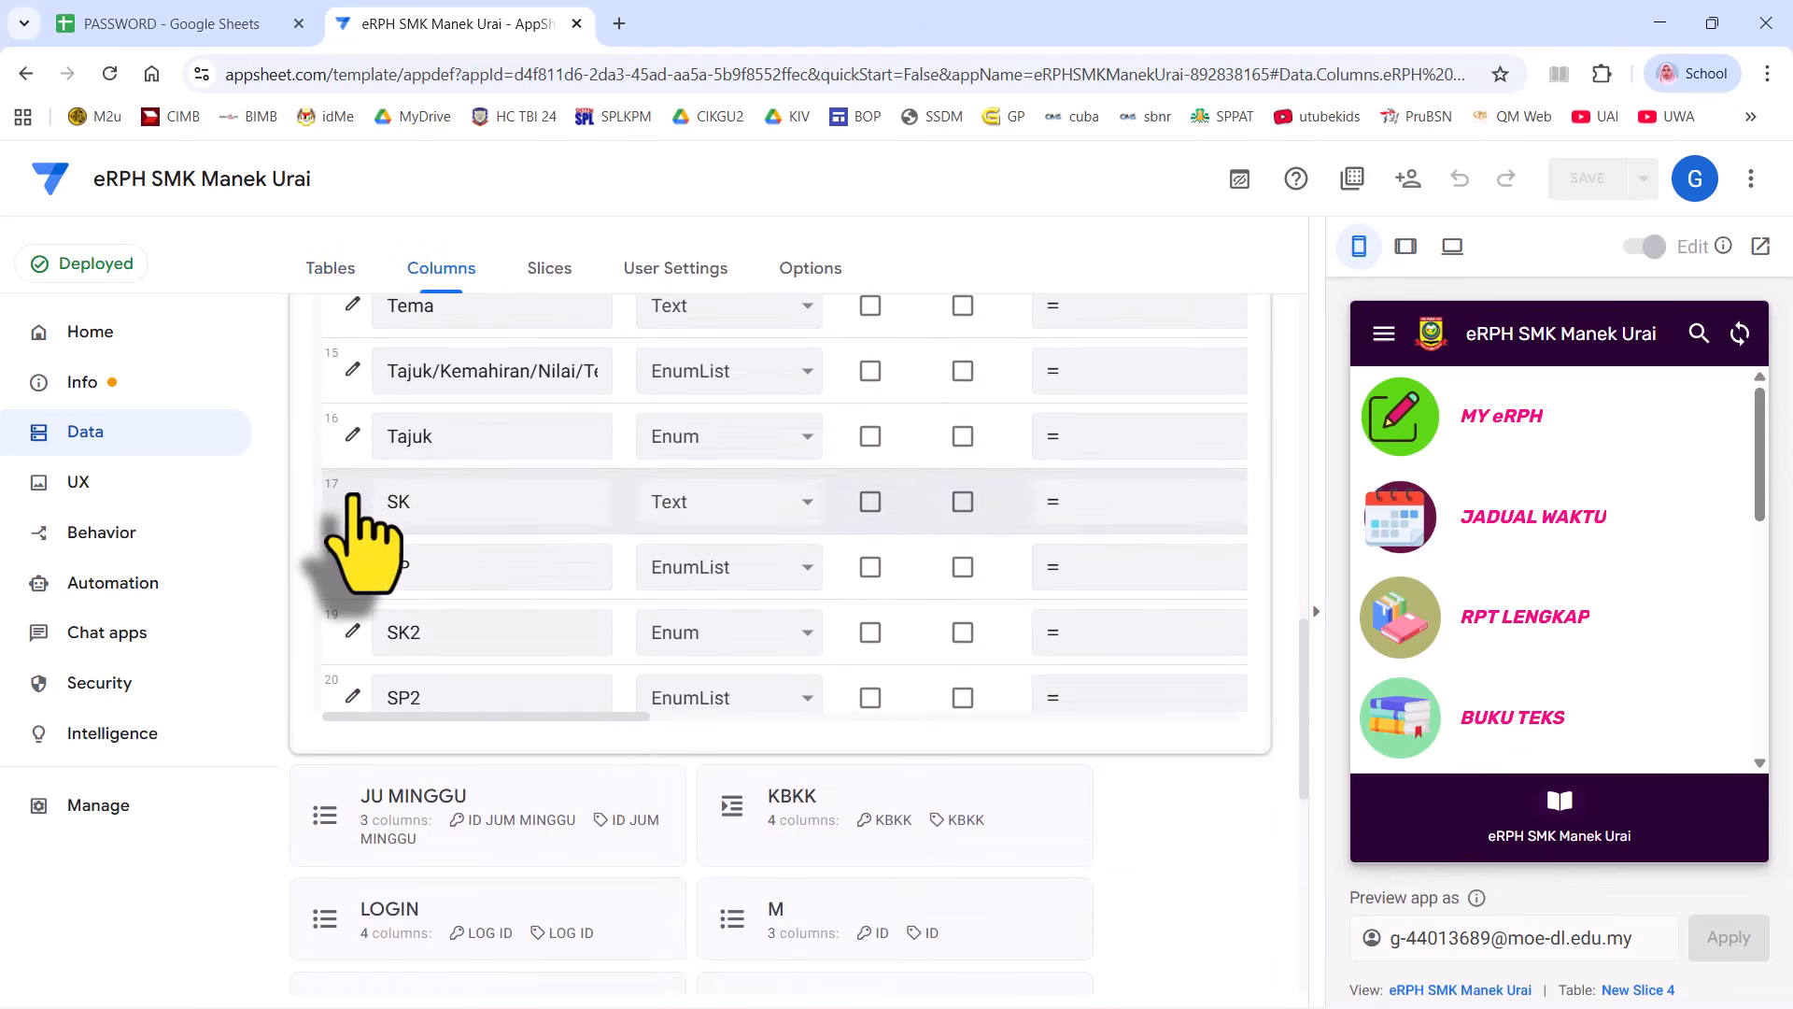
left_click(353, 501)
- Clear the SK column's existing Valid If formula and save it
scroll(720, 560, "down", 2)
left_click(567, 709)
scroll(881, 632, "down", 2)
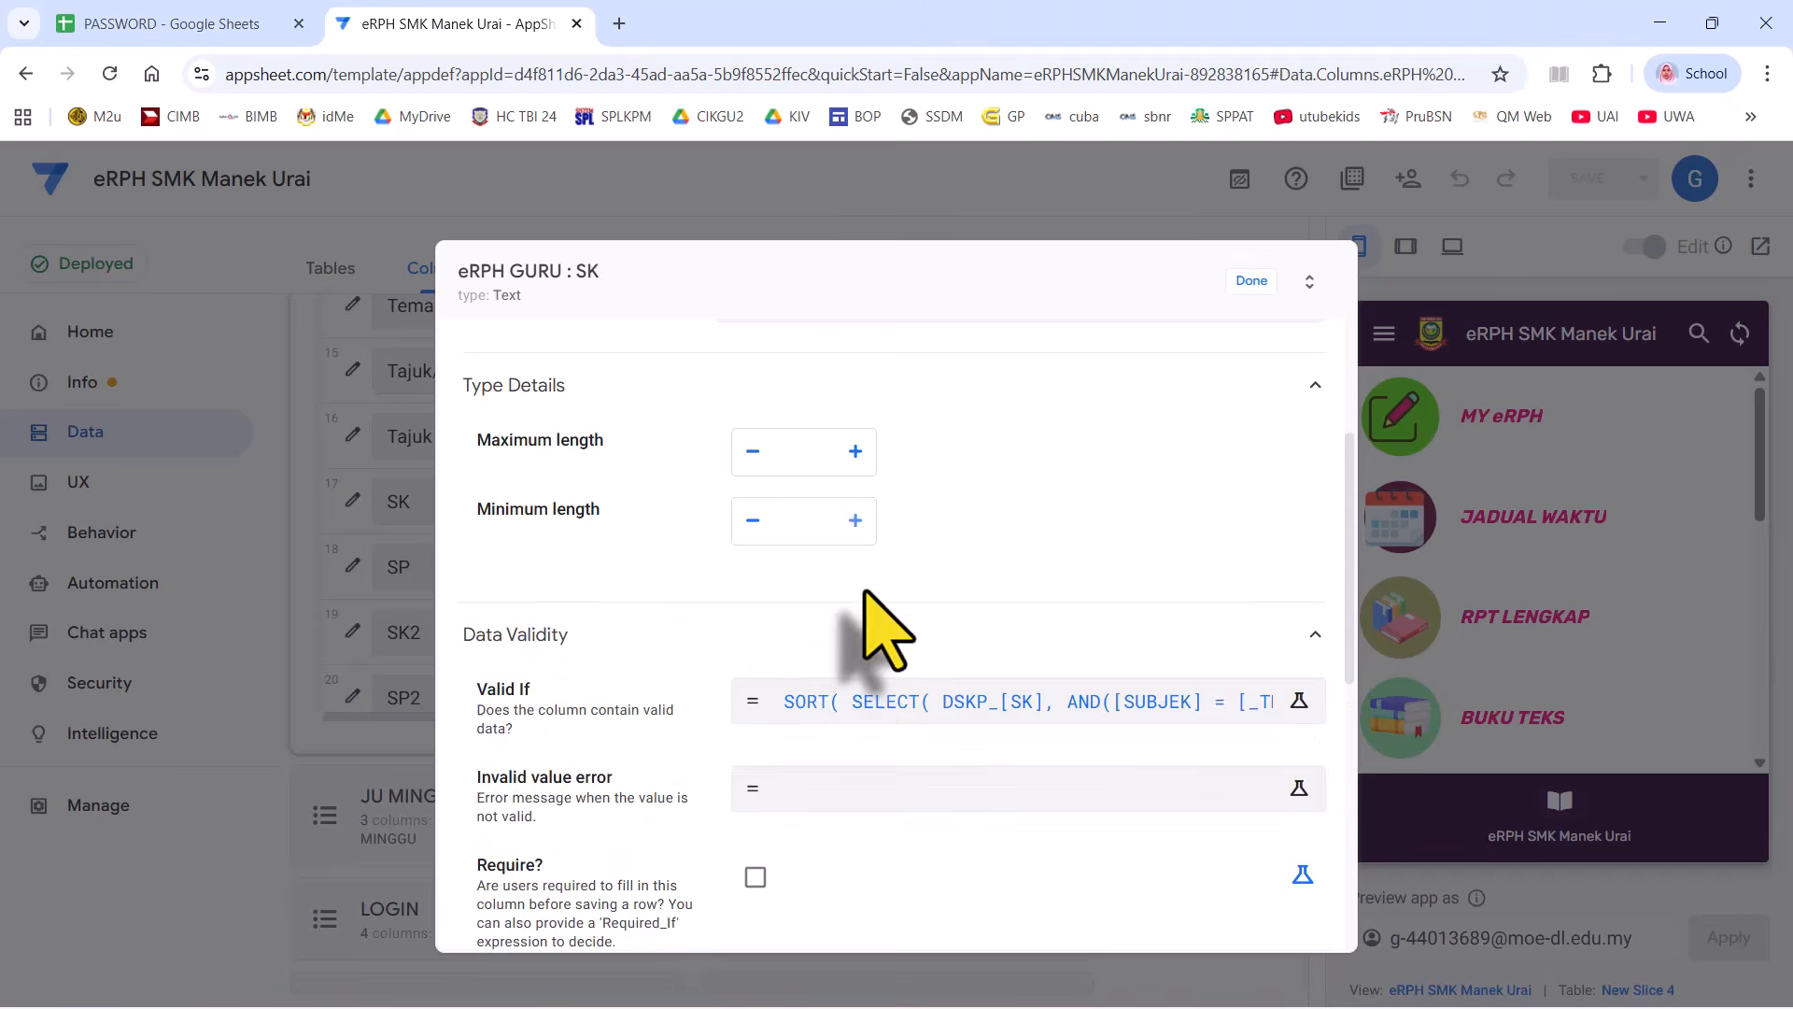
left_click(859, 551)
left_click_drag(492, 504, 411, 360)
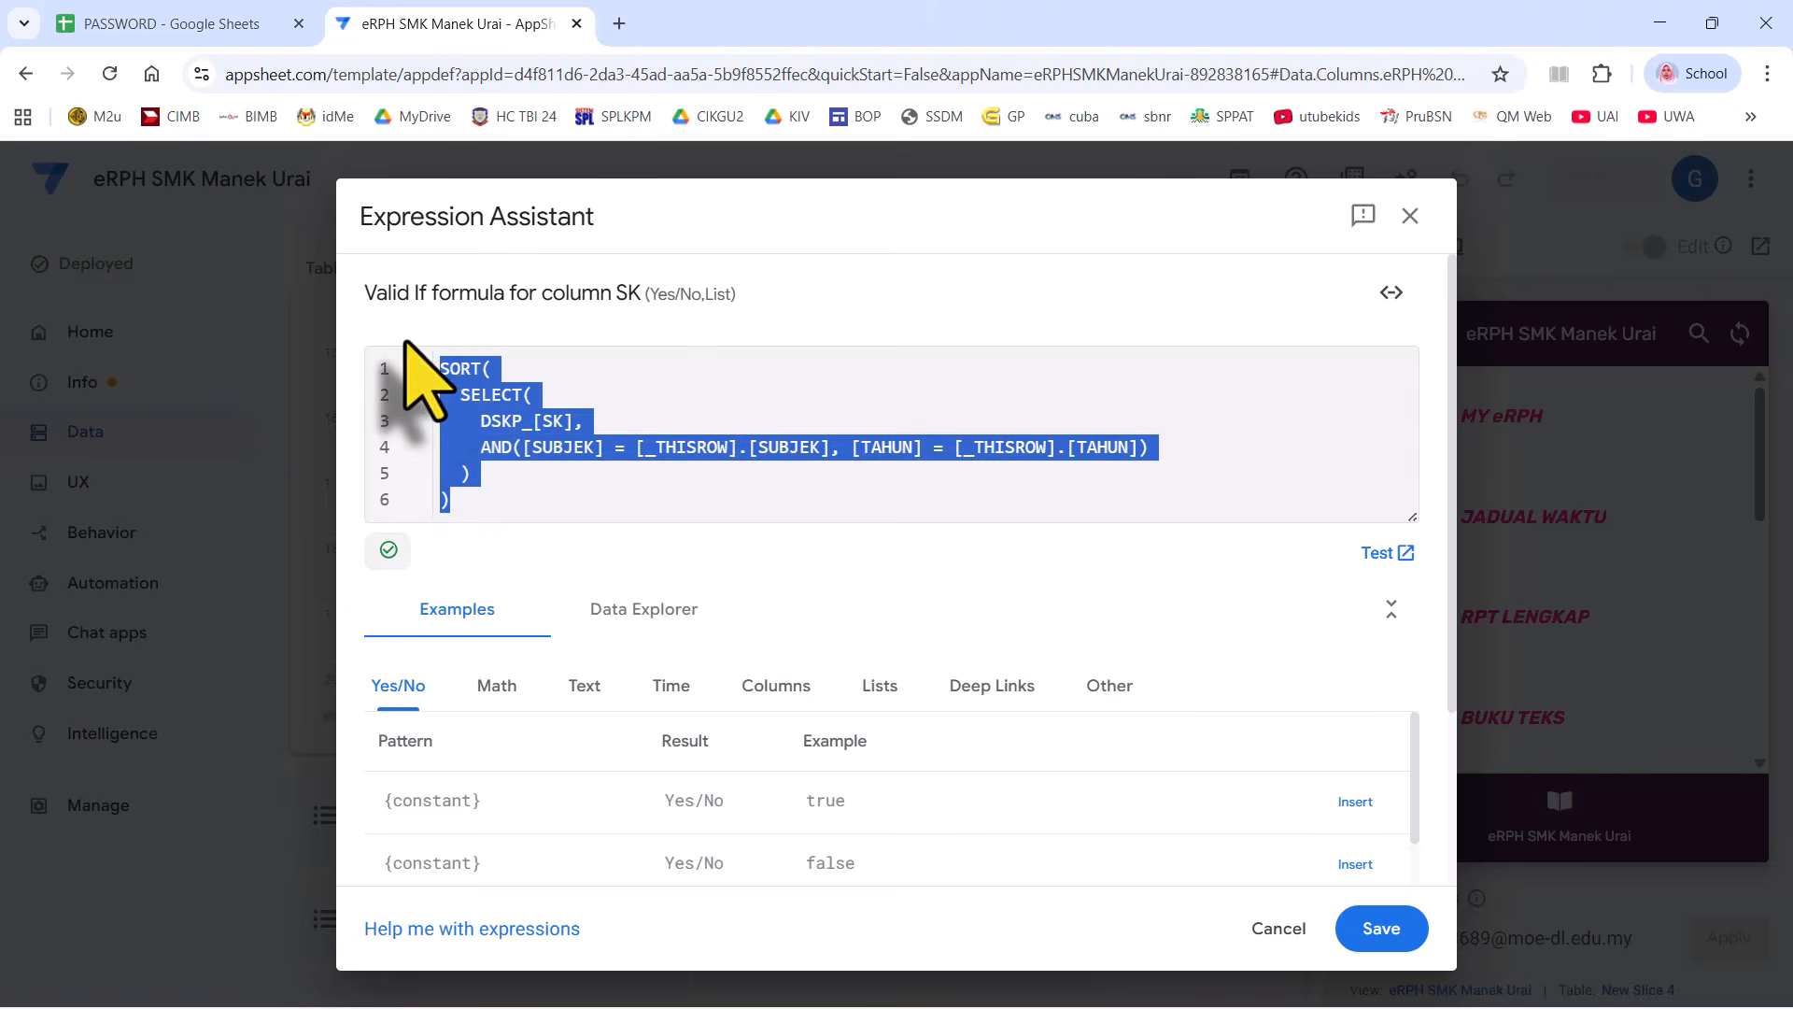
key("BackSpace")
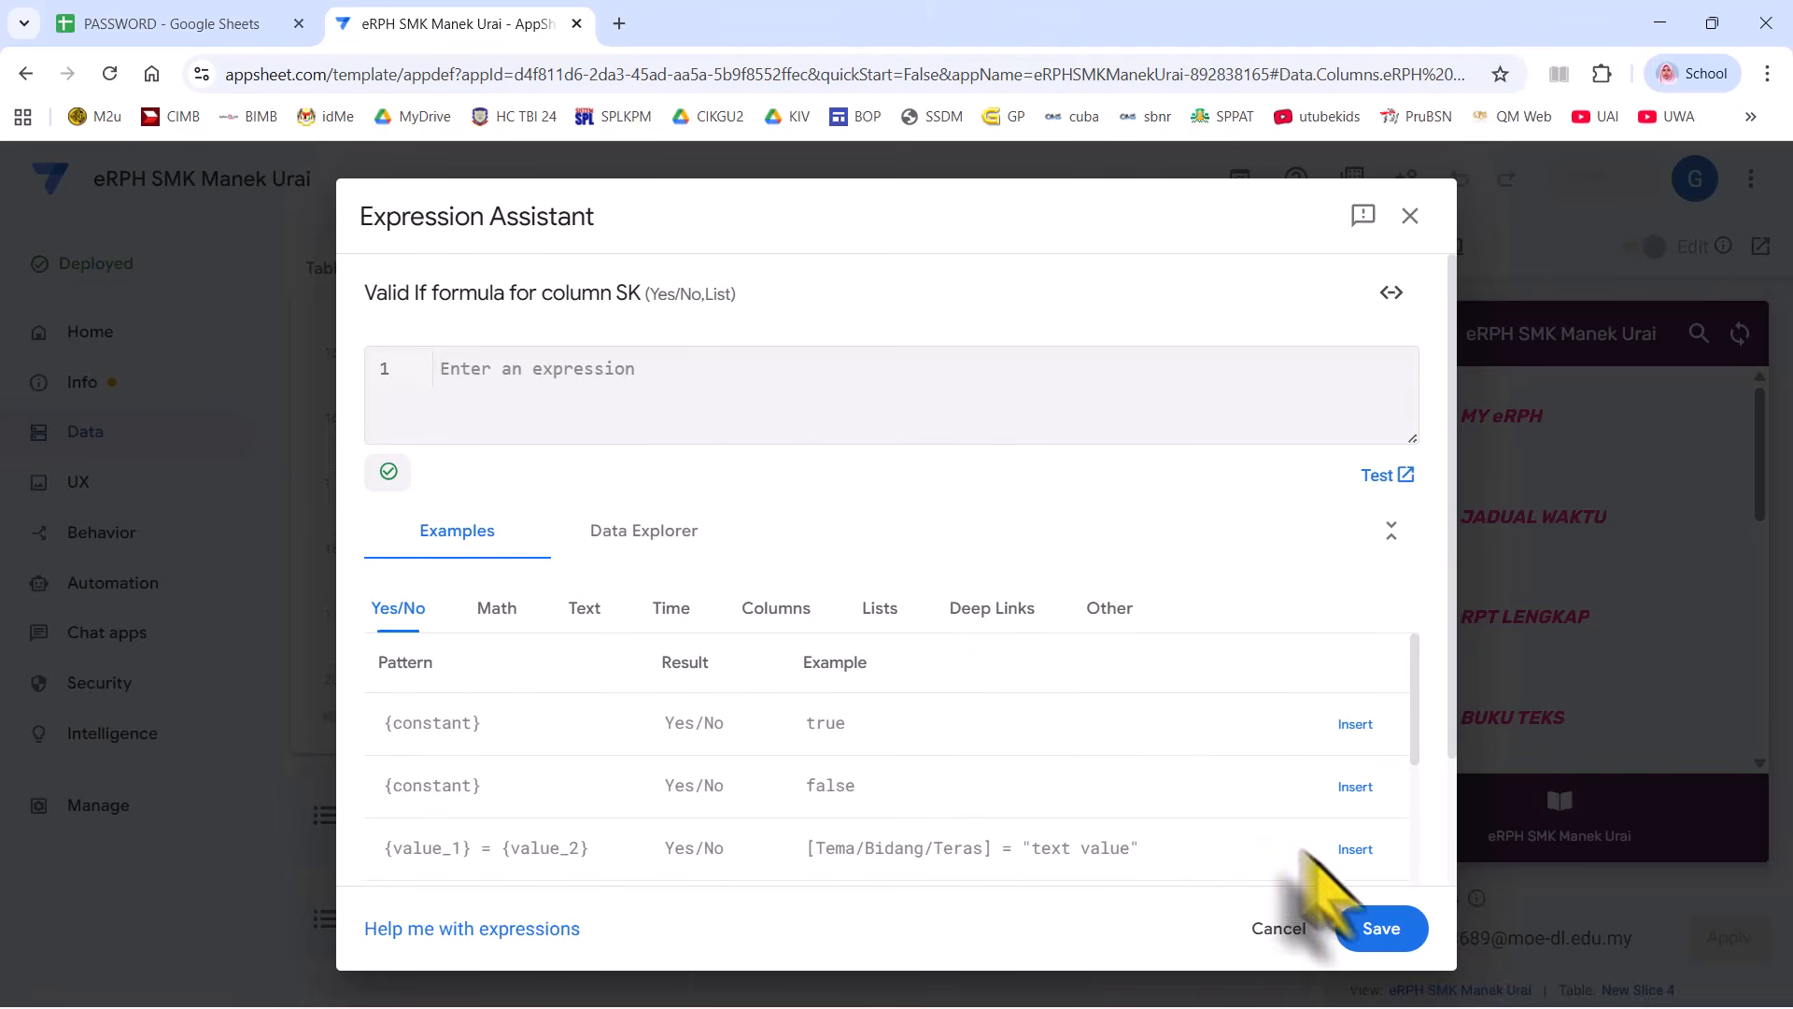
left_click(1369, 930)
- Paste SORT(SELECT(DSKP_[SK], ...)) into SK's Suggested values, save, and finish editing
scroll(1041, 580, "down", 5)
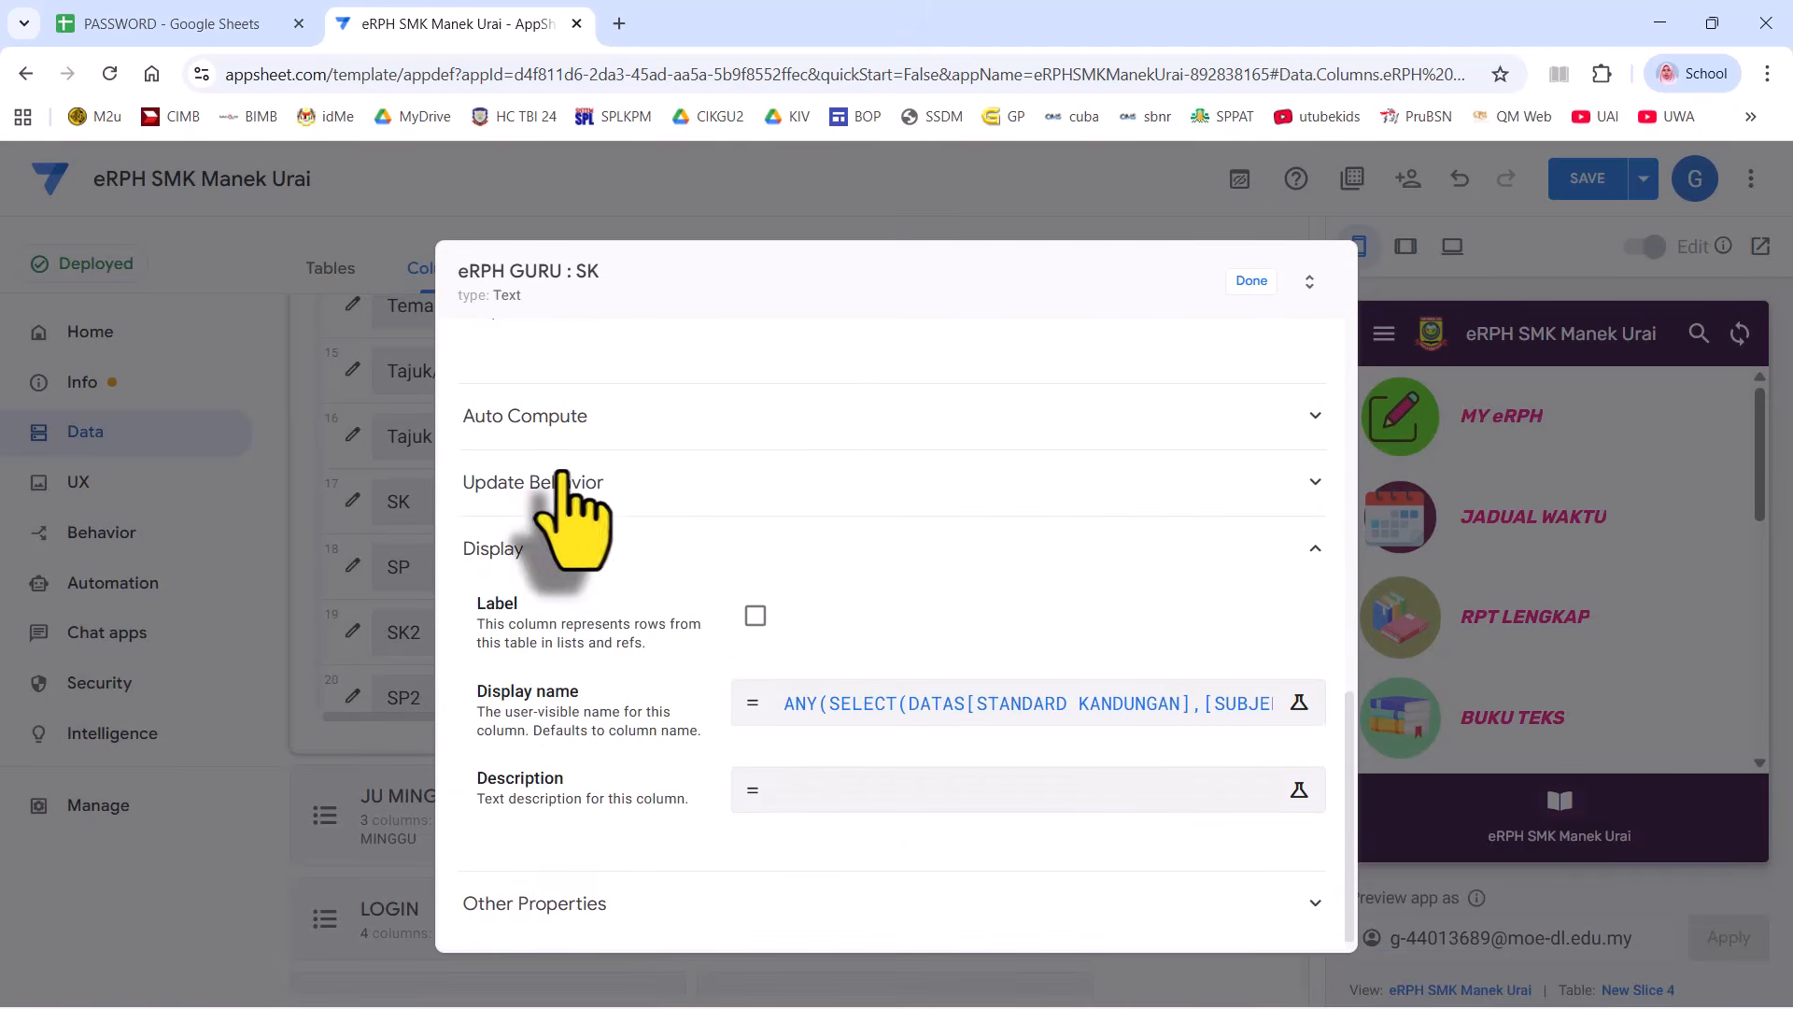
left_click(602, 411)
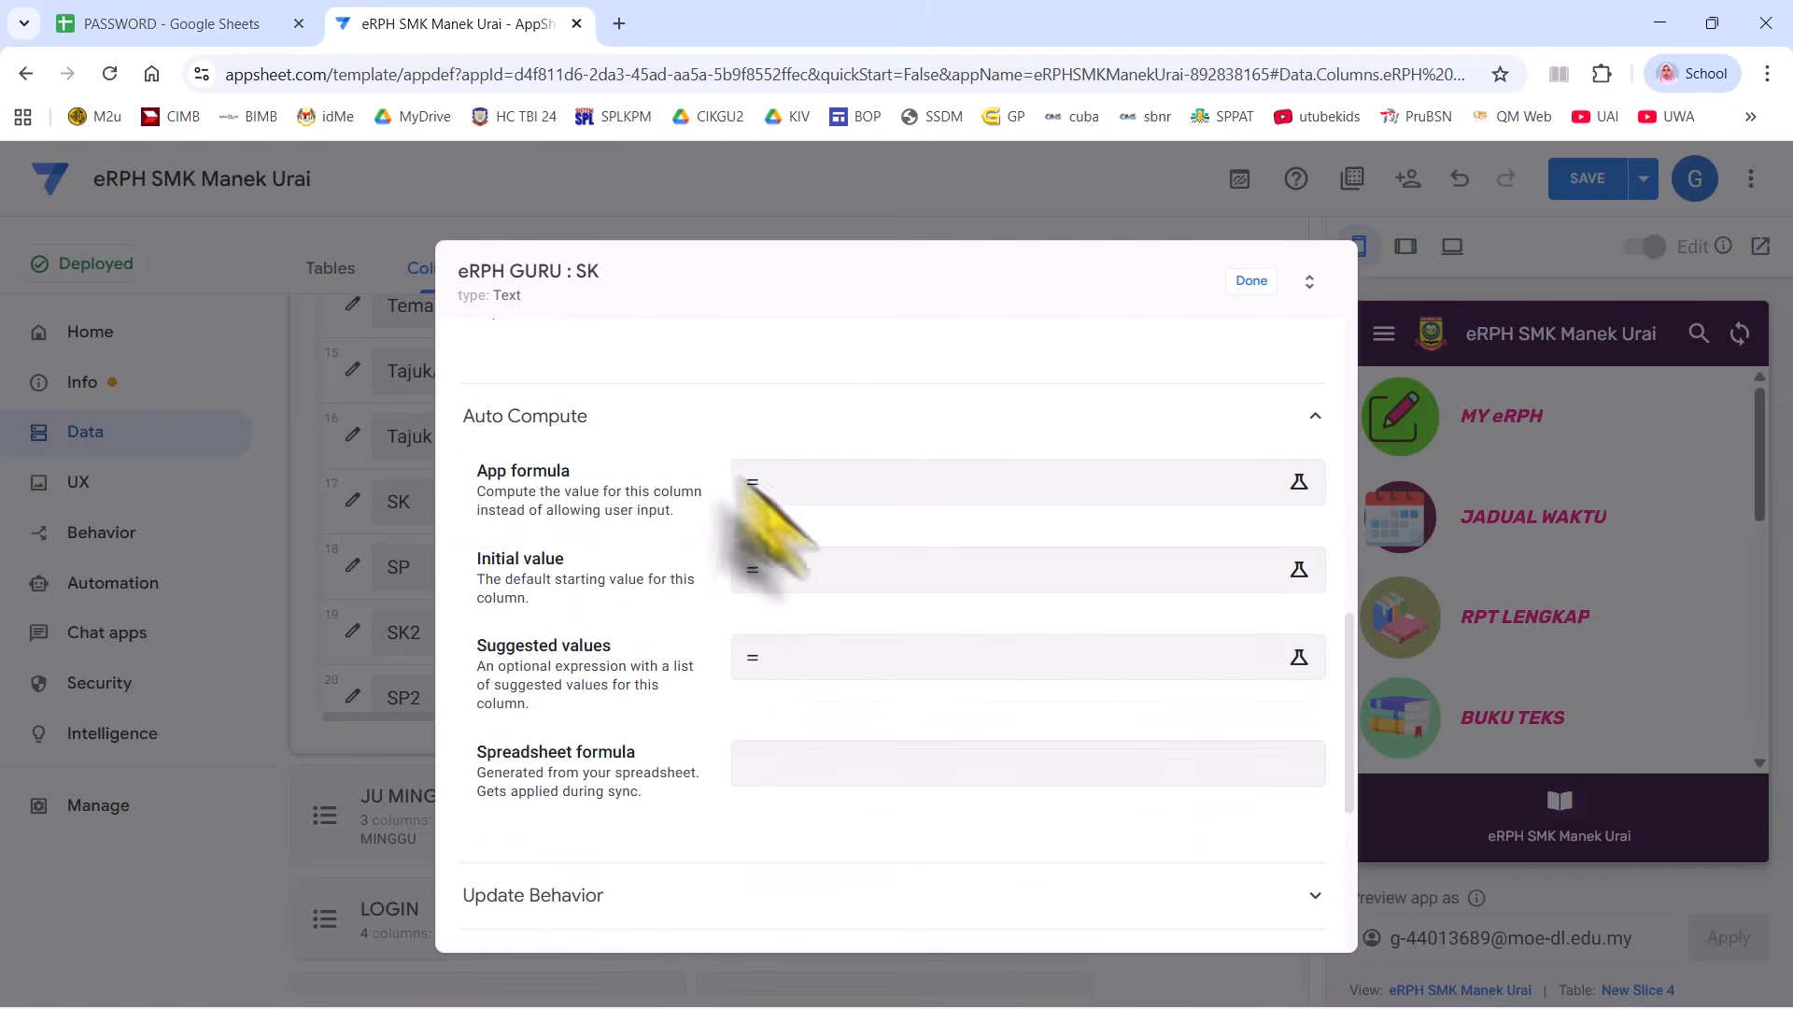
left_click(780, 646)
right_click(527, 378)
left_click(598, 629)
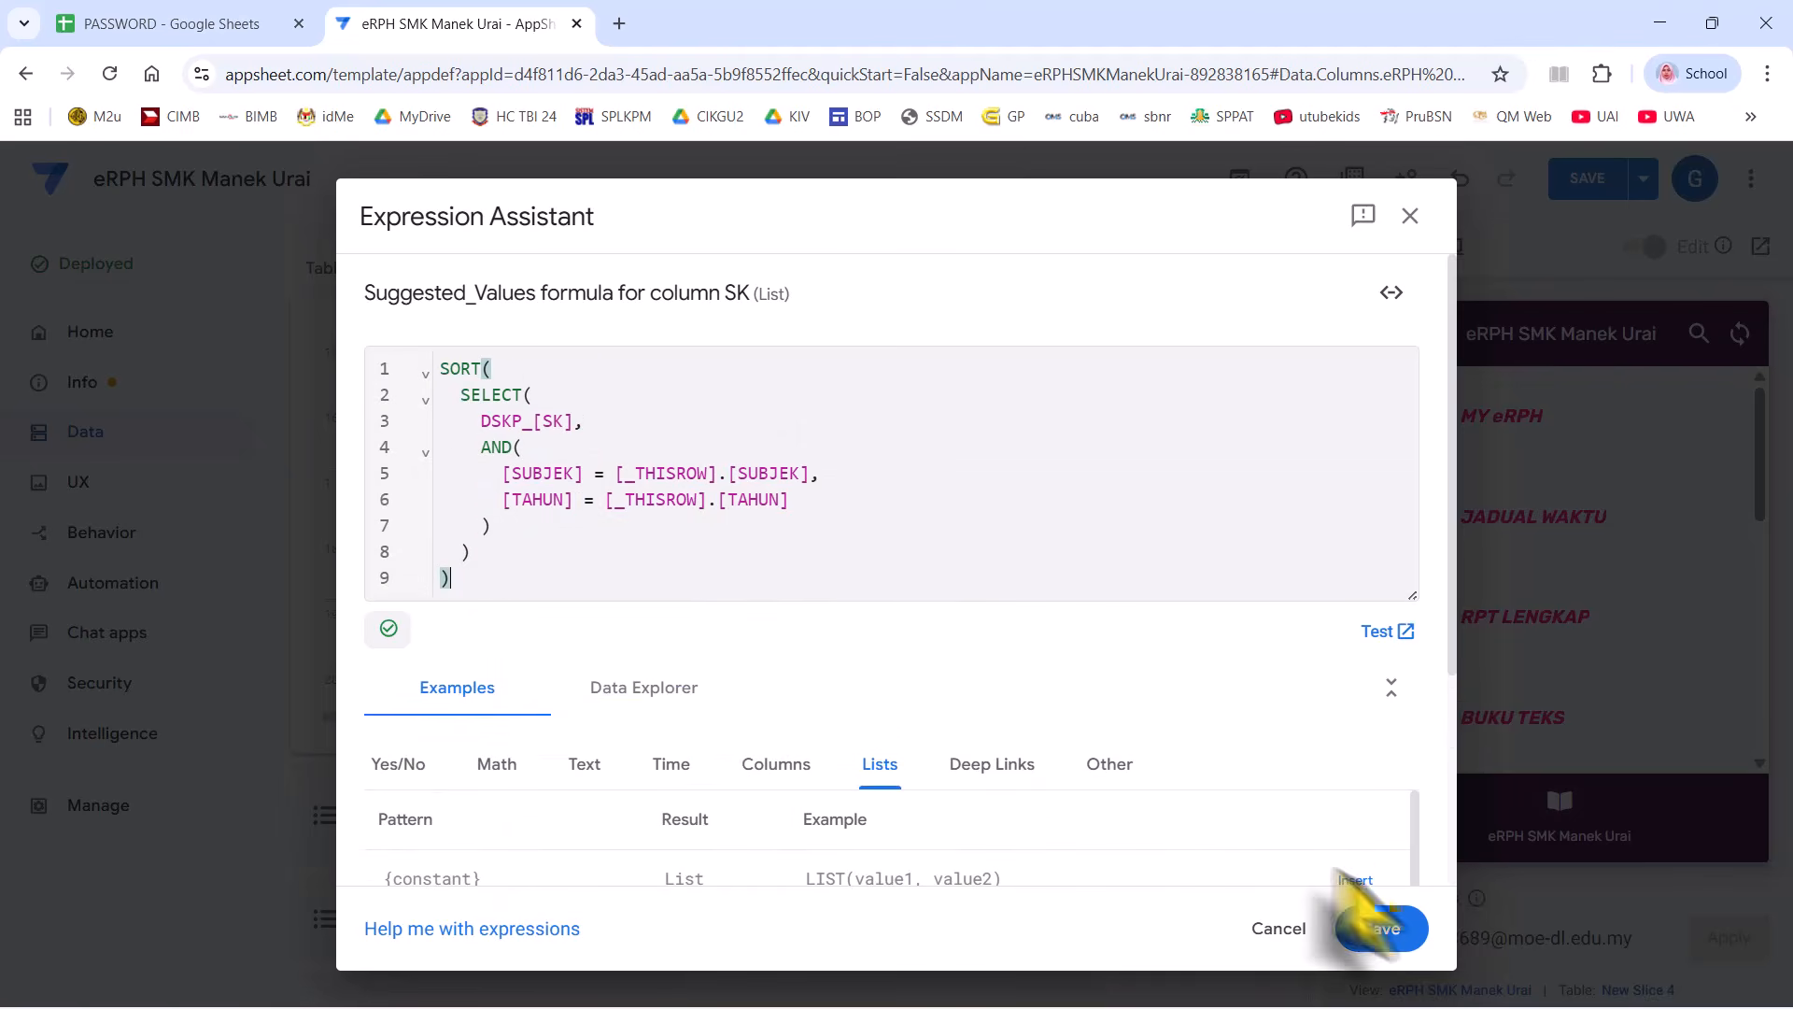
left_click(1379, 928)
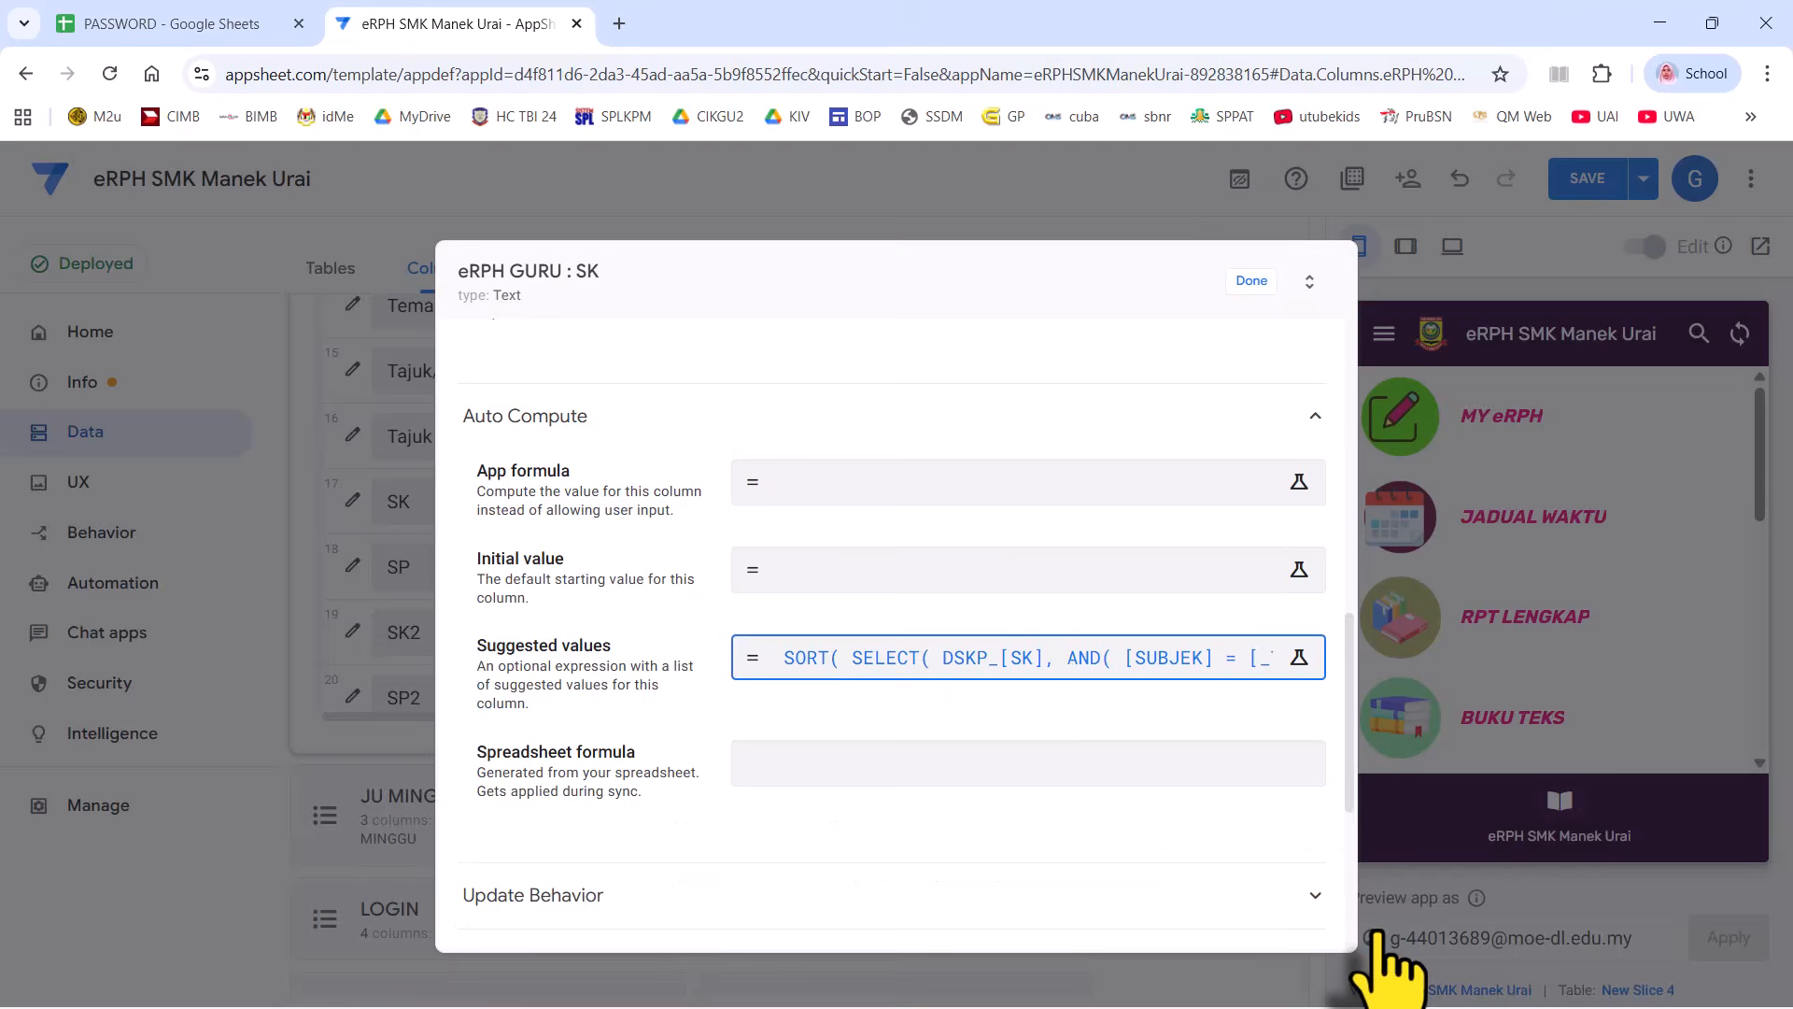
left_click(1251, 281)
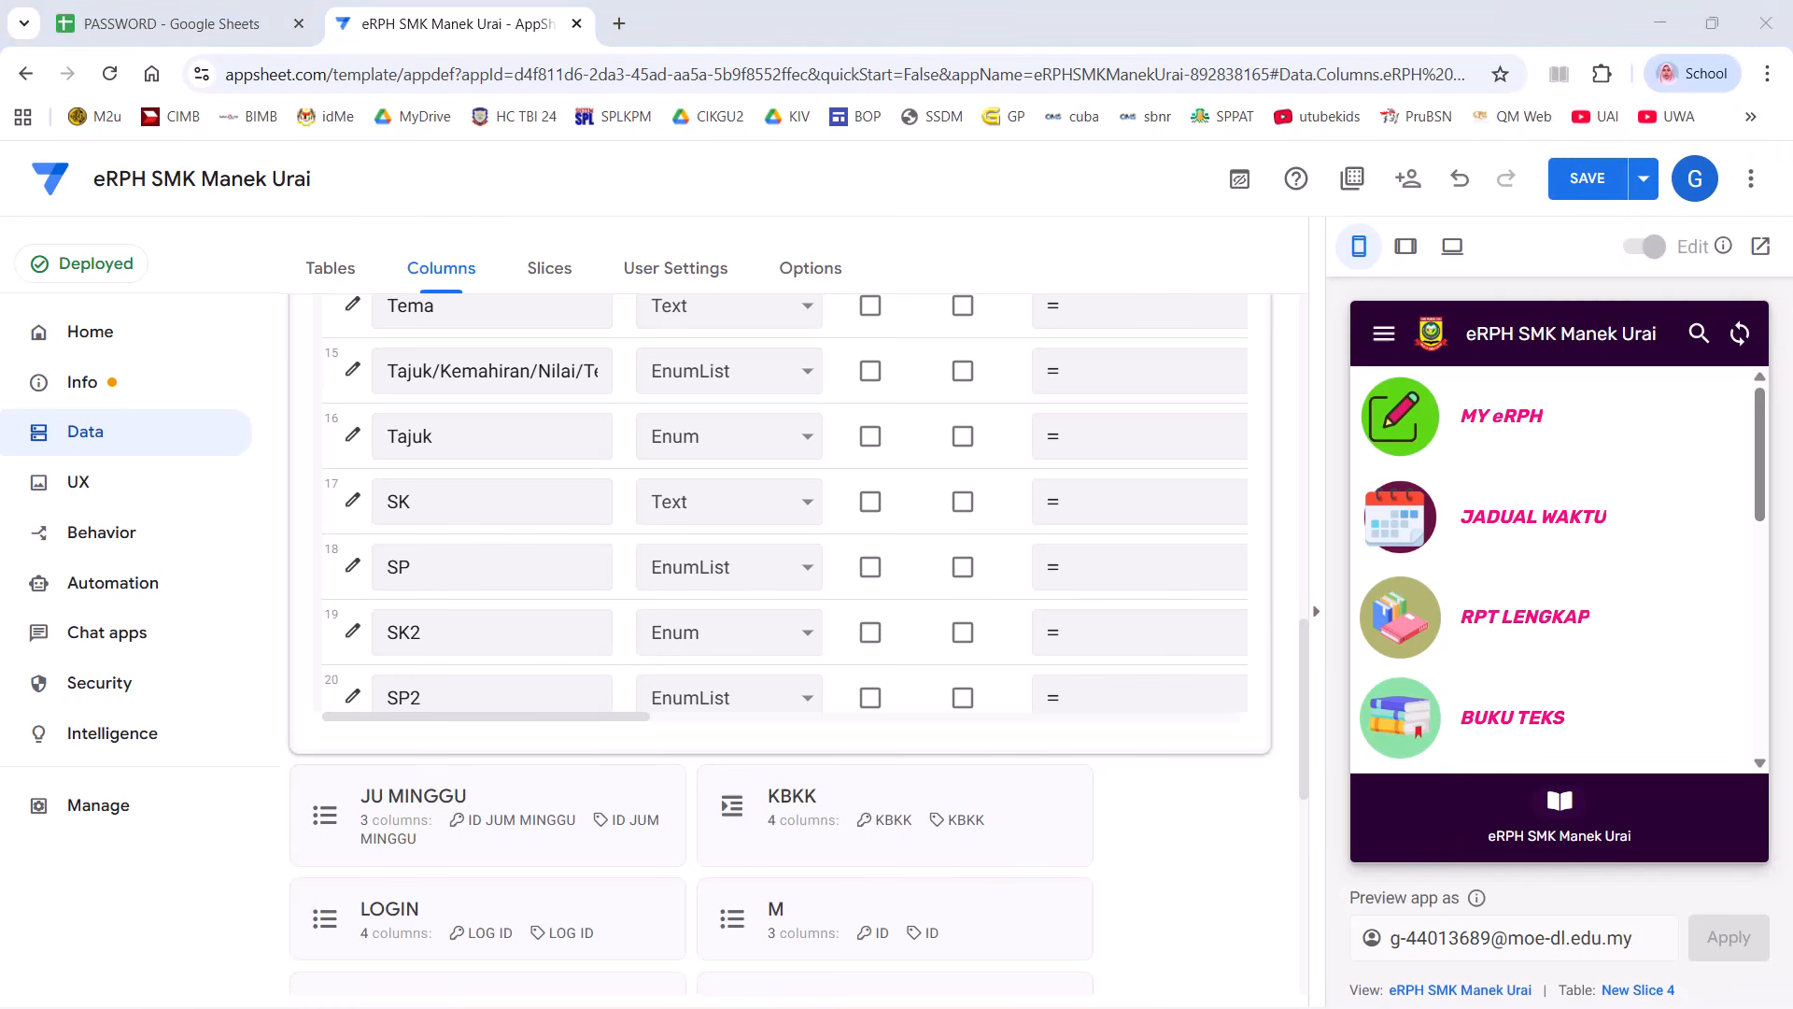
left_click_drag(1792, 234, 1028, 82)
left_click(1116, 80)
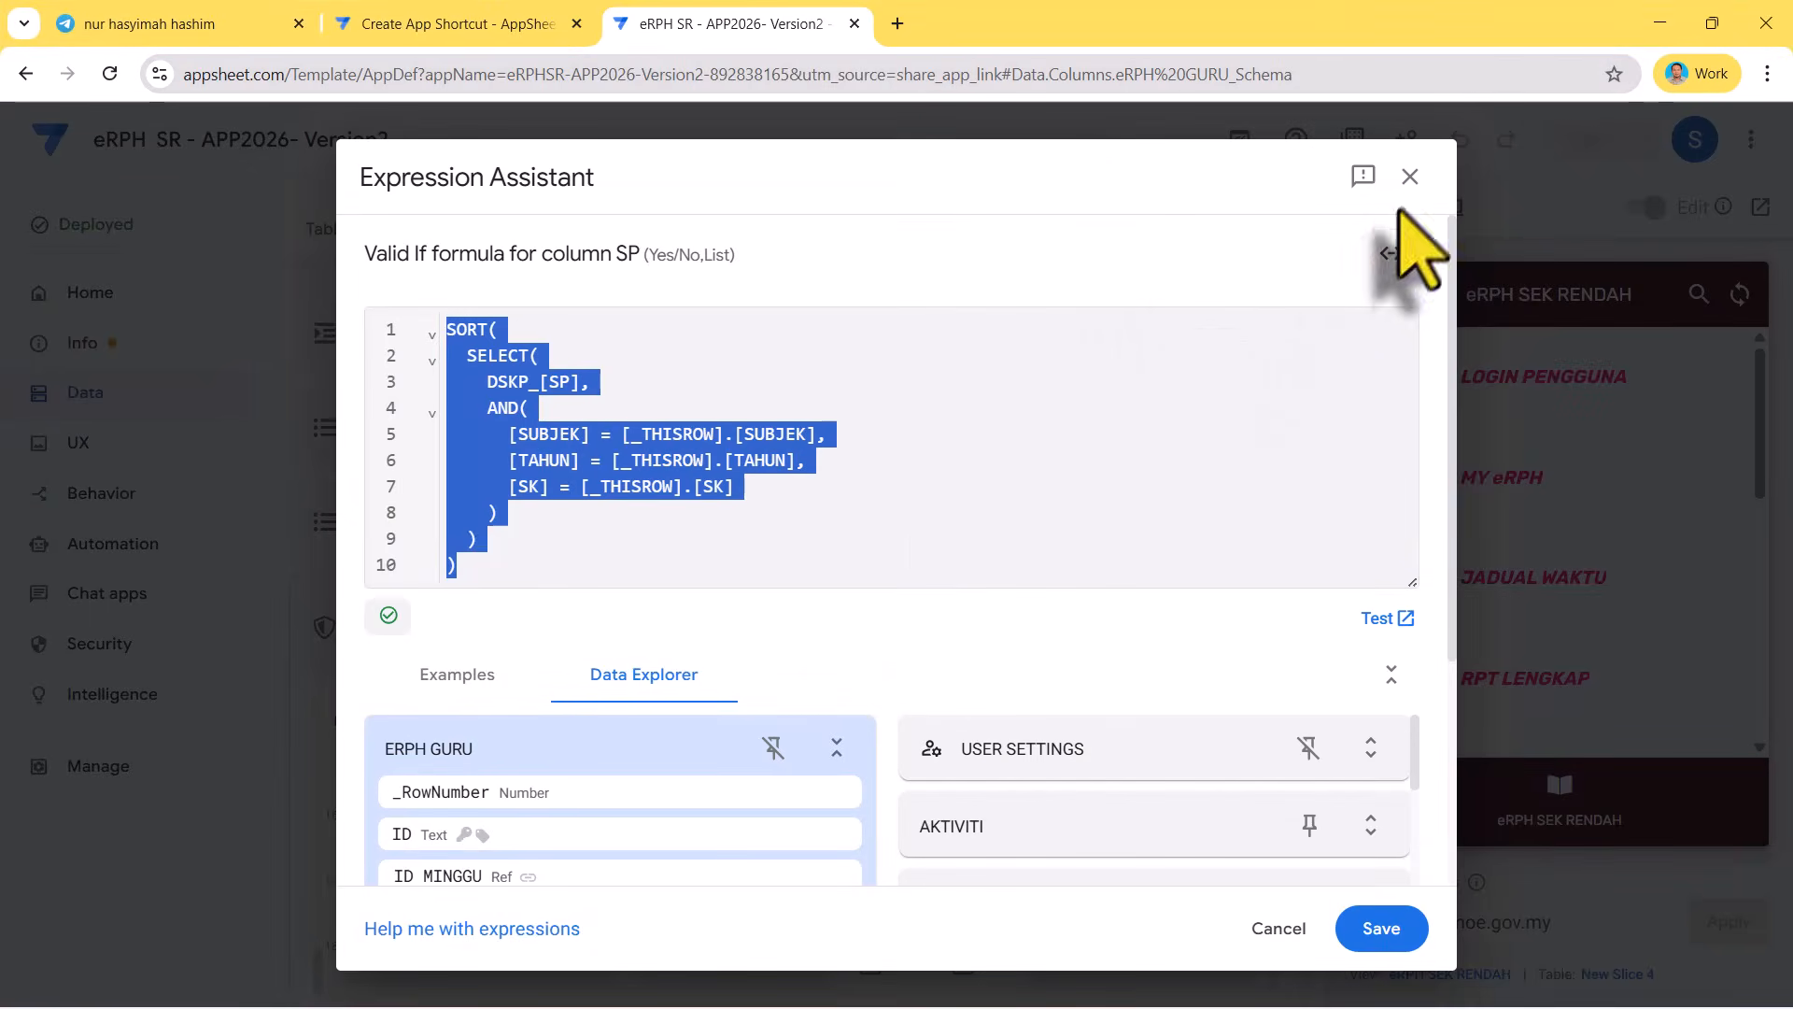
left_click(1410, 176)
left_click(1247, 241)
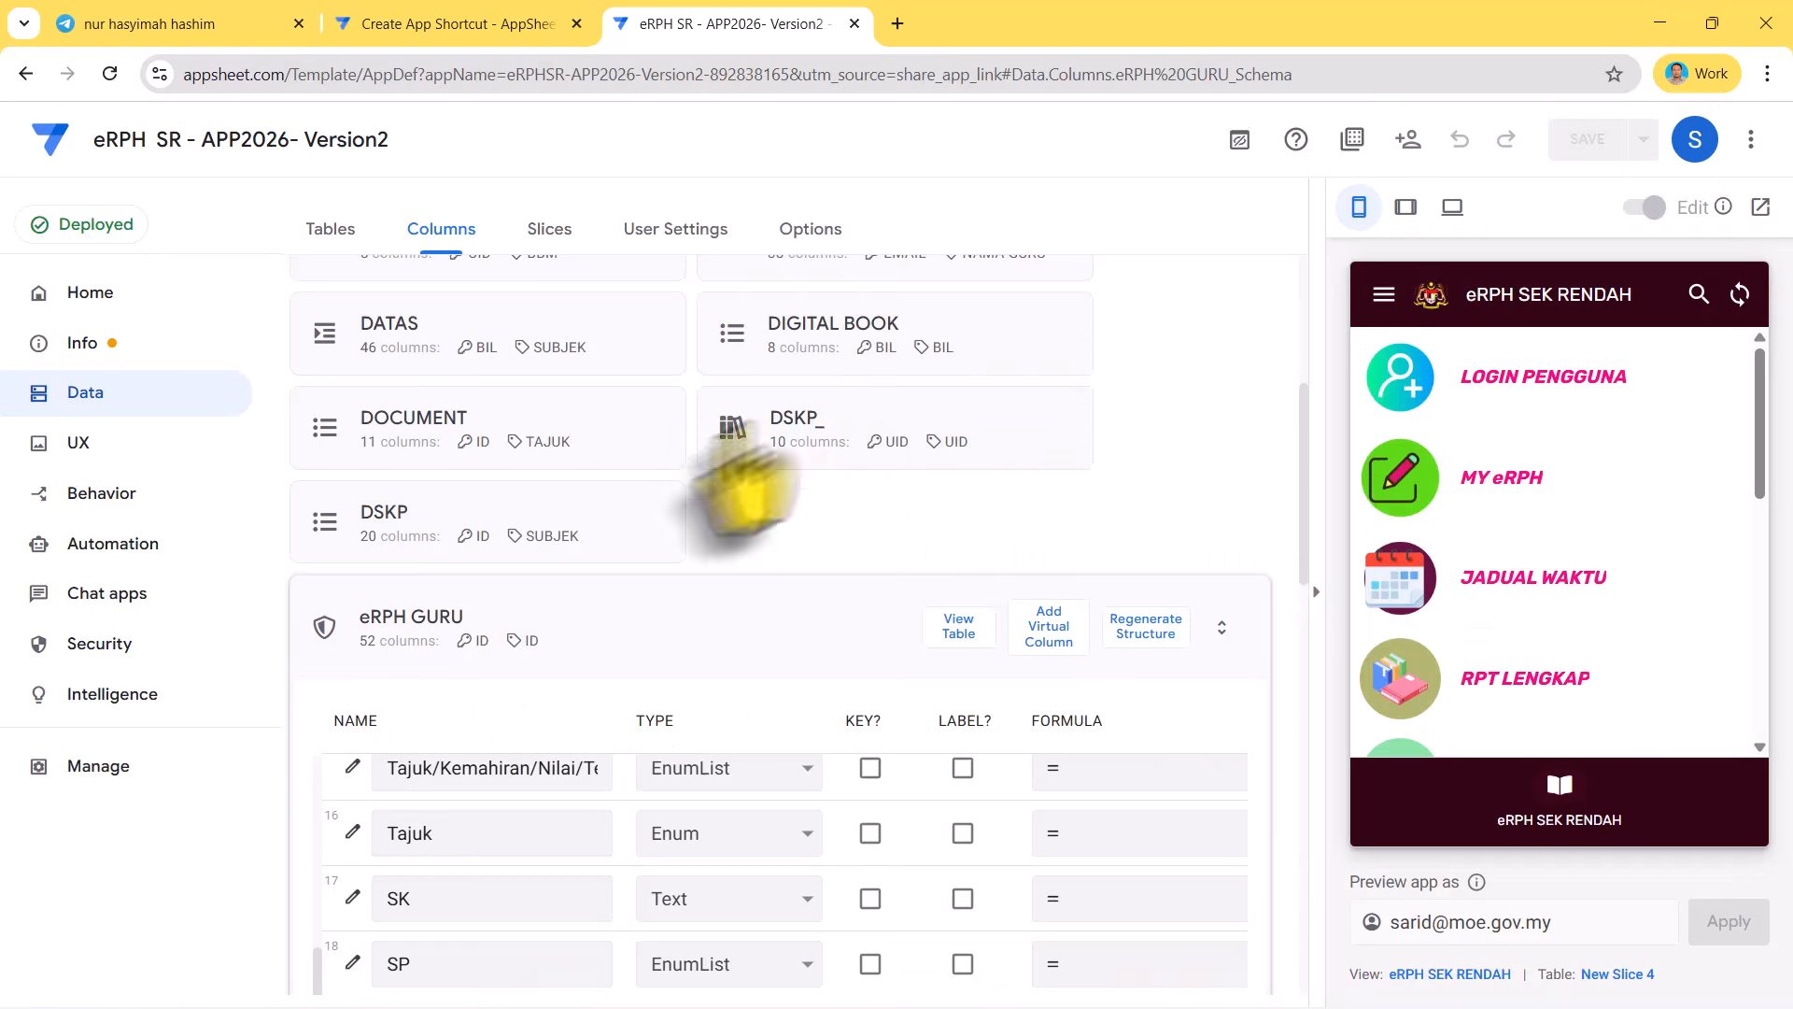
scroll(654, 523, "down", 3)
scroll(523, 528, "down", 3)
scroll(367, 629, "up", 2)
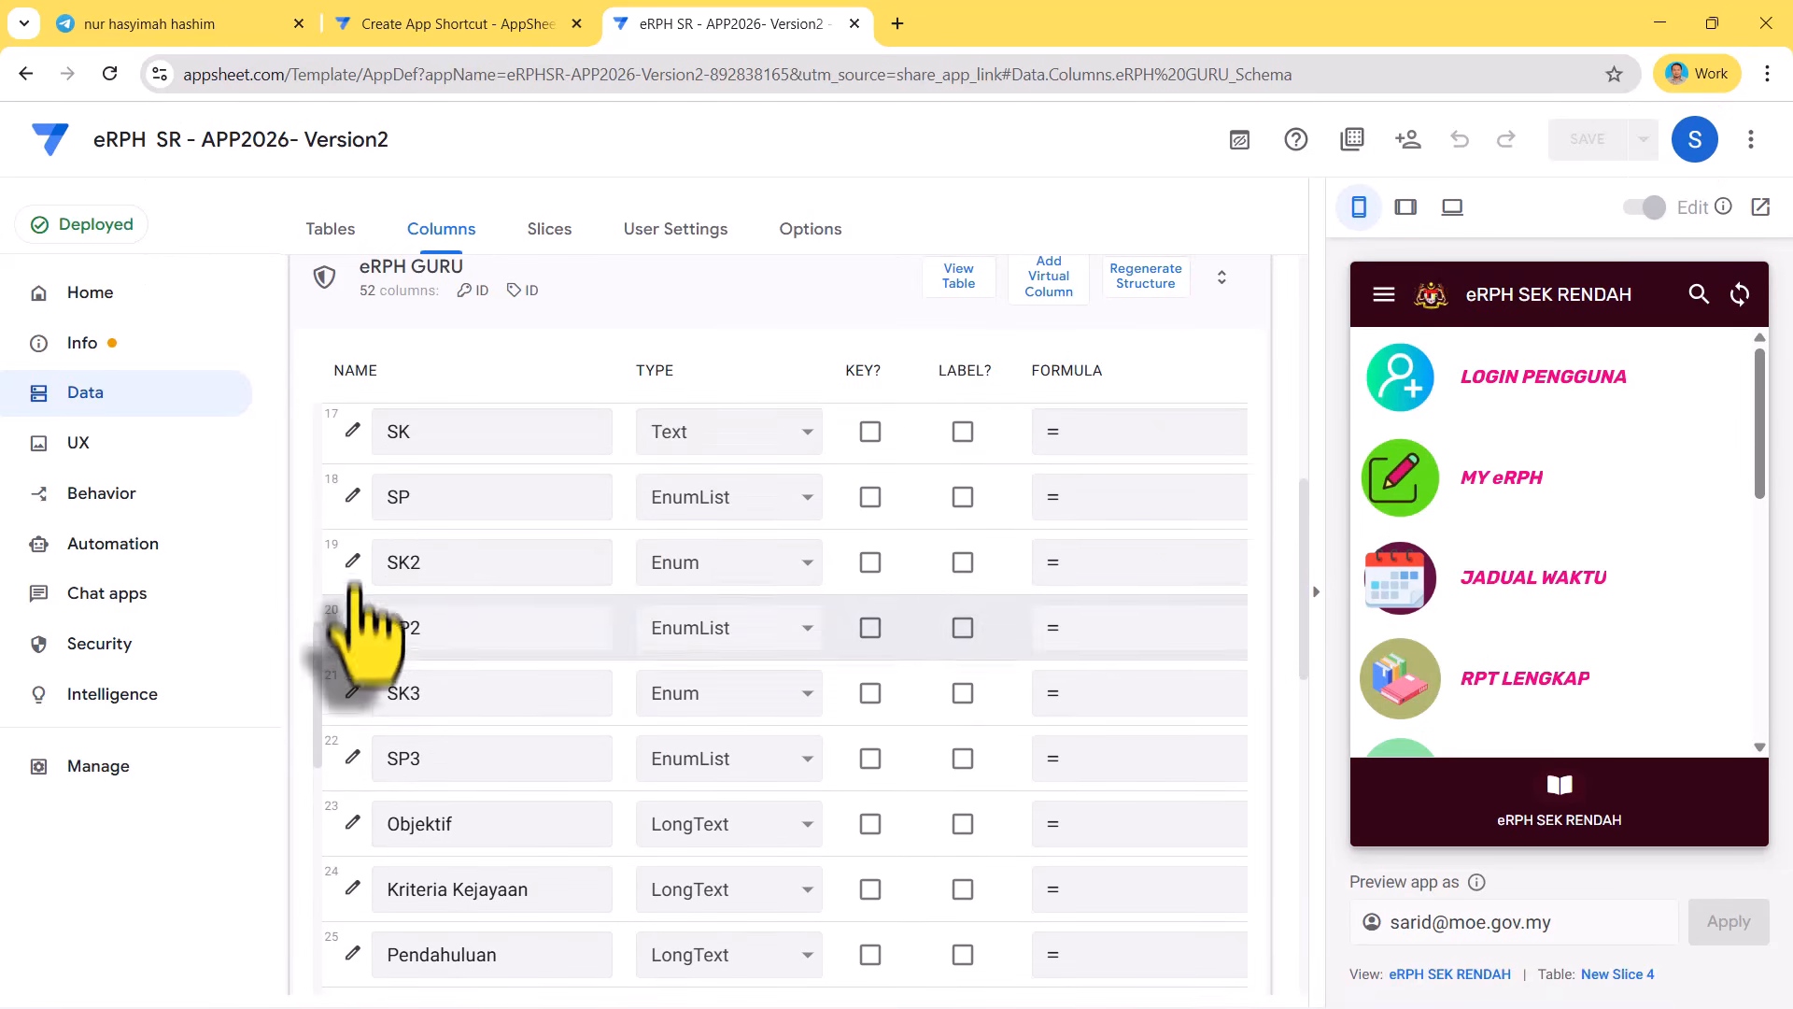
left_click(351, 500)
scroll(775, 598, "down", 6)
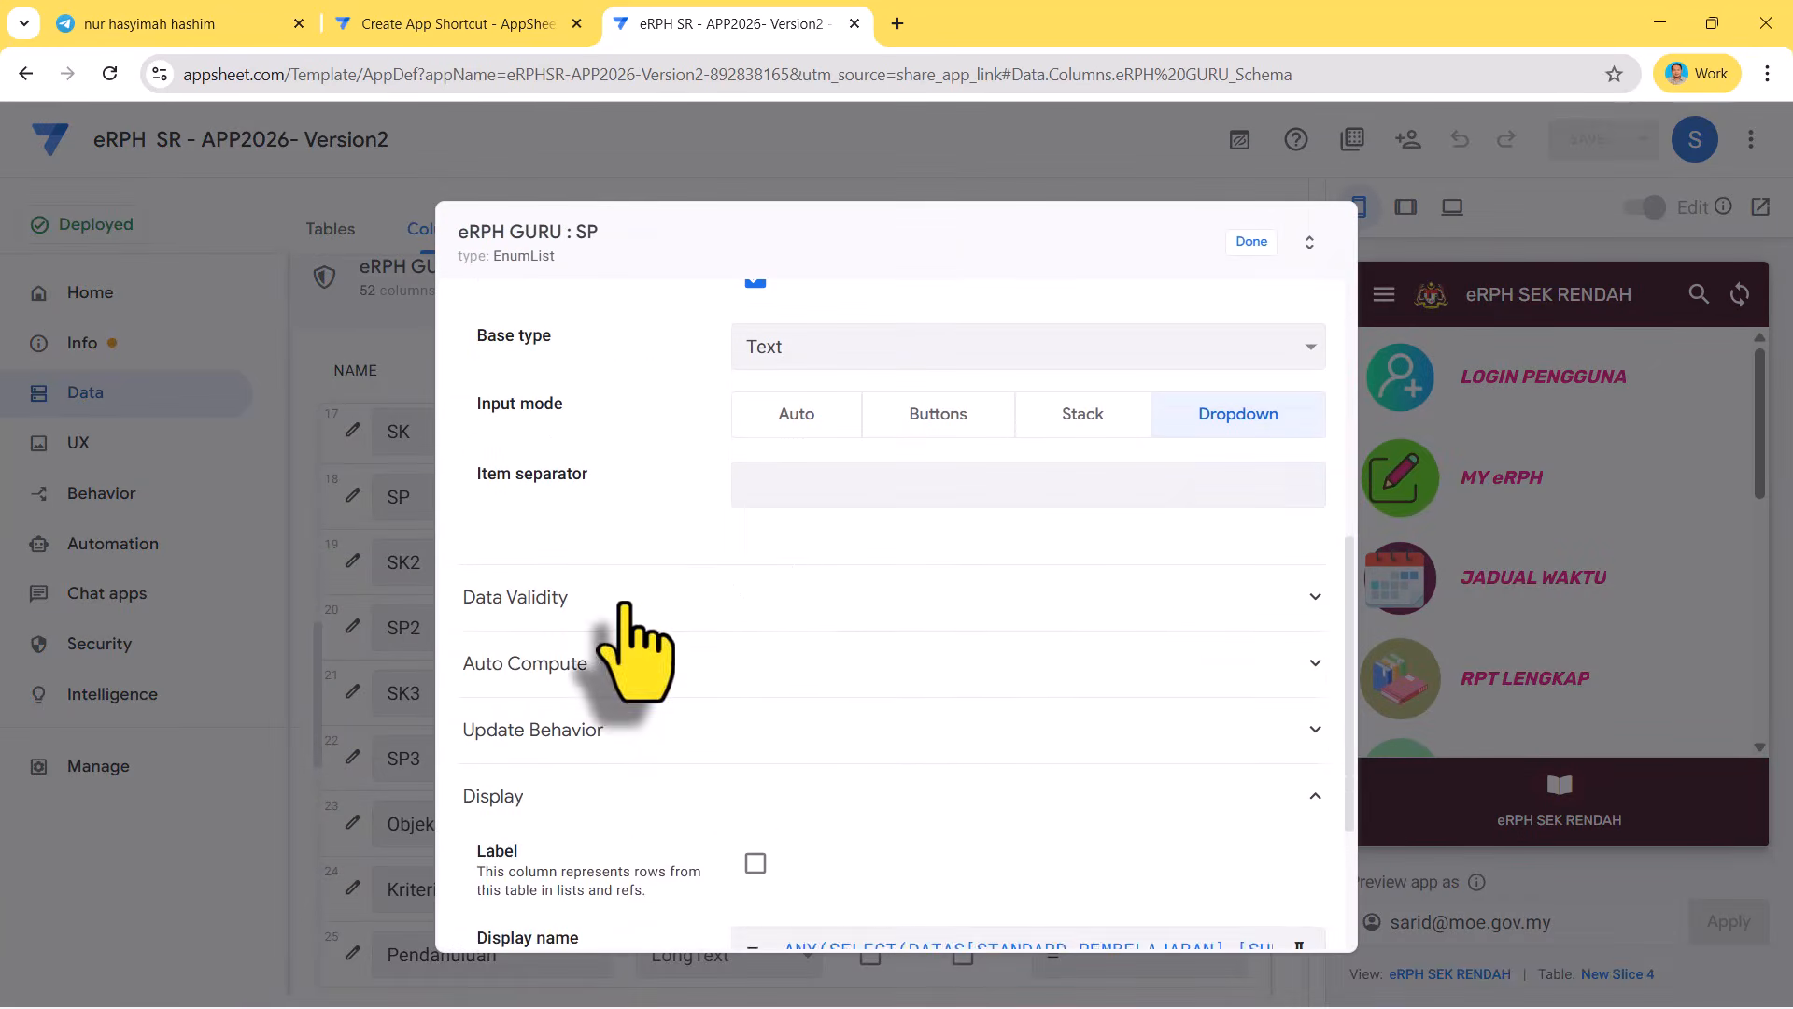
left_click(621, 602)
left_click(861, 661)
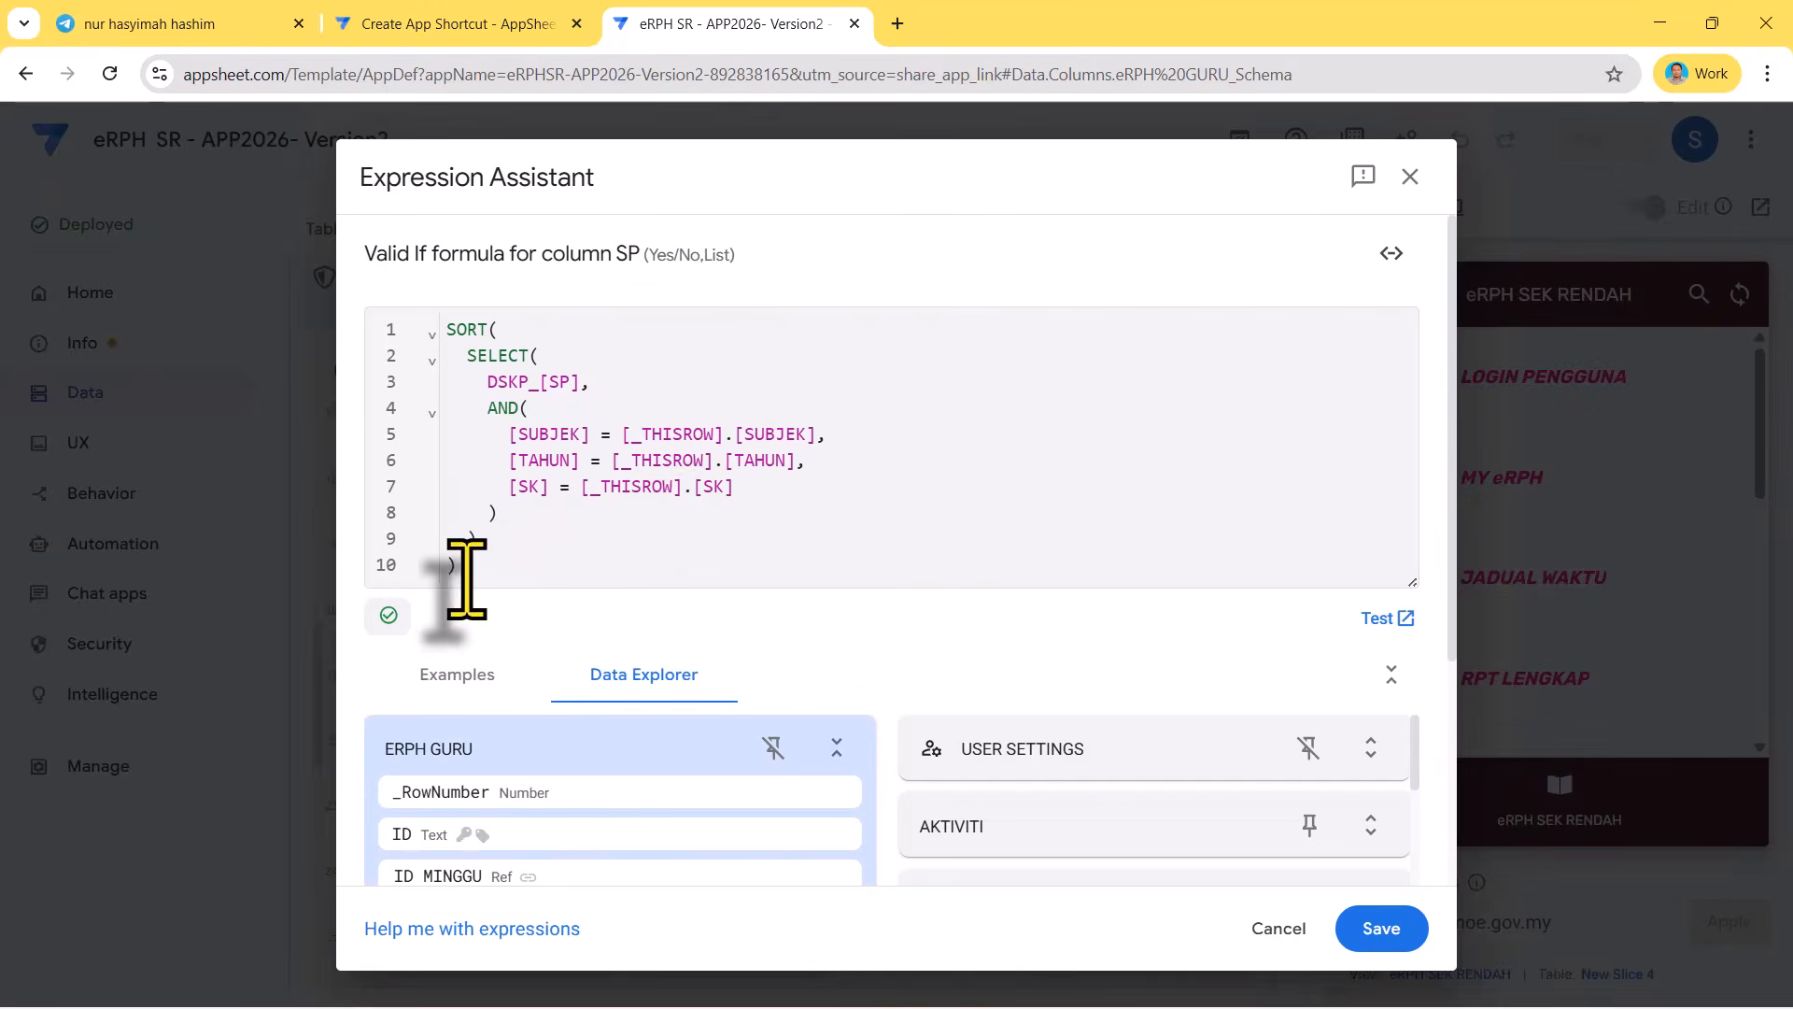
left_click_drag(460, 579, 411, 289)
right_click(549, 383)
left_click(618, 530)
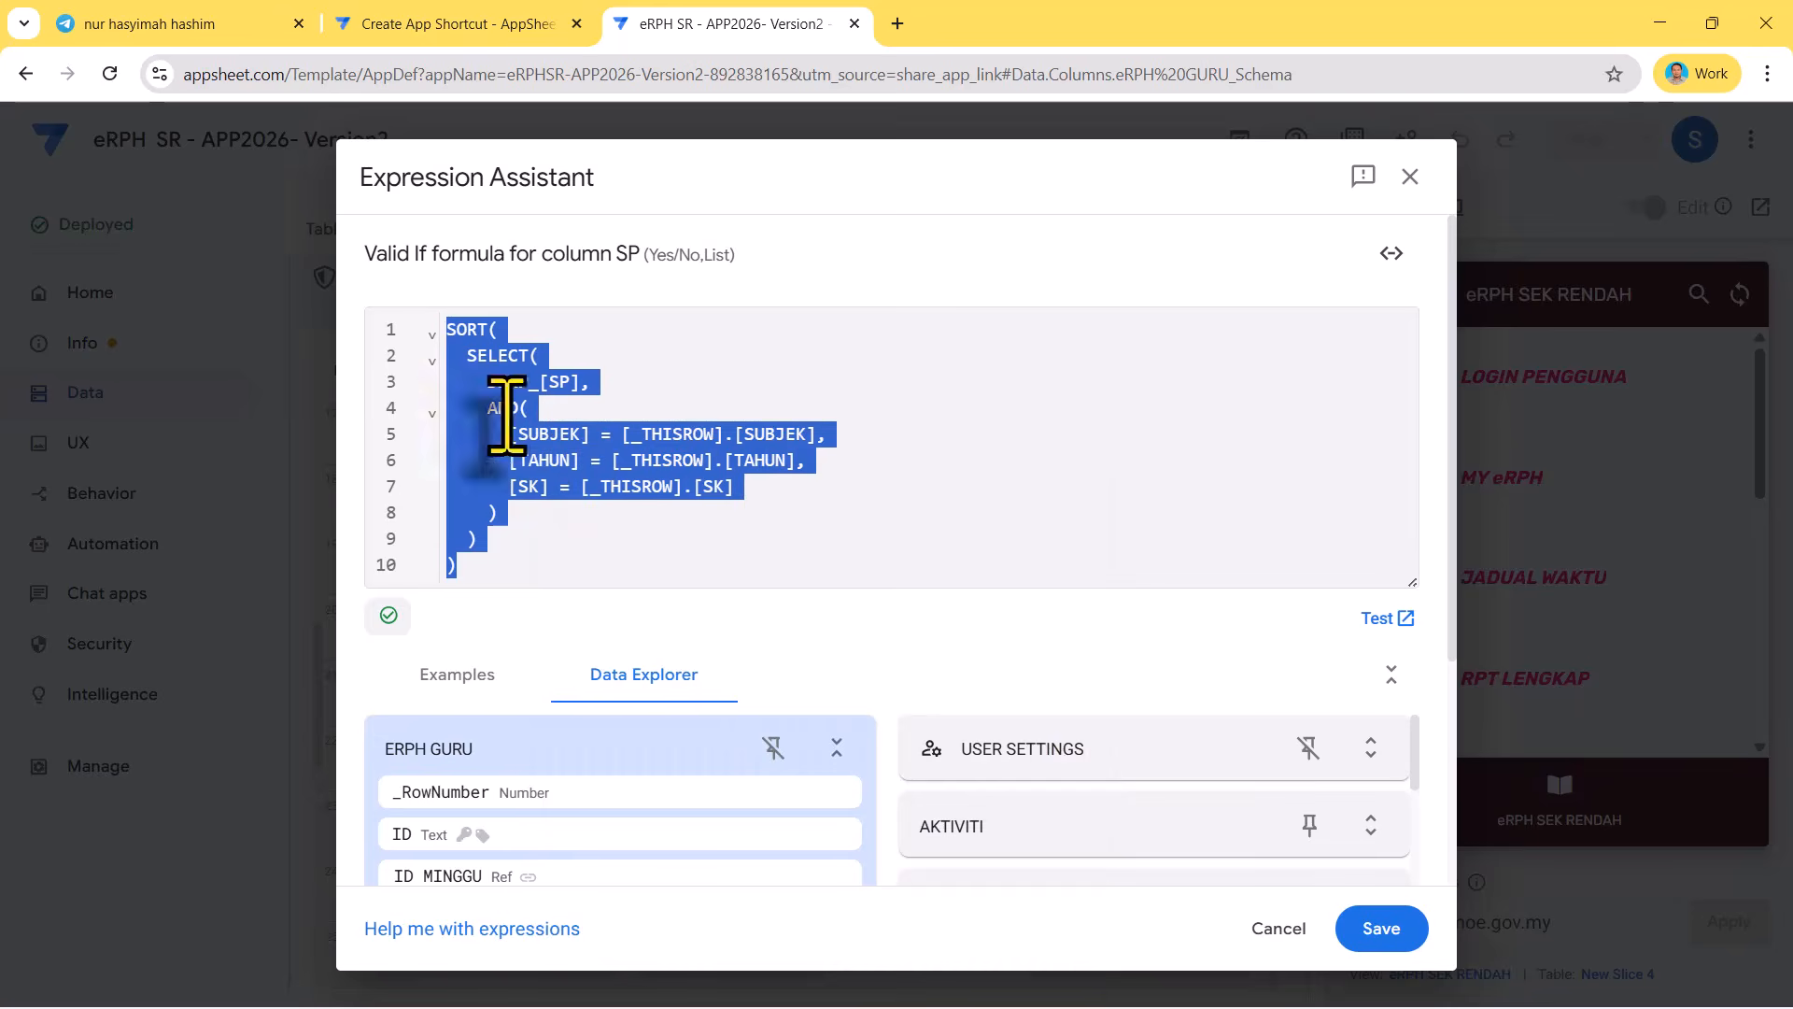
left_click(1279, 927)
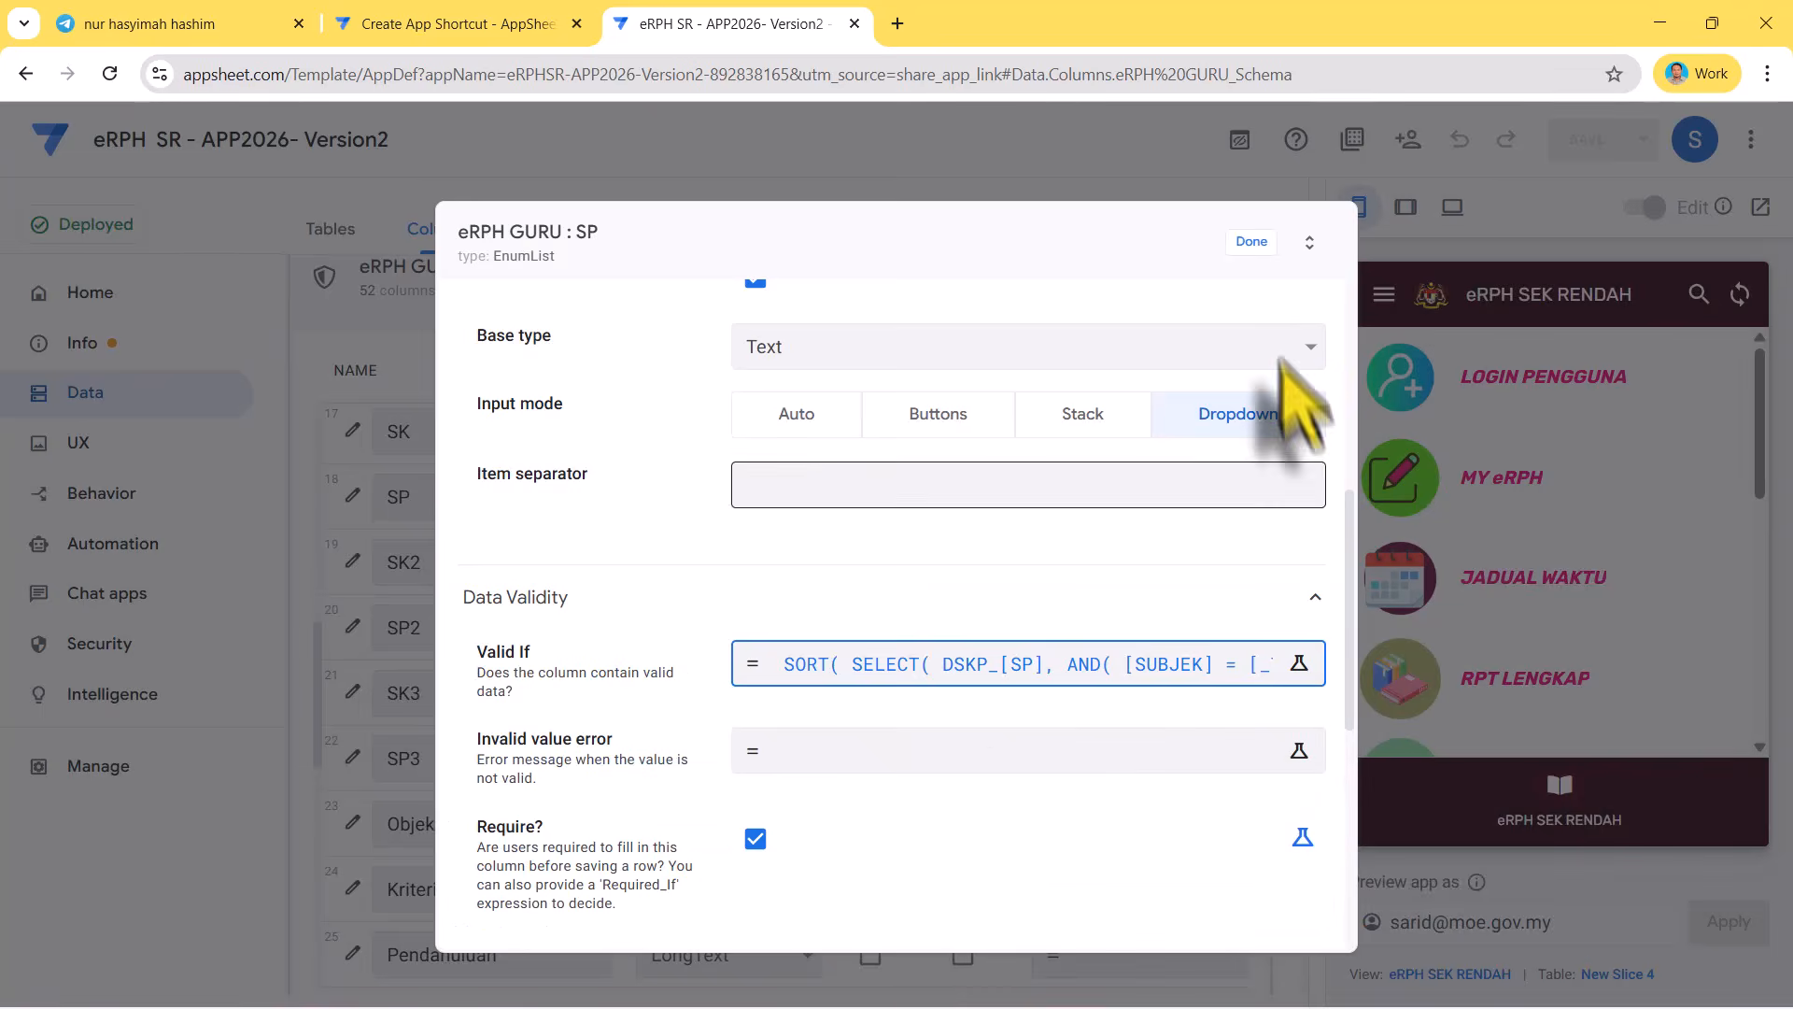
left_click(1245, 244)
scroll(579, 616, "down", 2)
scroll(579, 617, "up", 2)
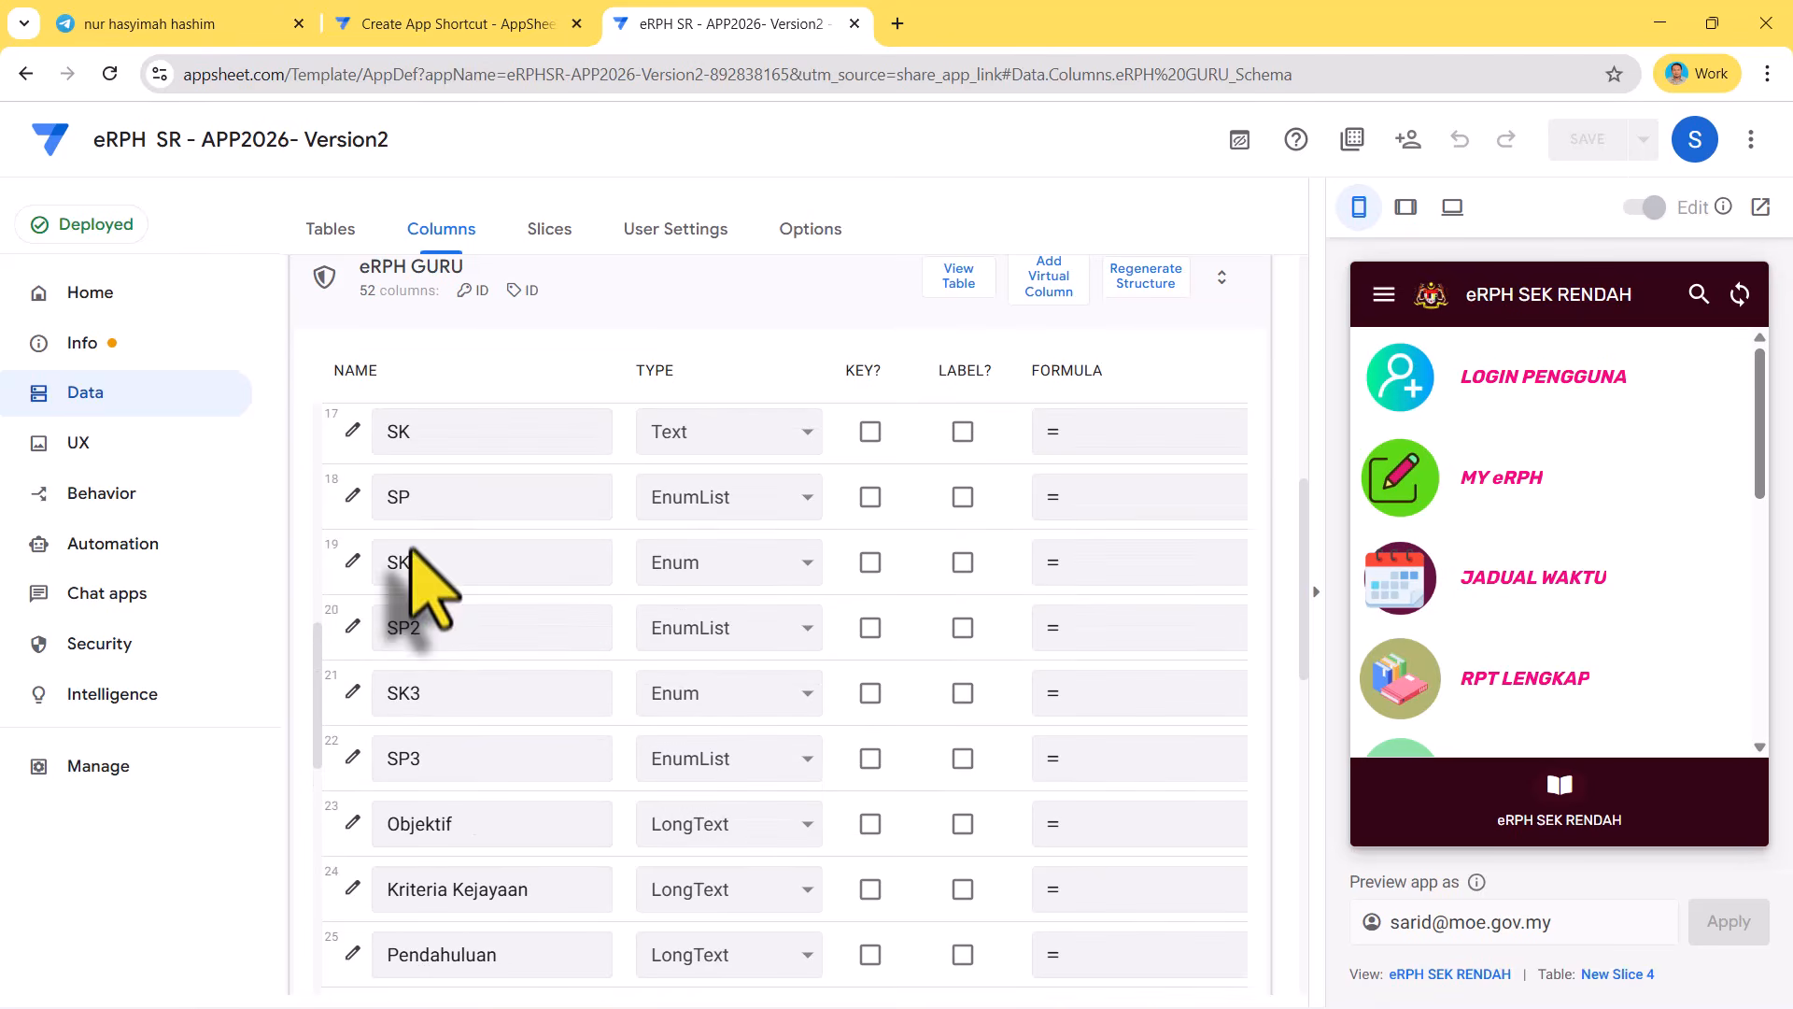
left_click(355, 498)
scroll(654, 654, "down", 3)
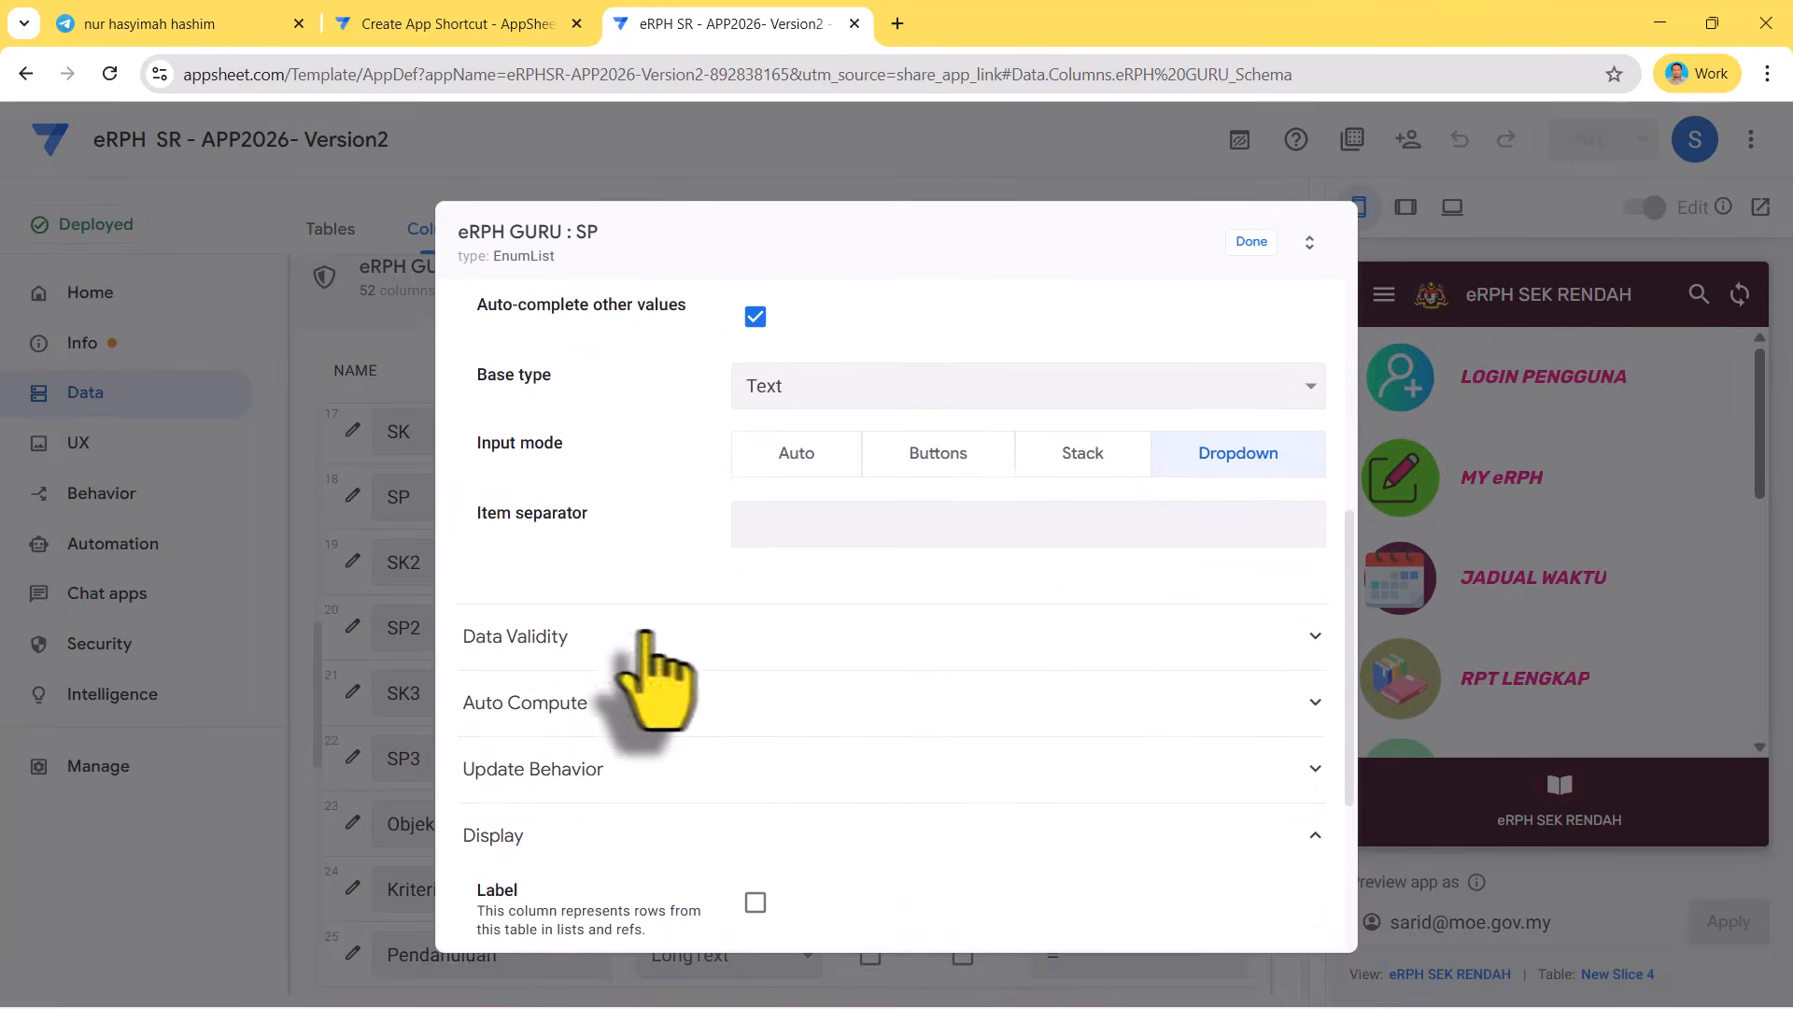
left_click(565, 665)
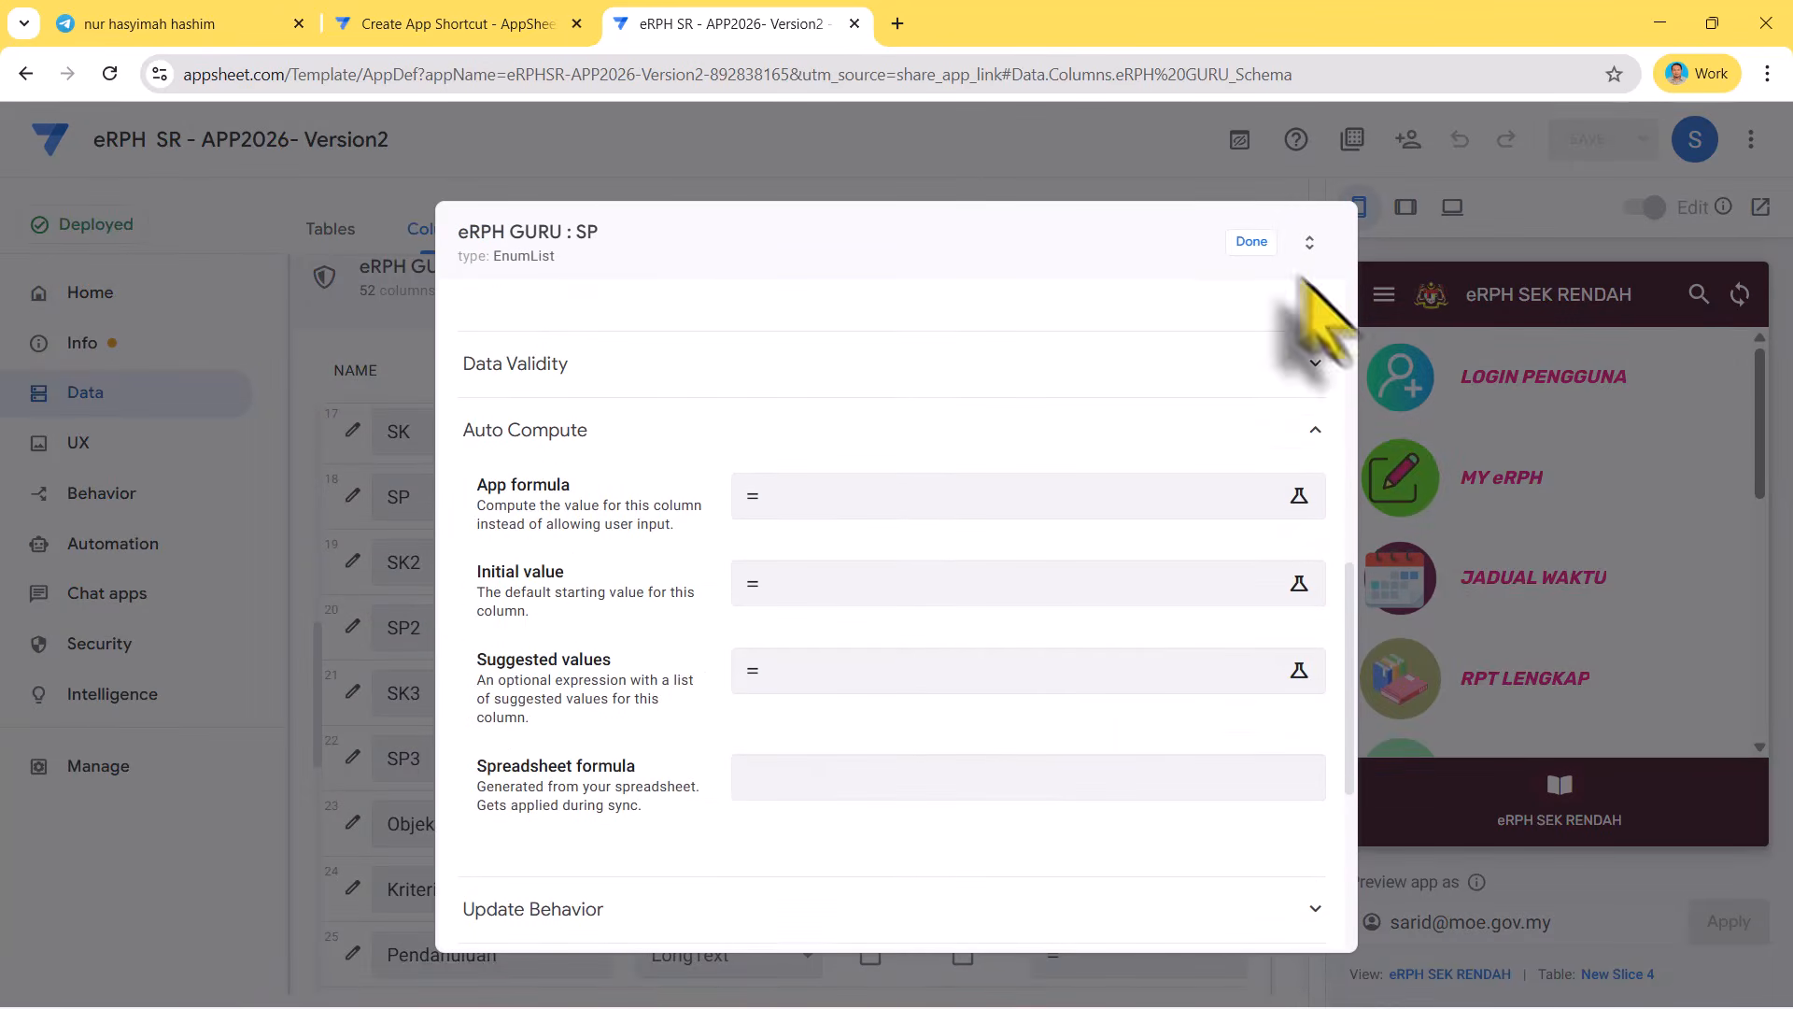
left_click(1252, 241)
left_click(1659, 22)
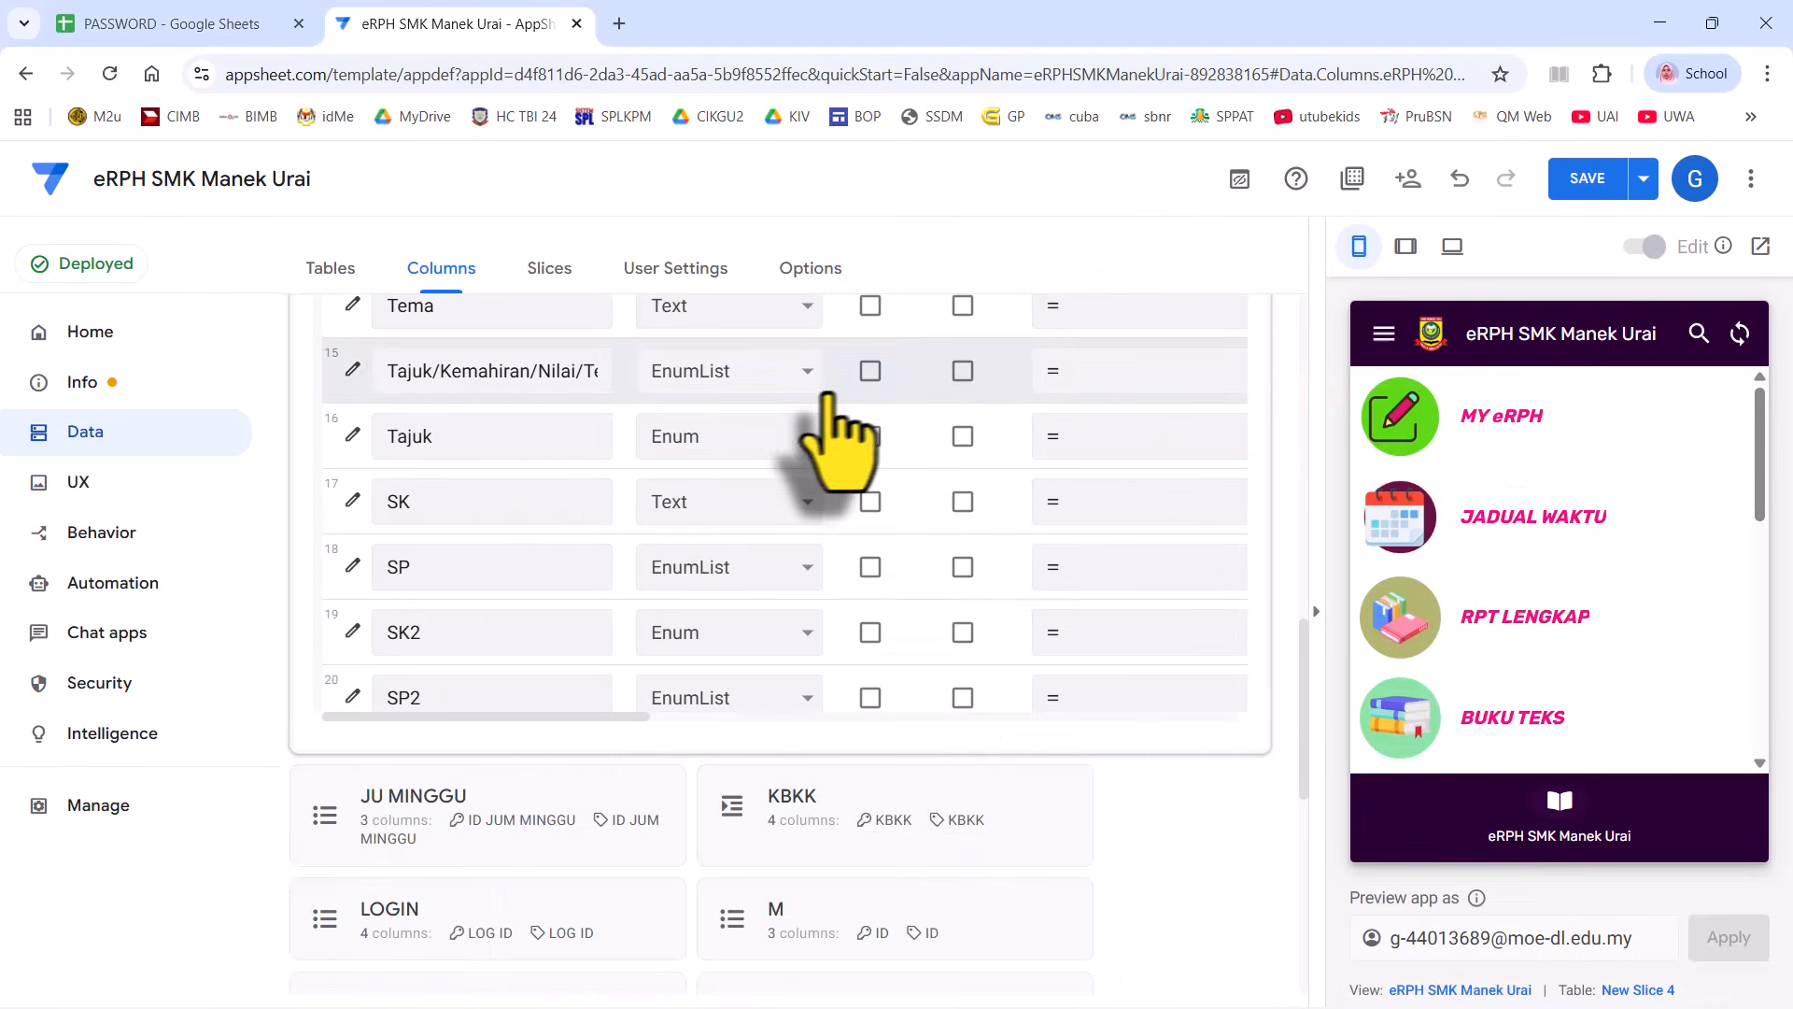
- Replace the SP column's Valid If with the pasted filtered DSKP_ formula and save
left_click(352, 566)
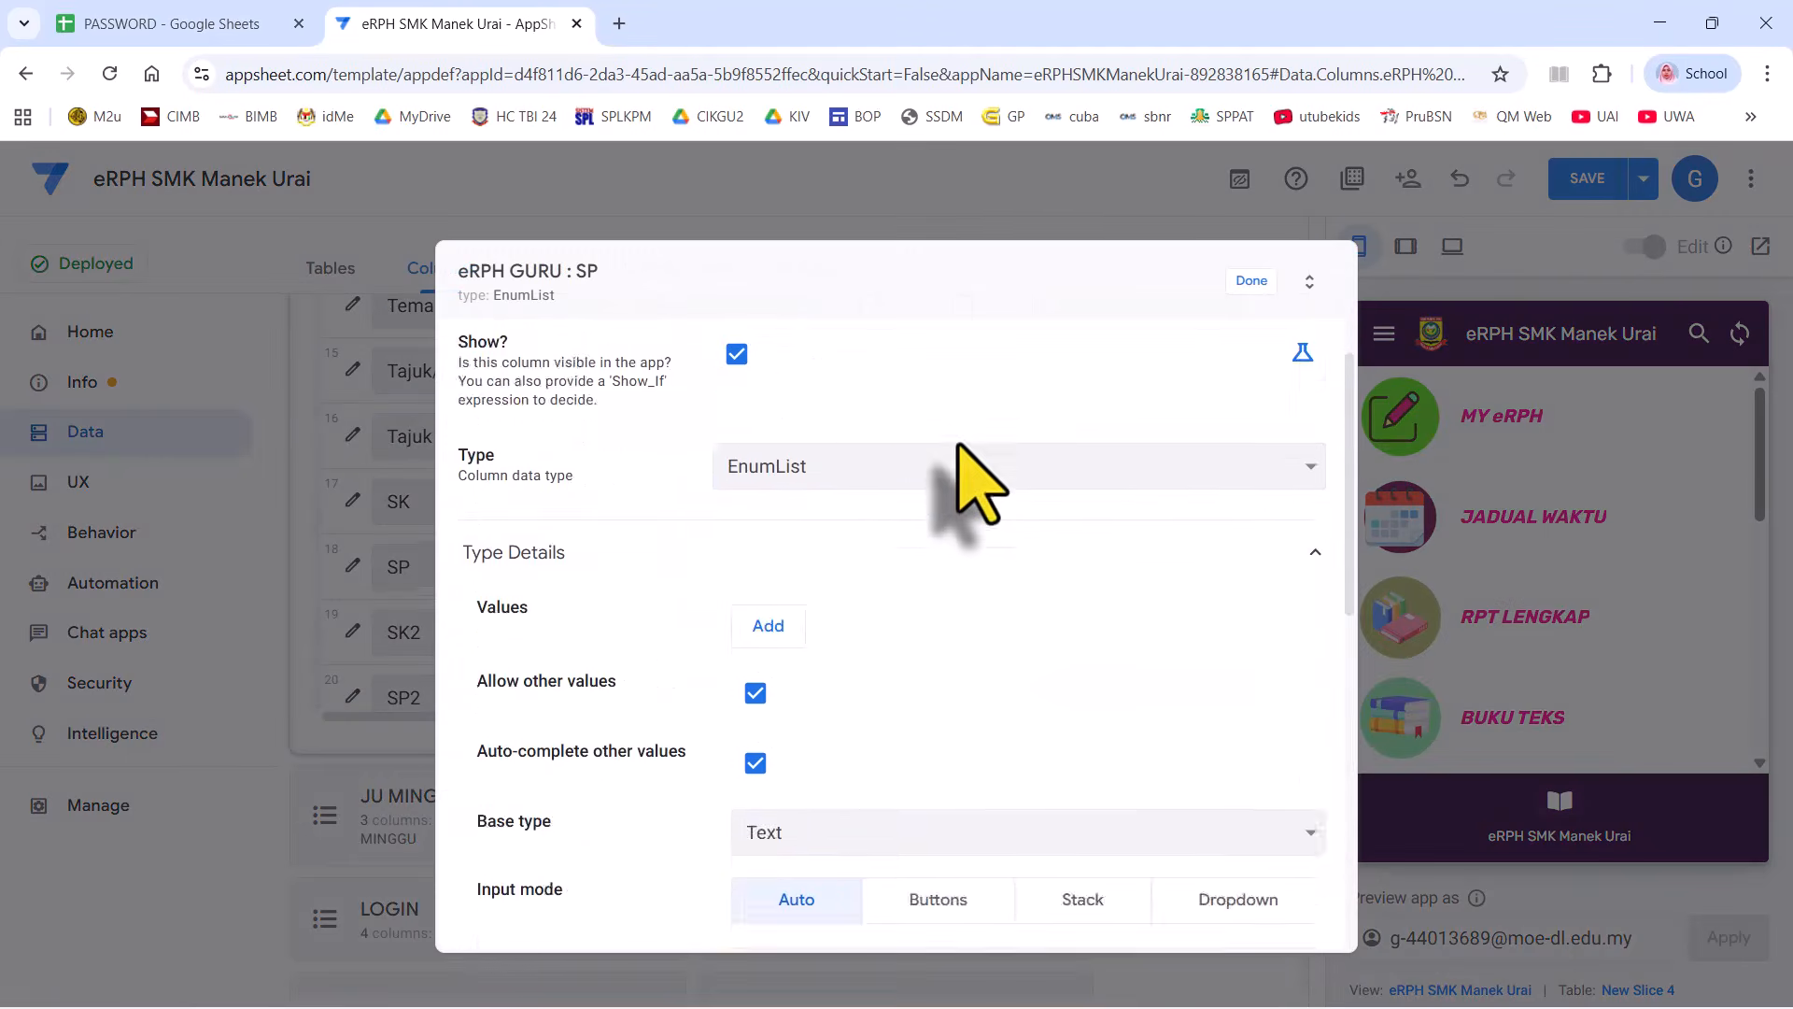
scroll(961, 480, "down", 10)
left_click(628, 520)
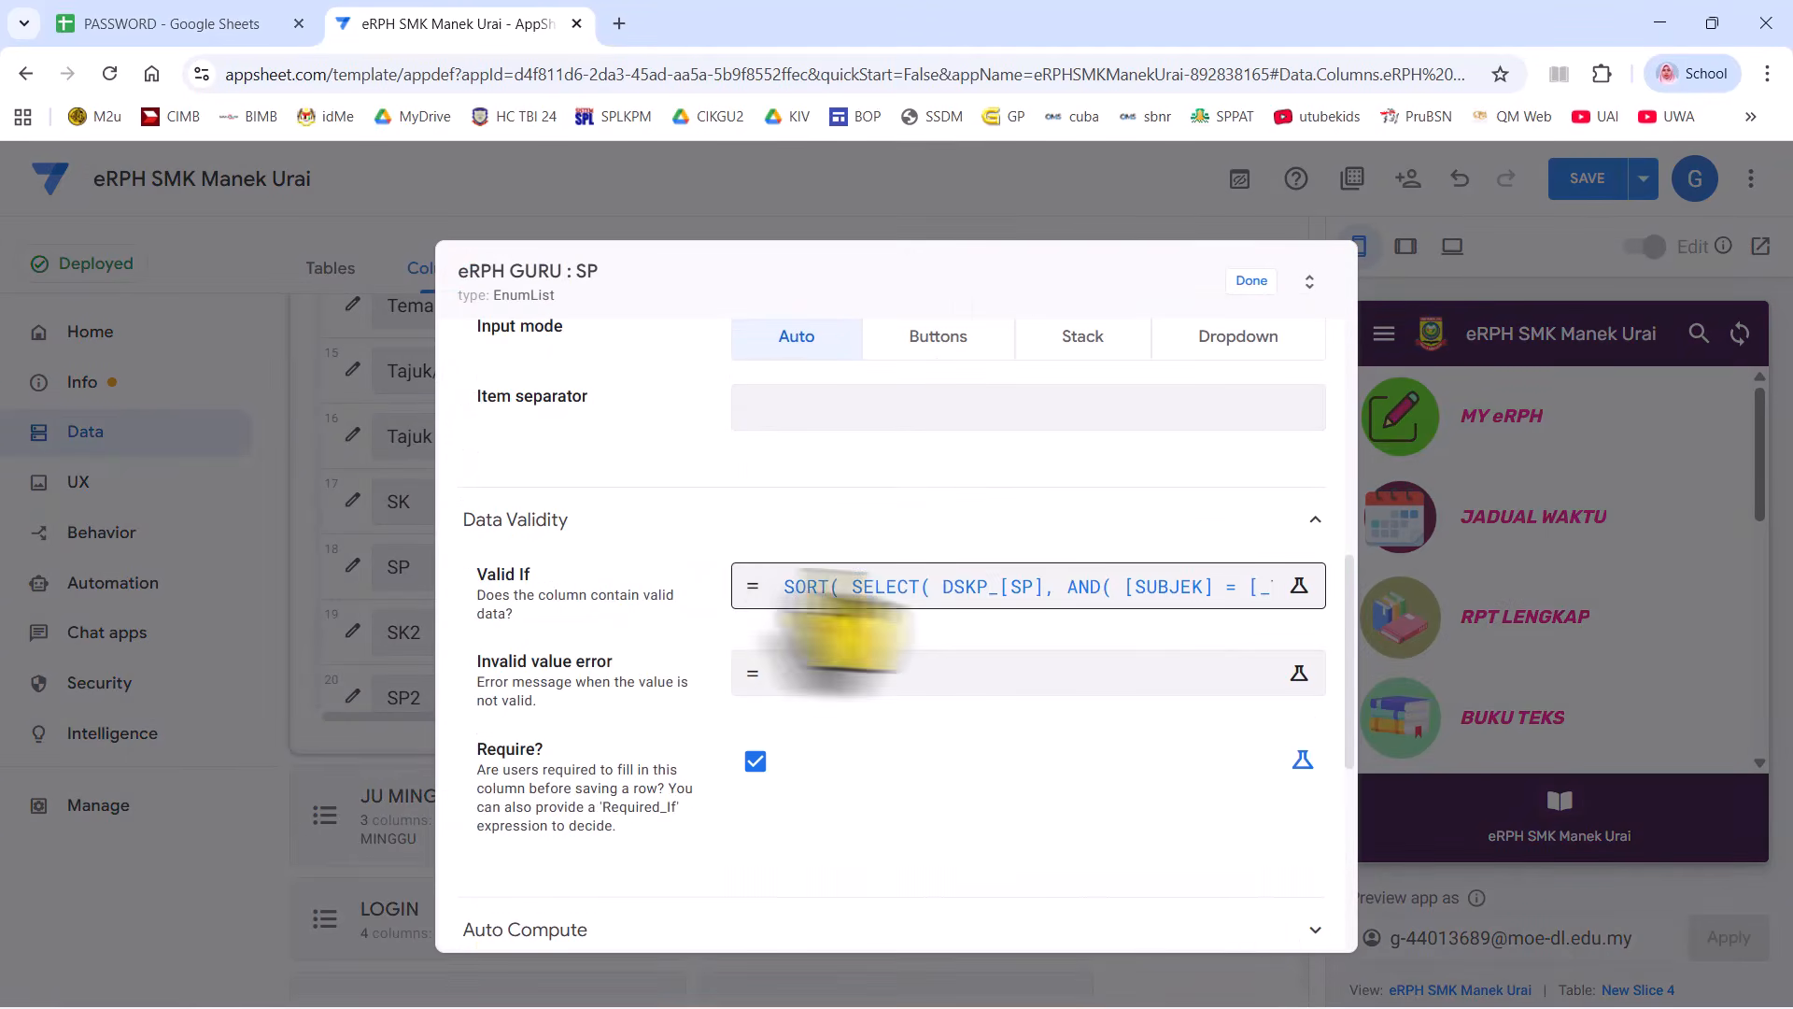
left_click(831, 579)
key("ctrl+a")
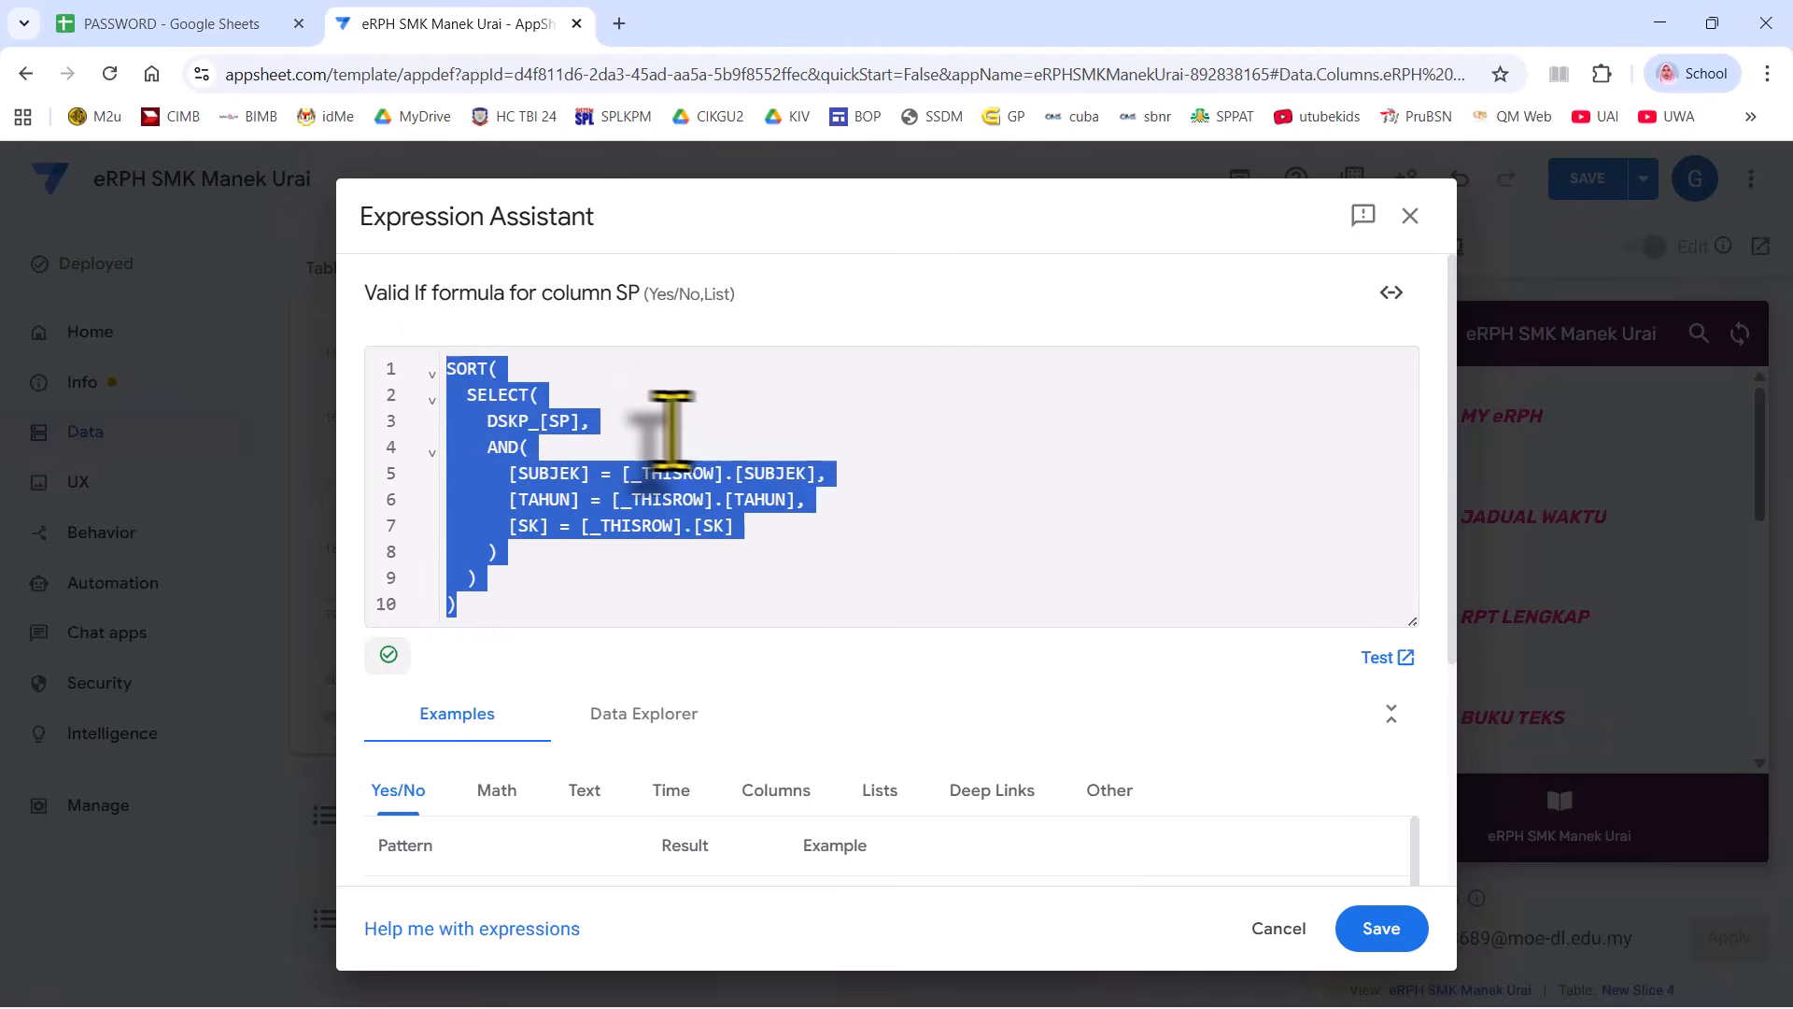
right_click(681, 424)
left_click(788, 558)
left_click(737, 616)
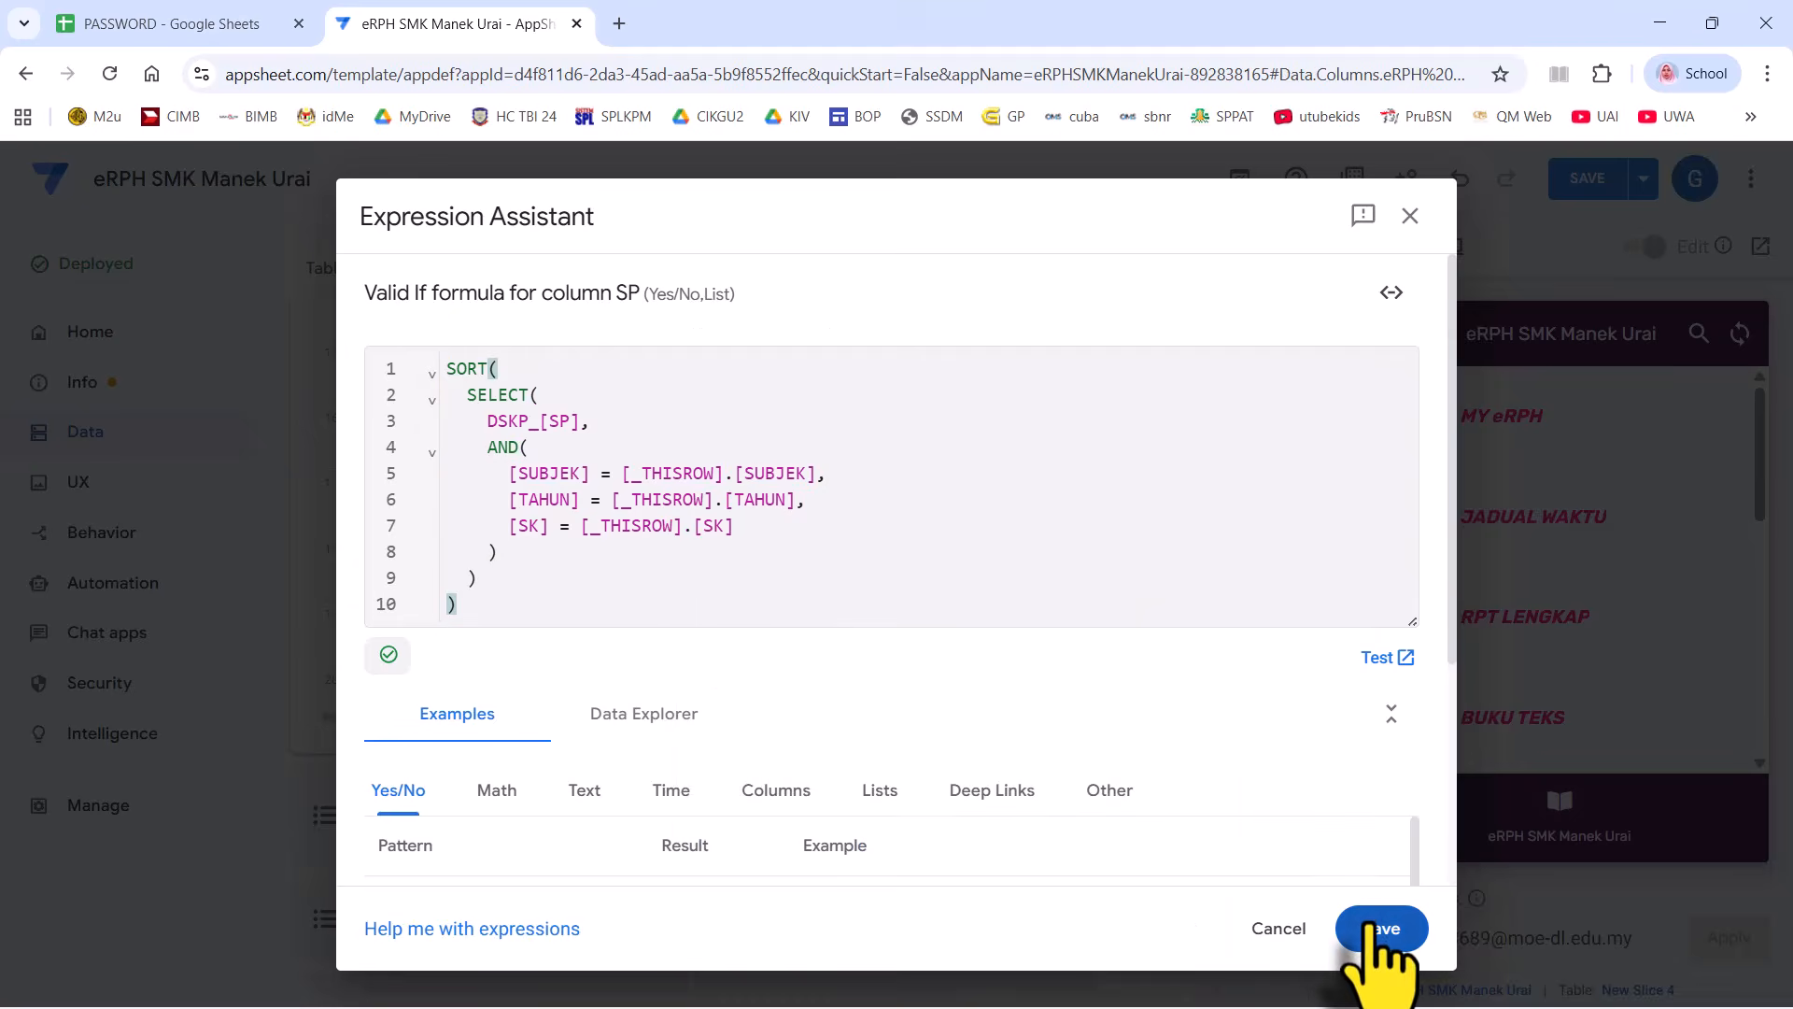
left_click(1378, 929)
- Clear SP's DSKP_[SP] initial value, finish the column, and save the app
scroll(980, 641, "down", 5)
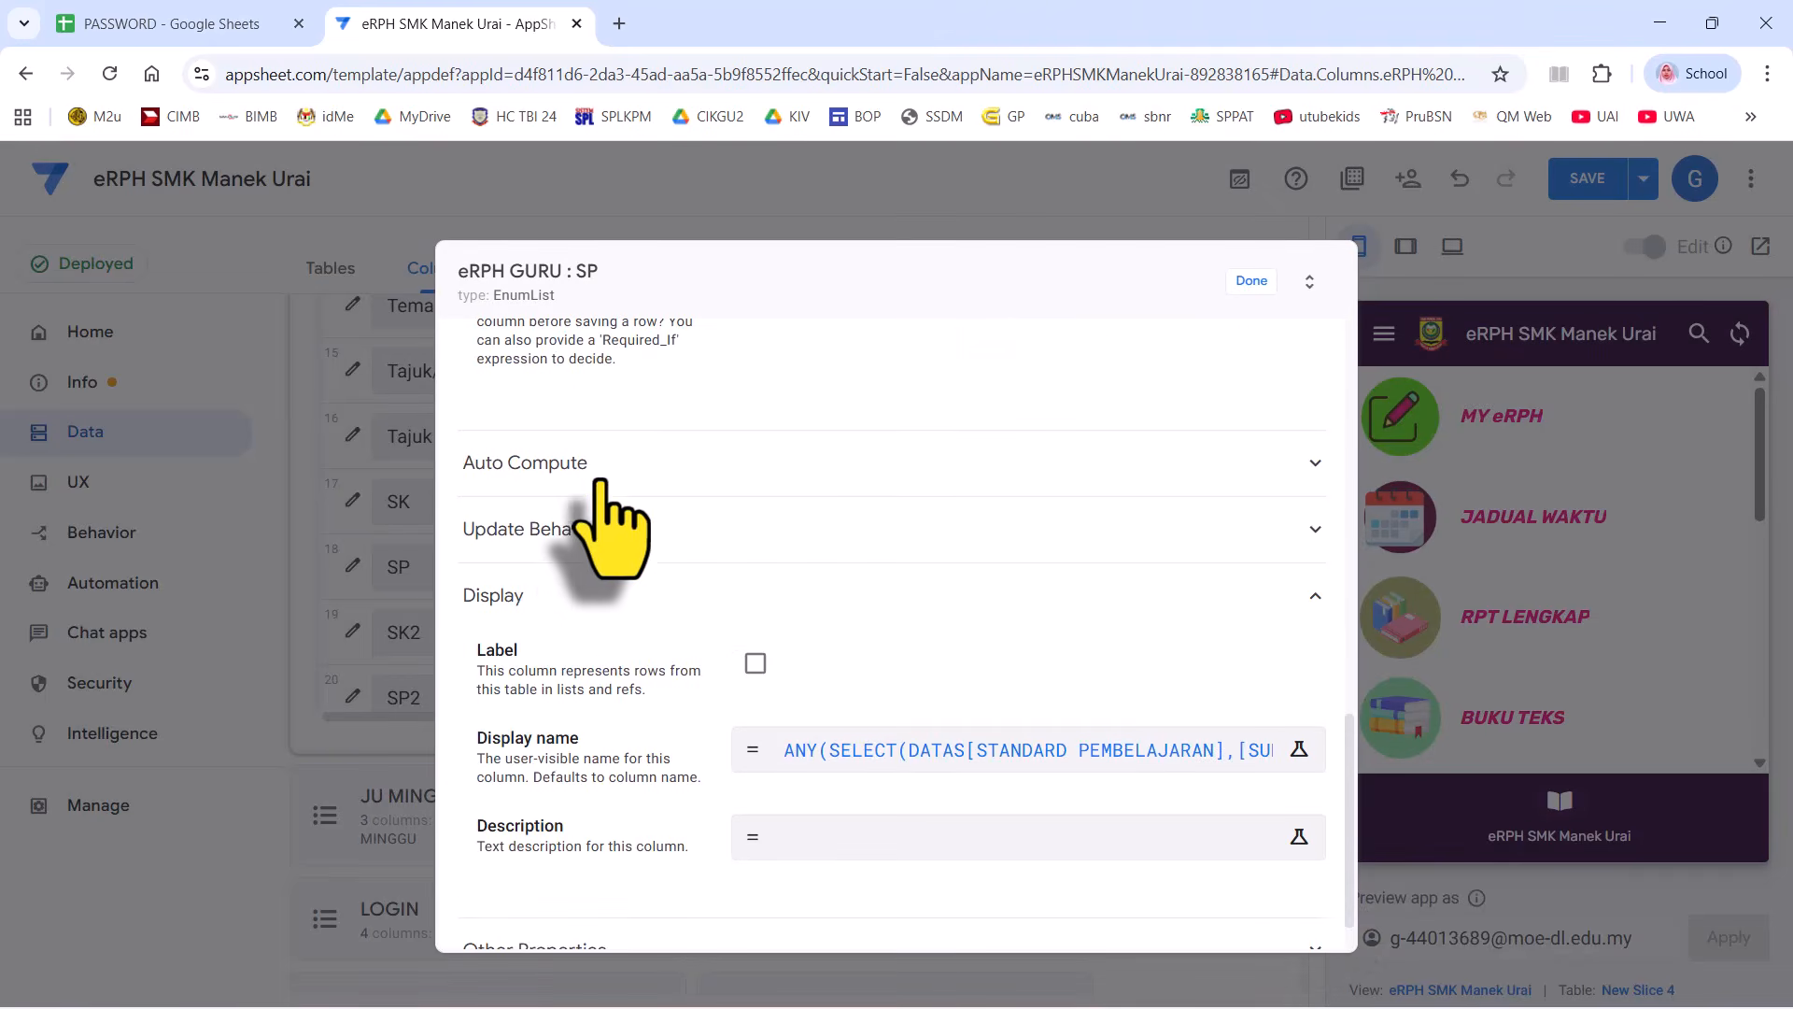
left_click(600, 464)
left_click(887, 615)
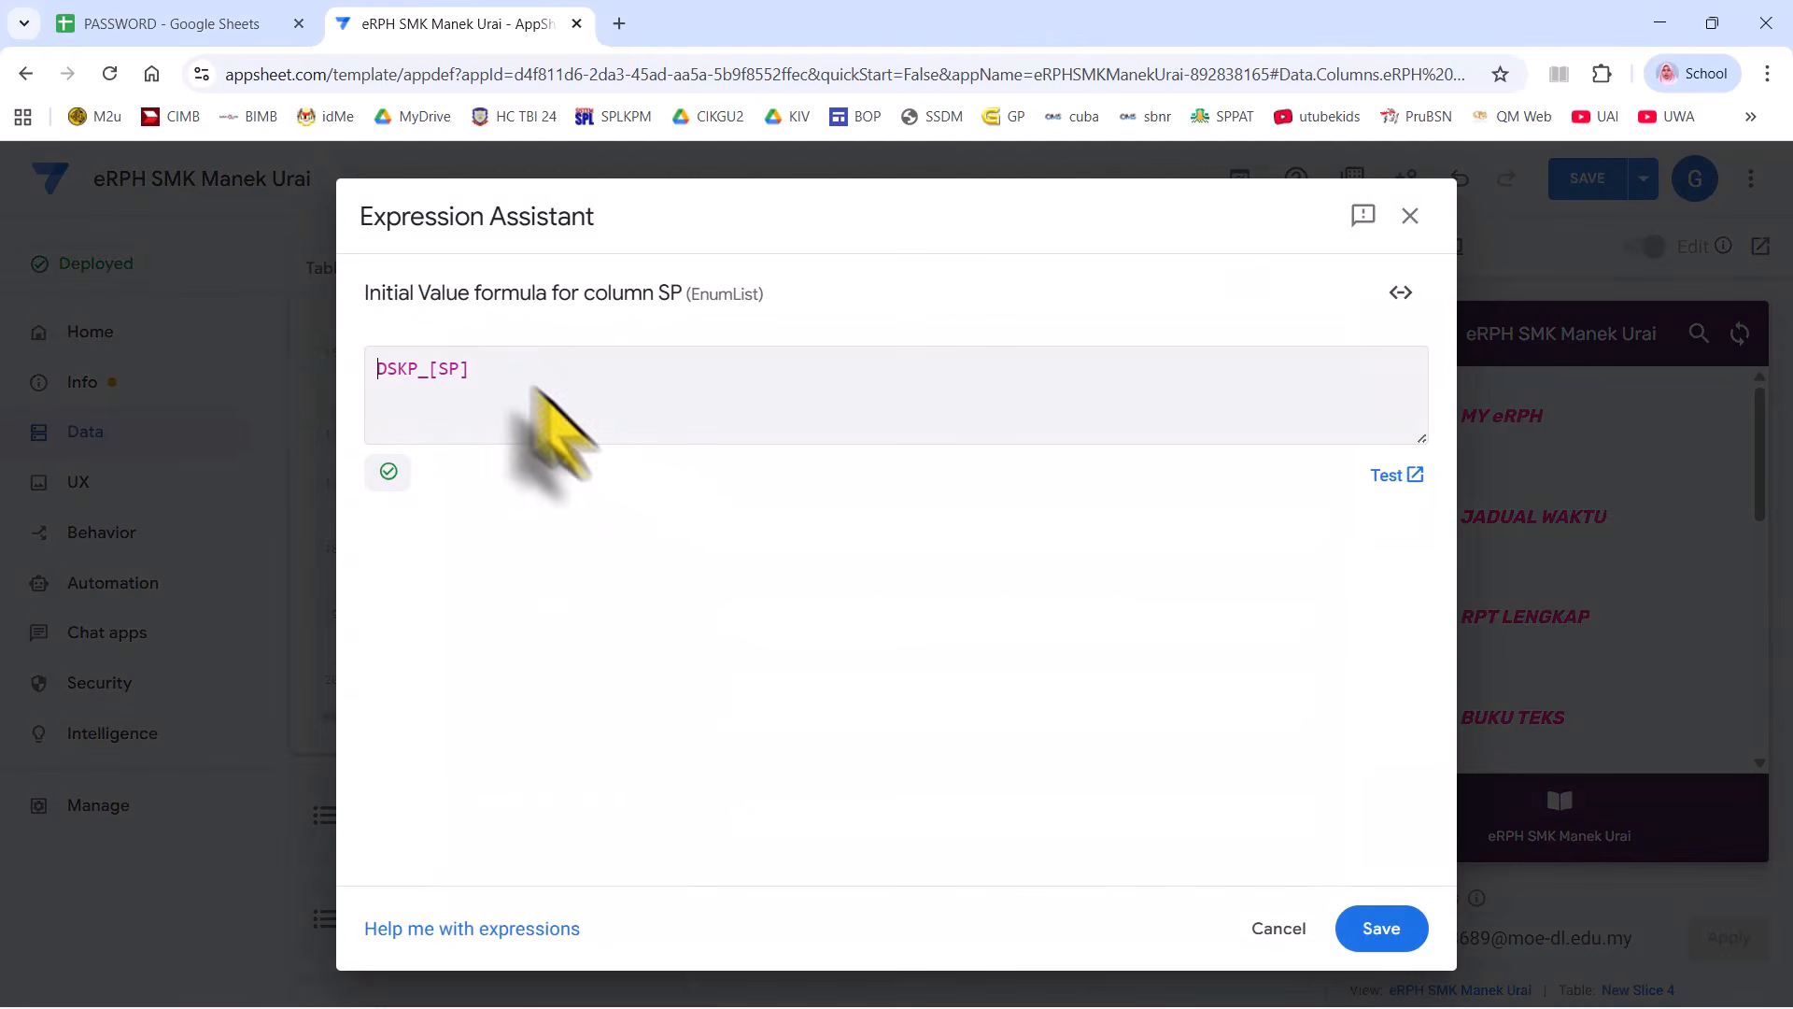
left_click_drag(478, 364, 308, 347)
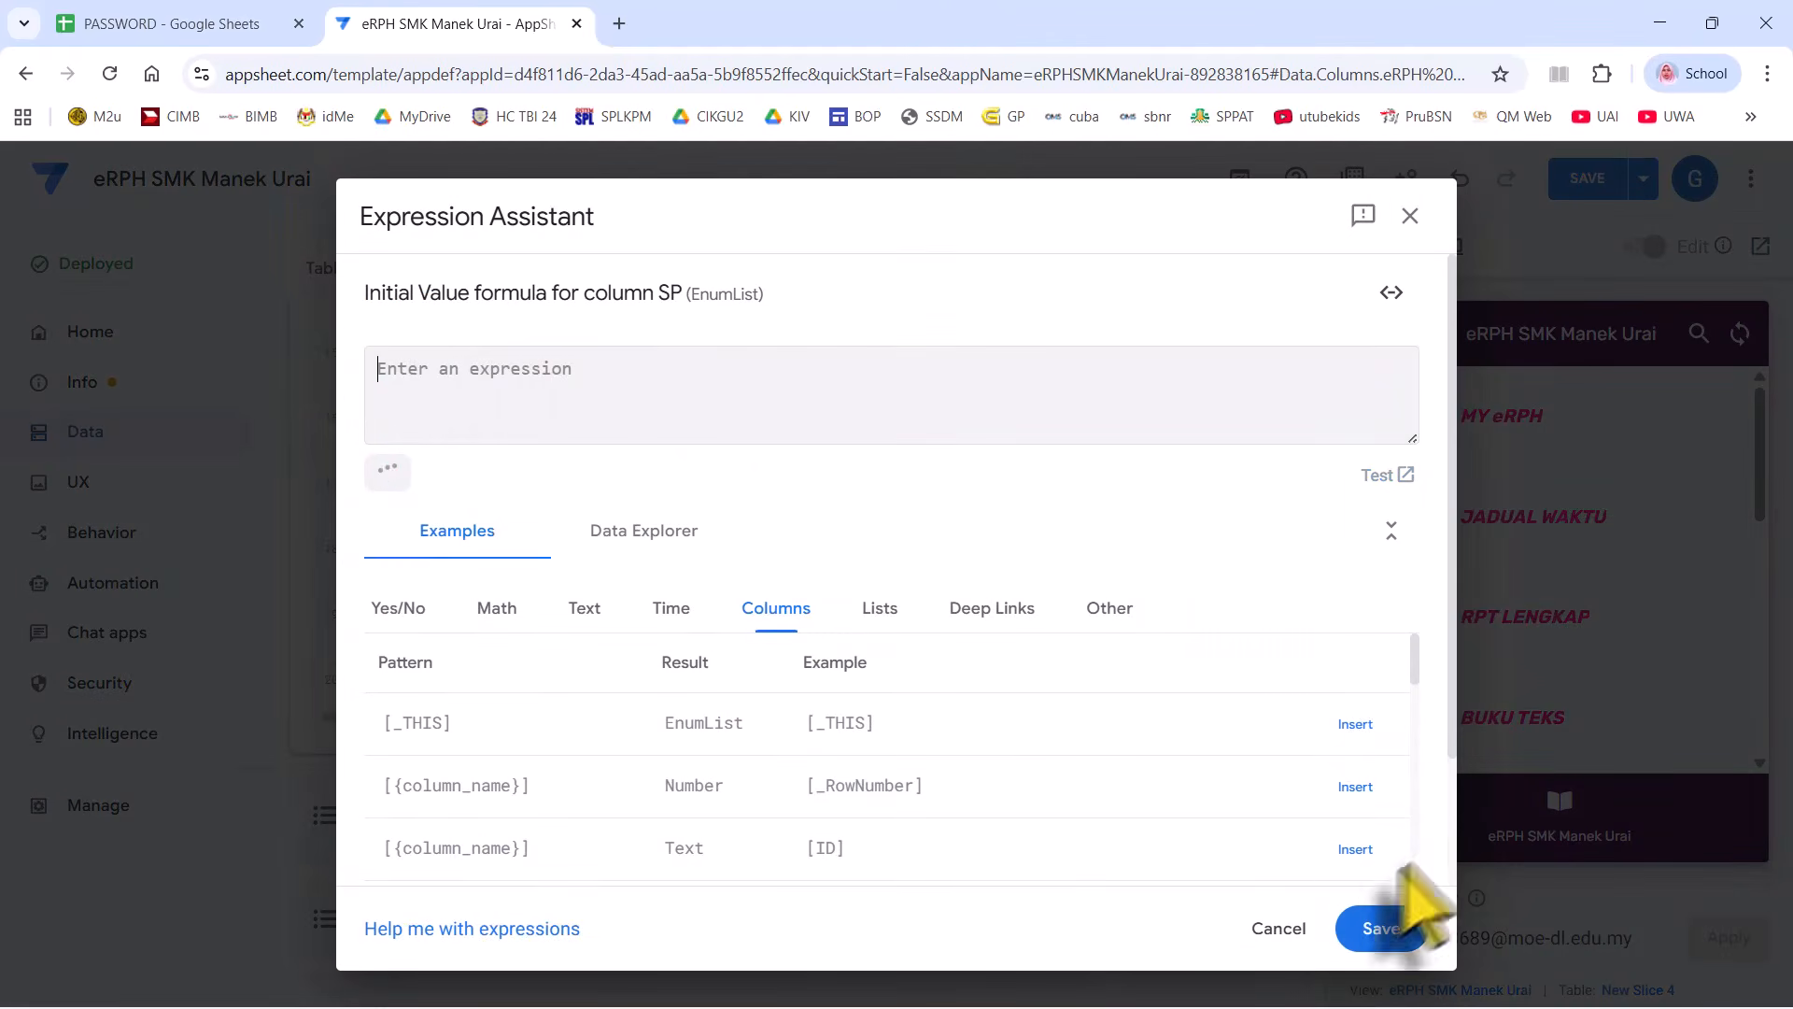
left_click(1372, 927)
left_click(1251, 280)
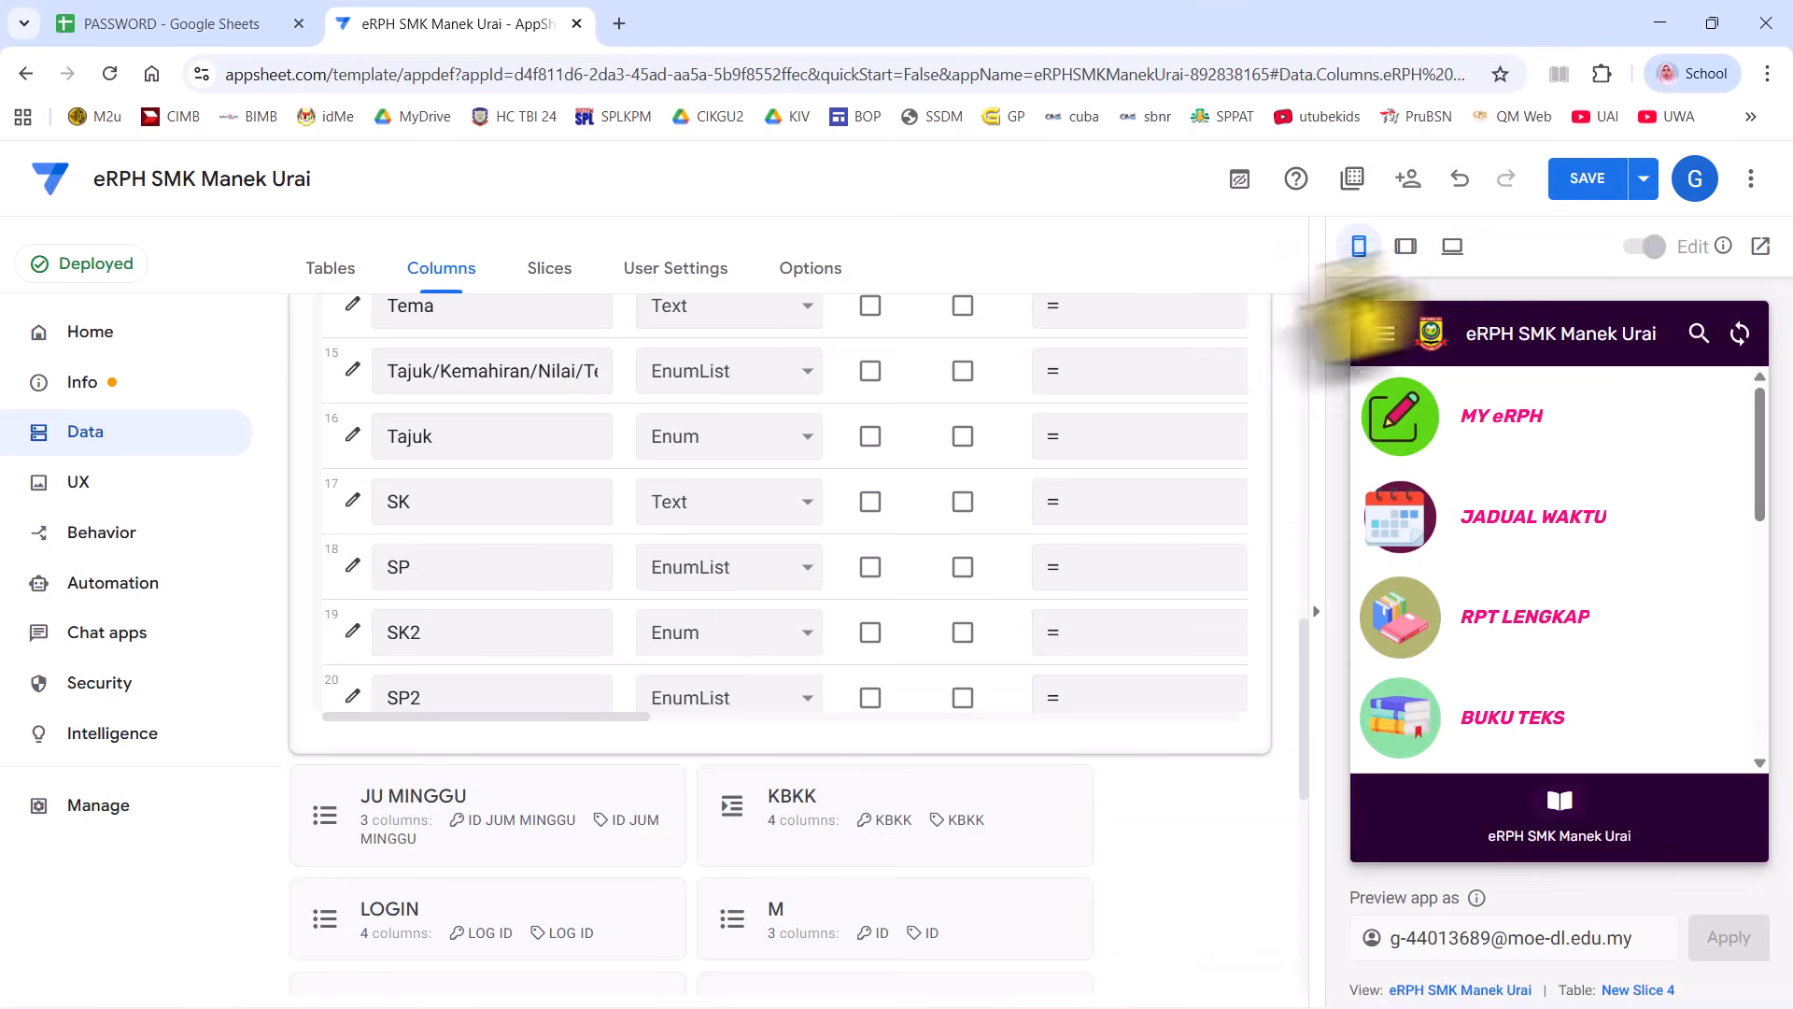
left_click(1590, 177)
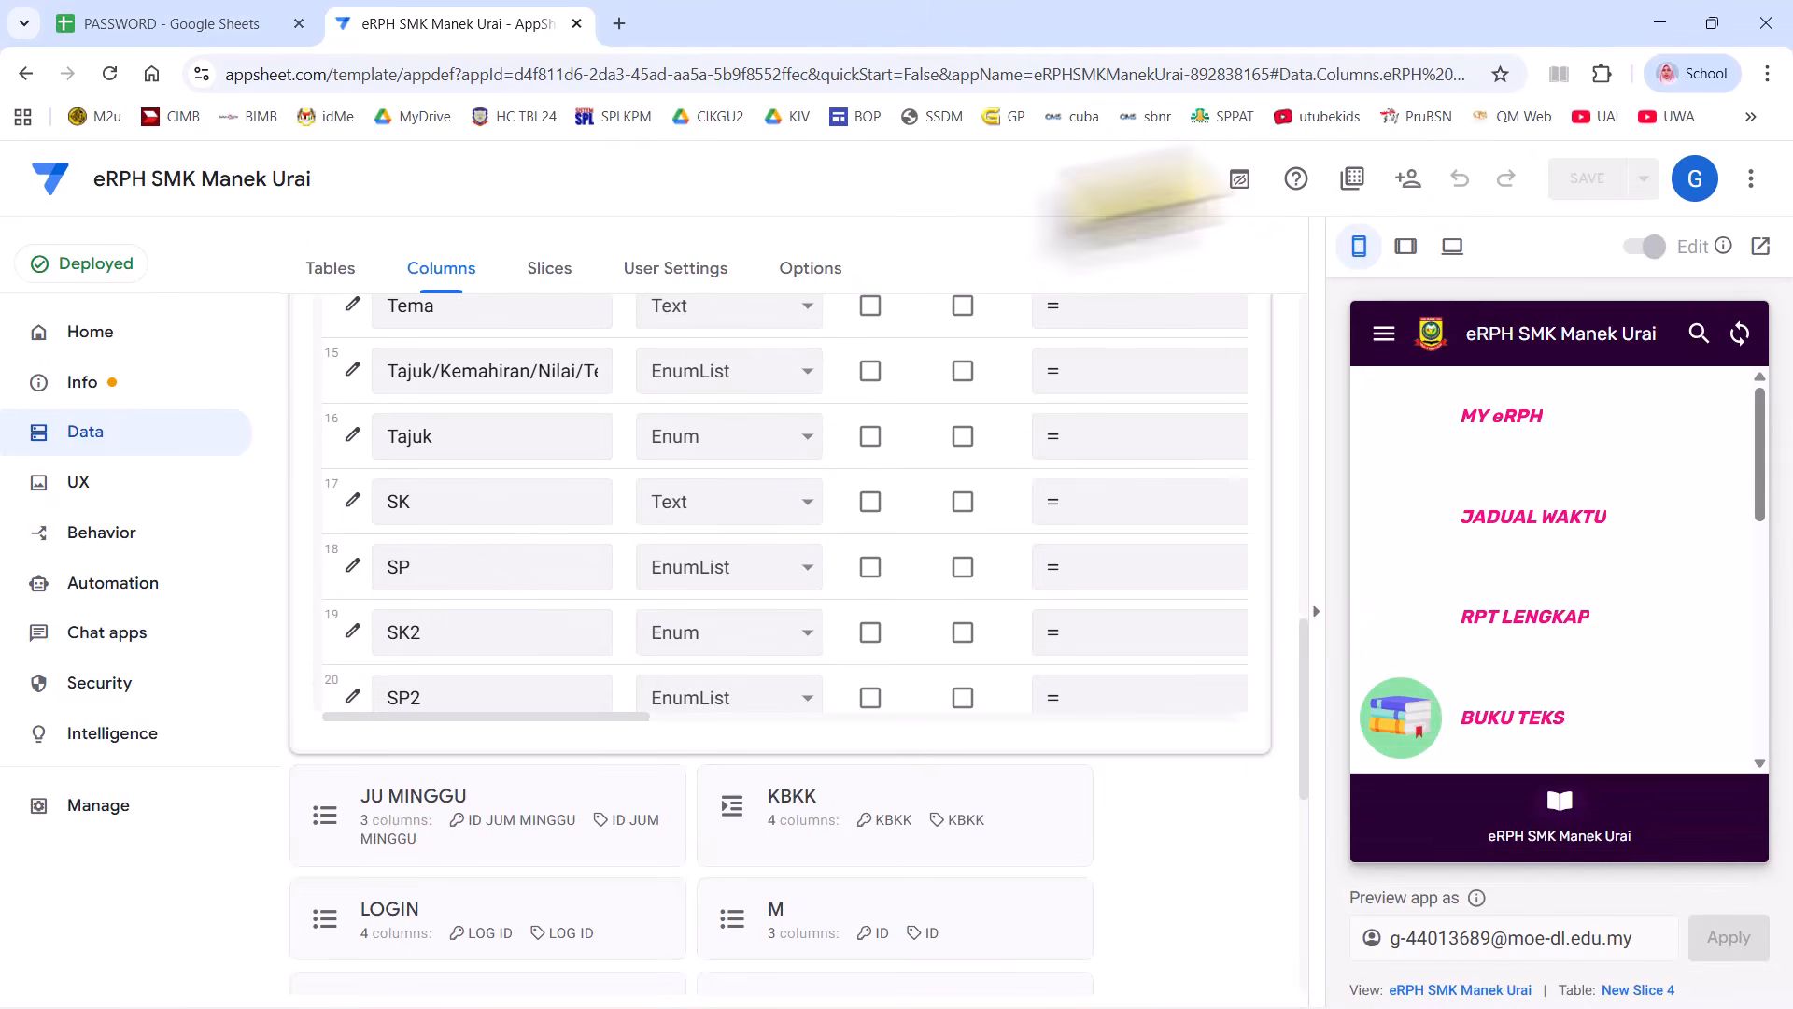
- In Manage > Versions, choose 1.000021 as the app's stable version
left_click(98, 805)
left_click(439, 271)
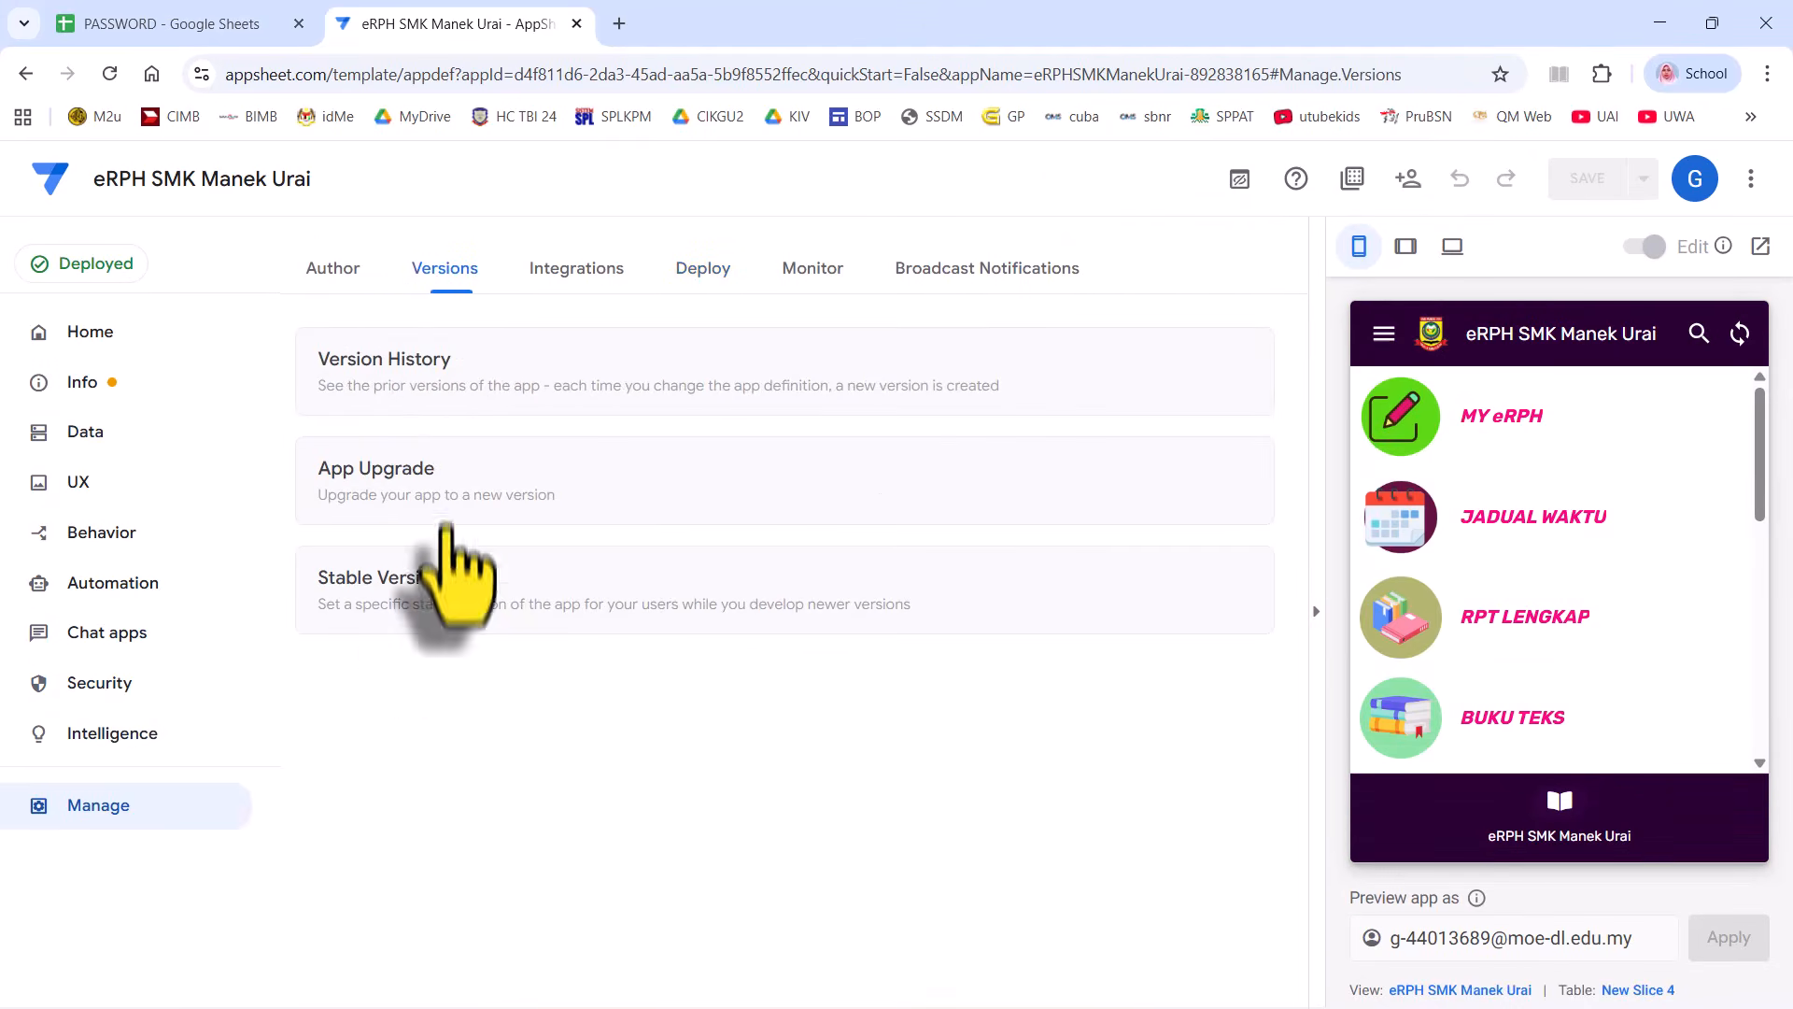
left_click(452, 571)
left_click(411, 792)
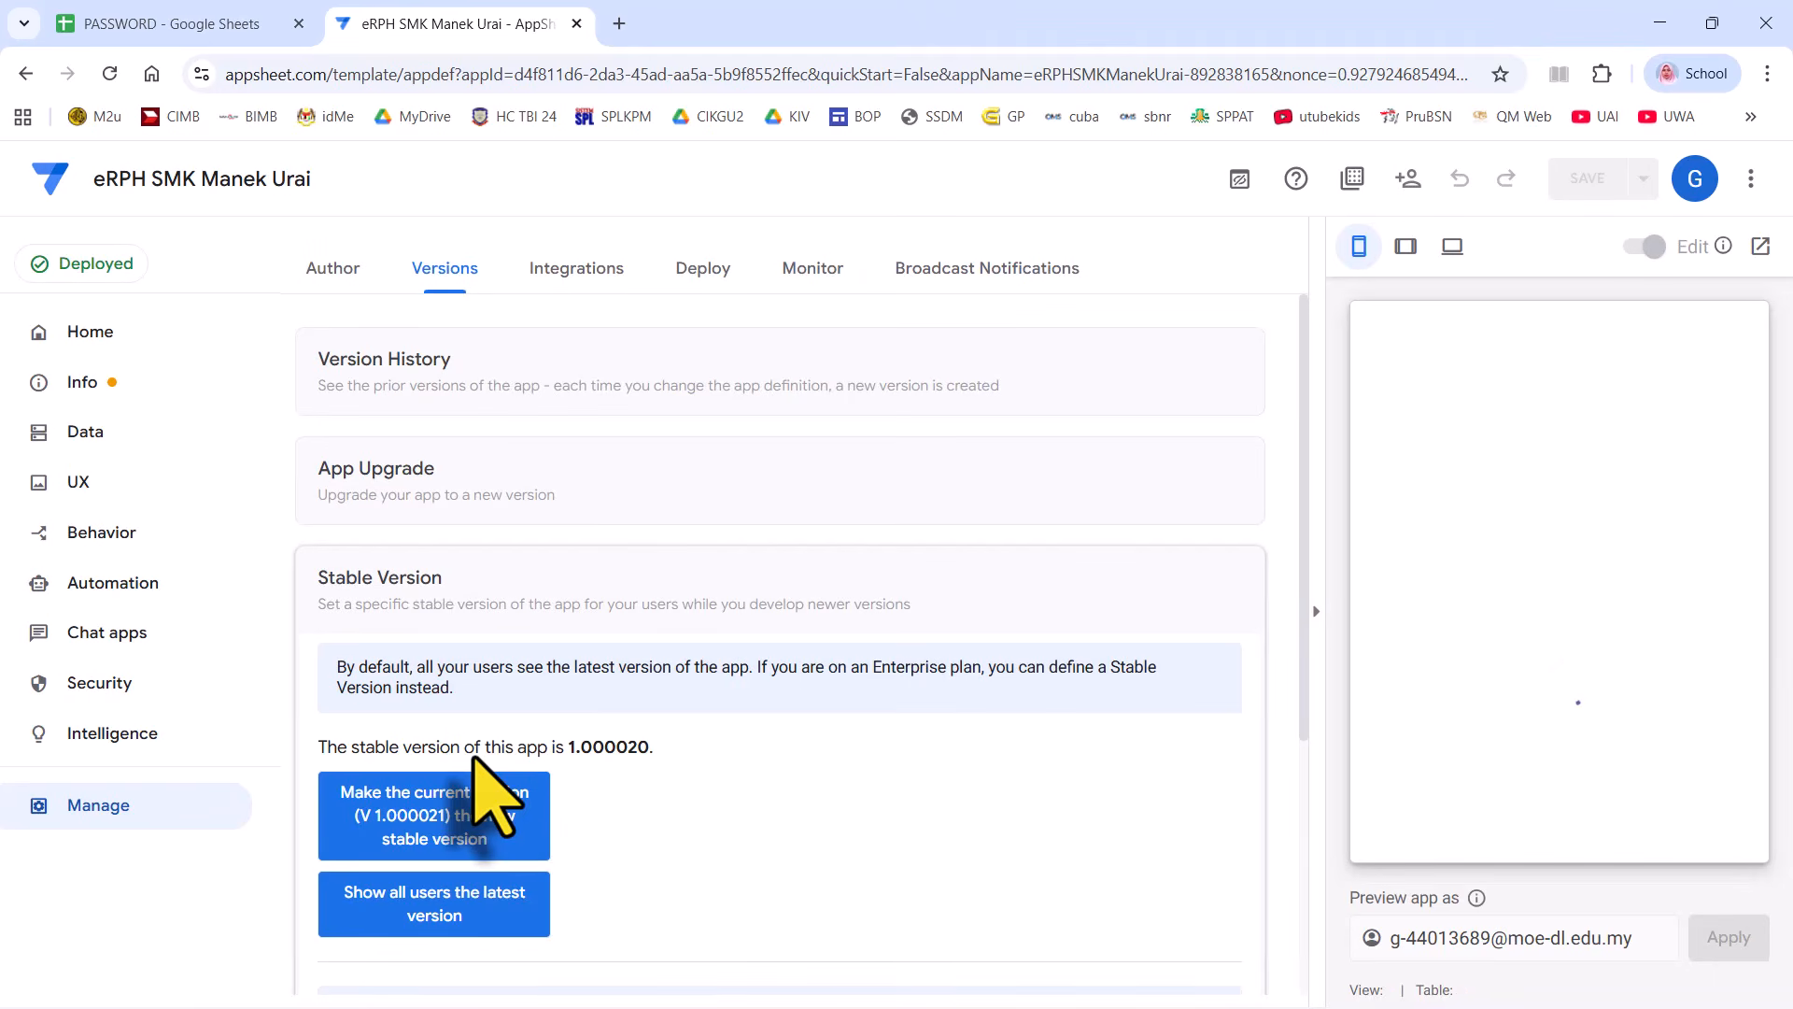
- Copy the admin password from PASSWORD cell B2 and return to the eRPH editor
left_click(214, 28)
right_click(248, 373)
left_click(336, 296)
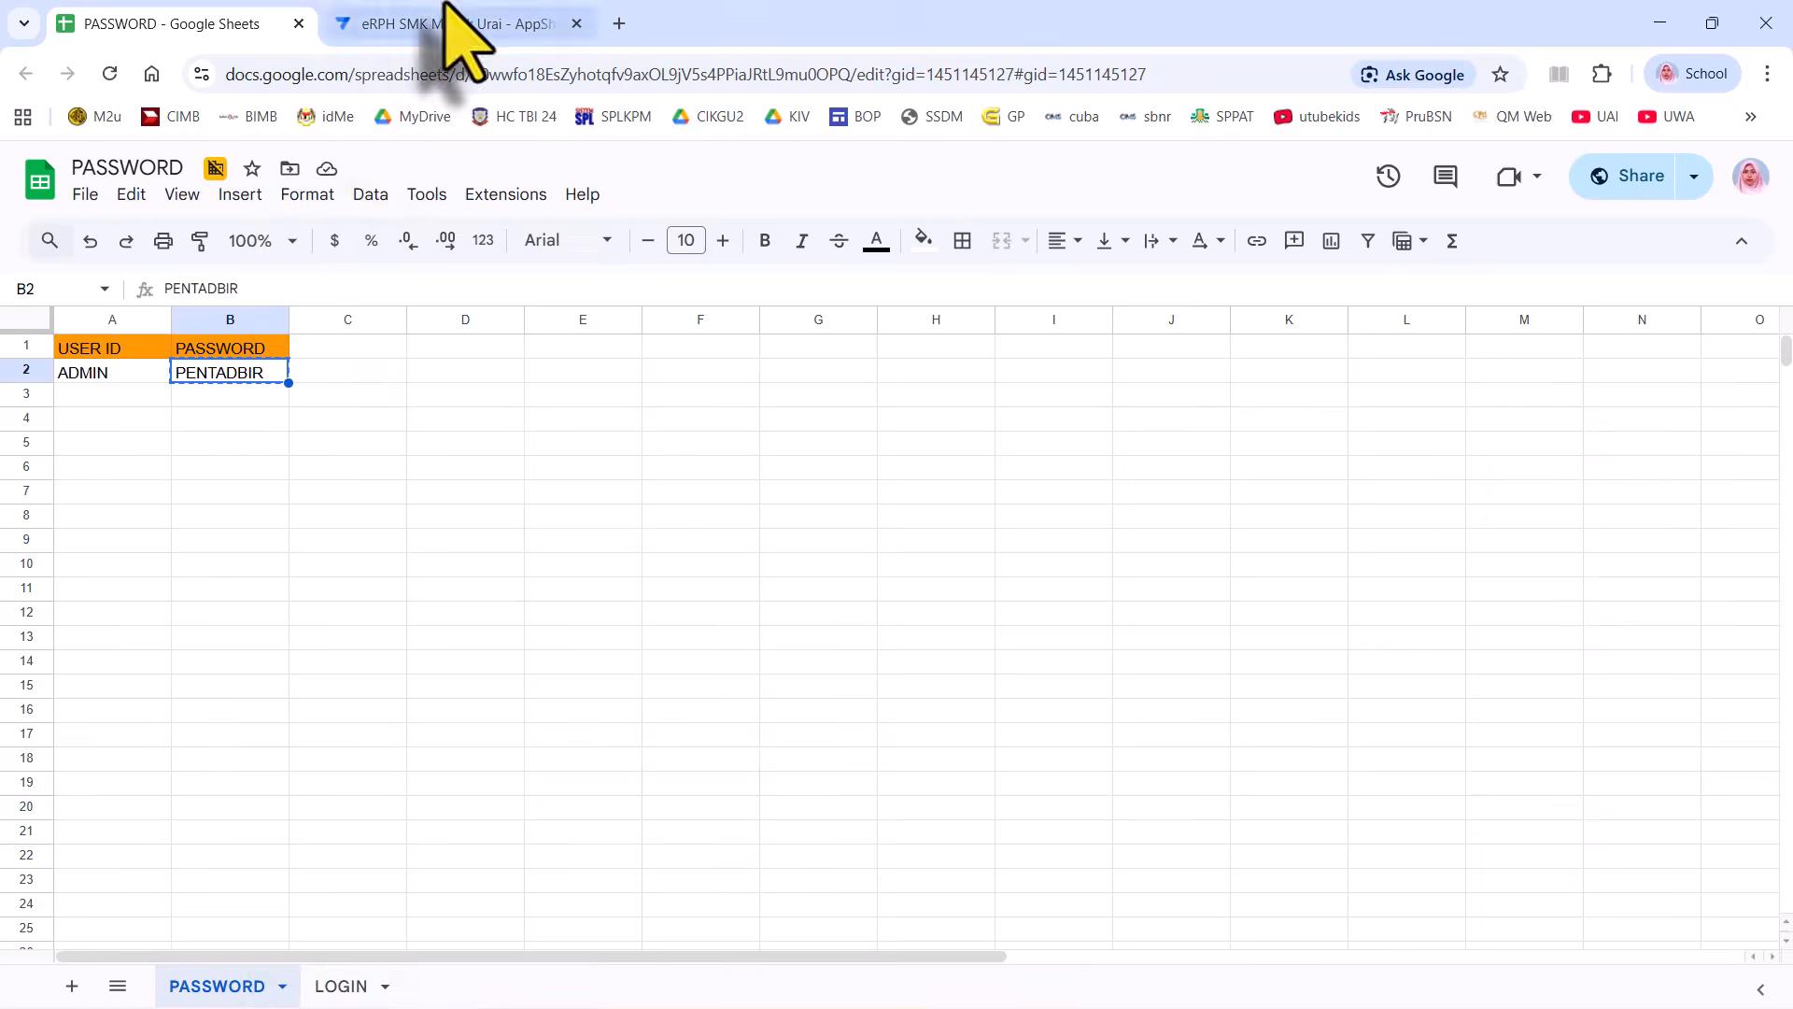
left_click(447, 17)
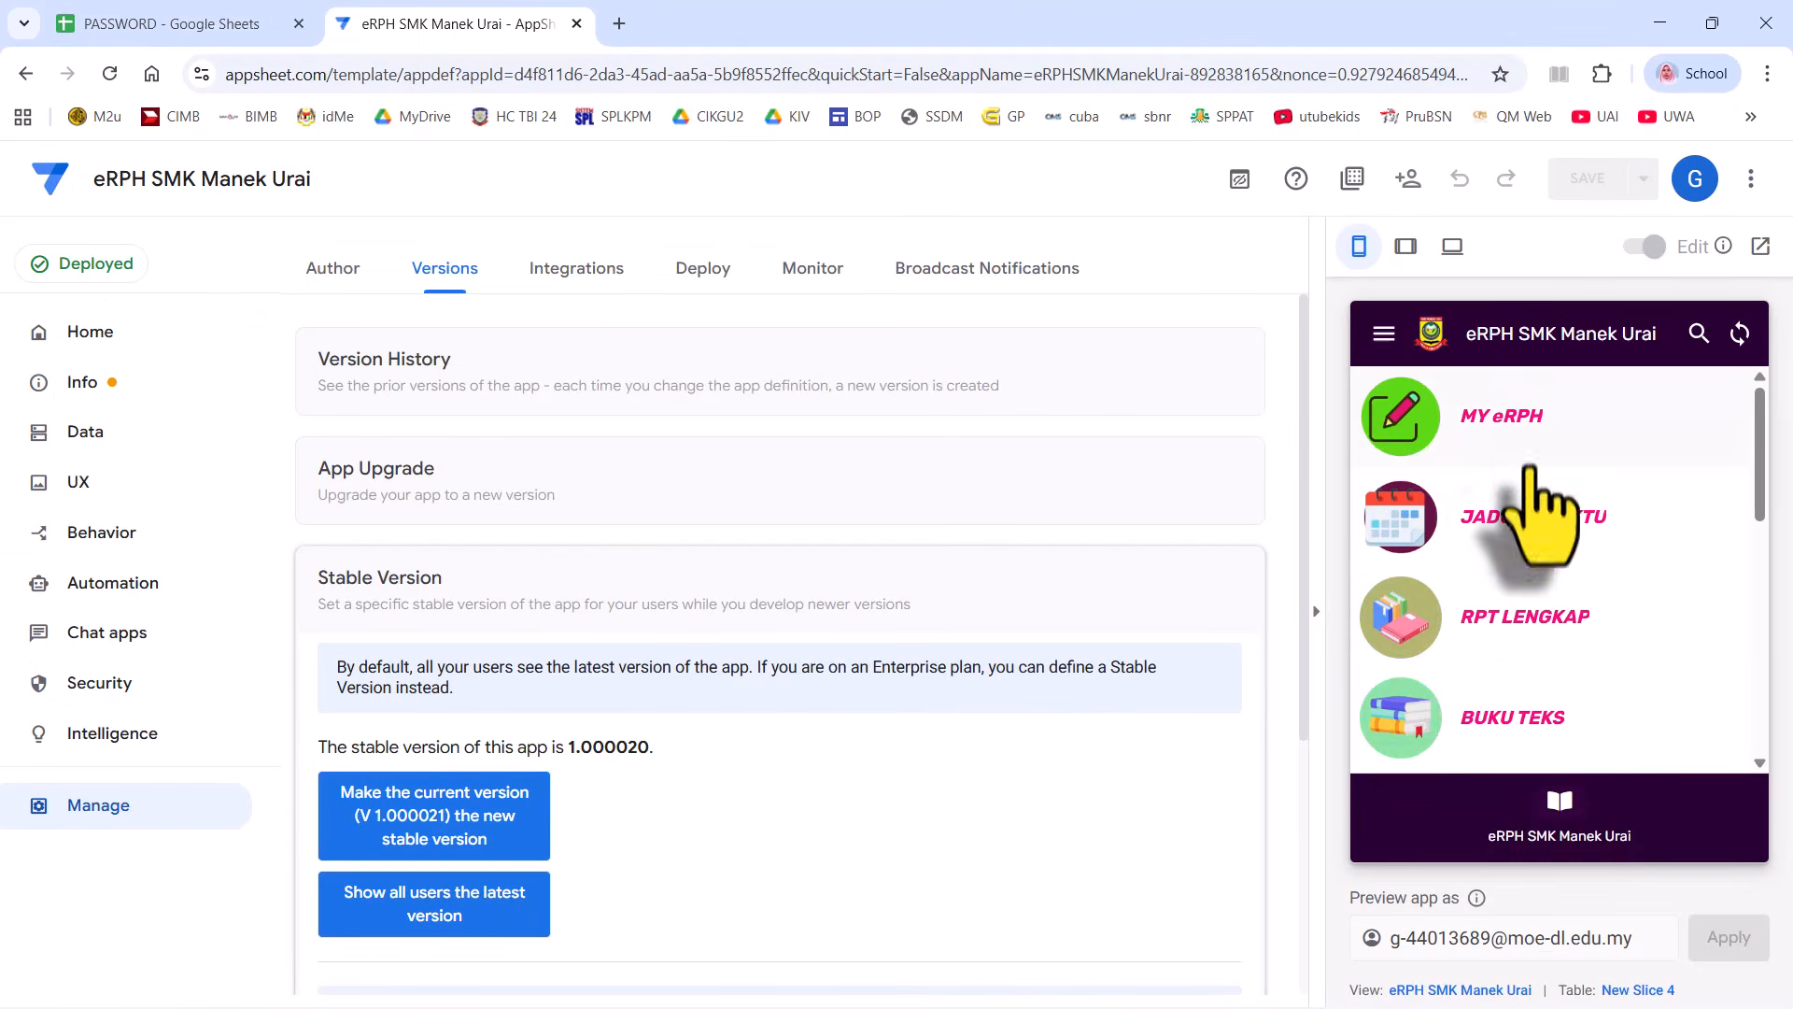
scroll(1541, 513, "down", 10)
- Log into the preview through LOGIN PENGGUNA with the pasted administrator password
left_click(1527, 561)
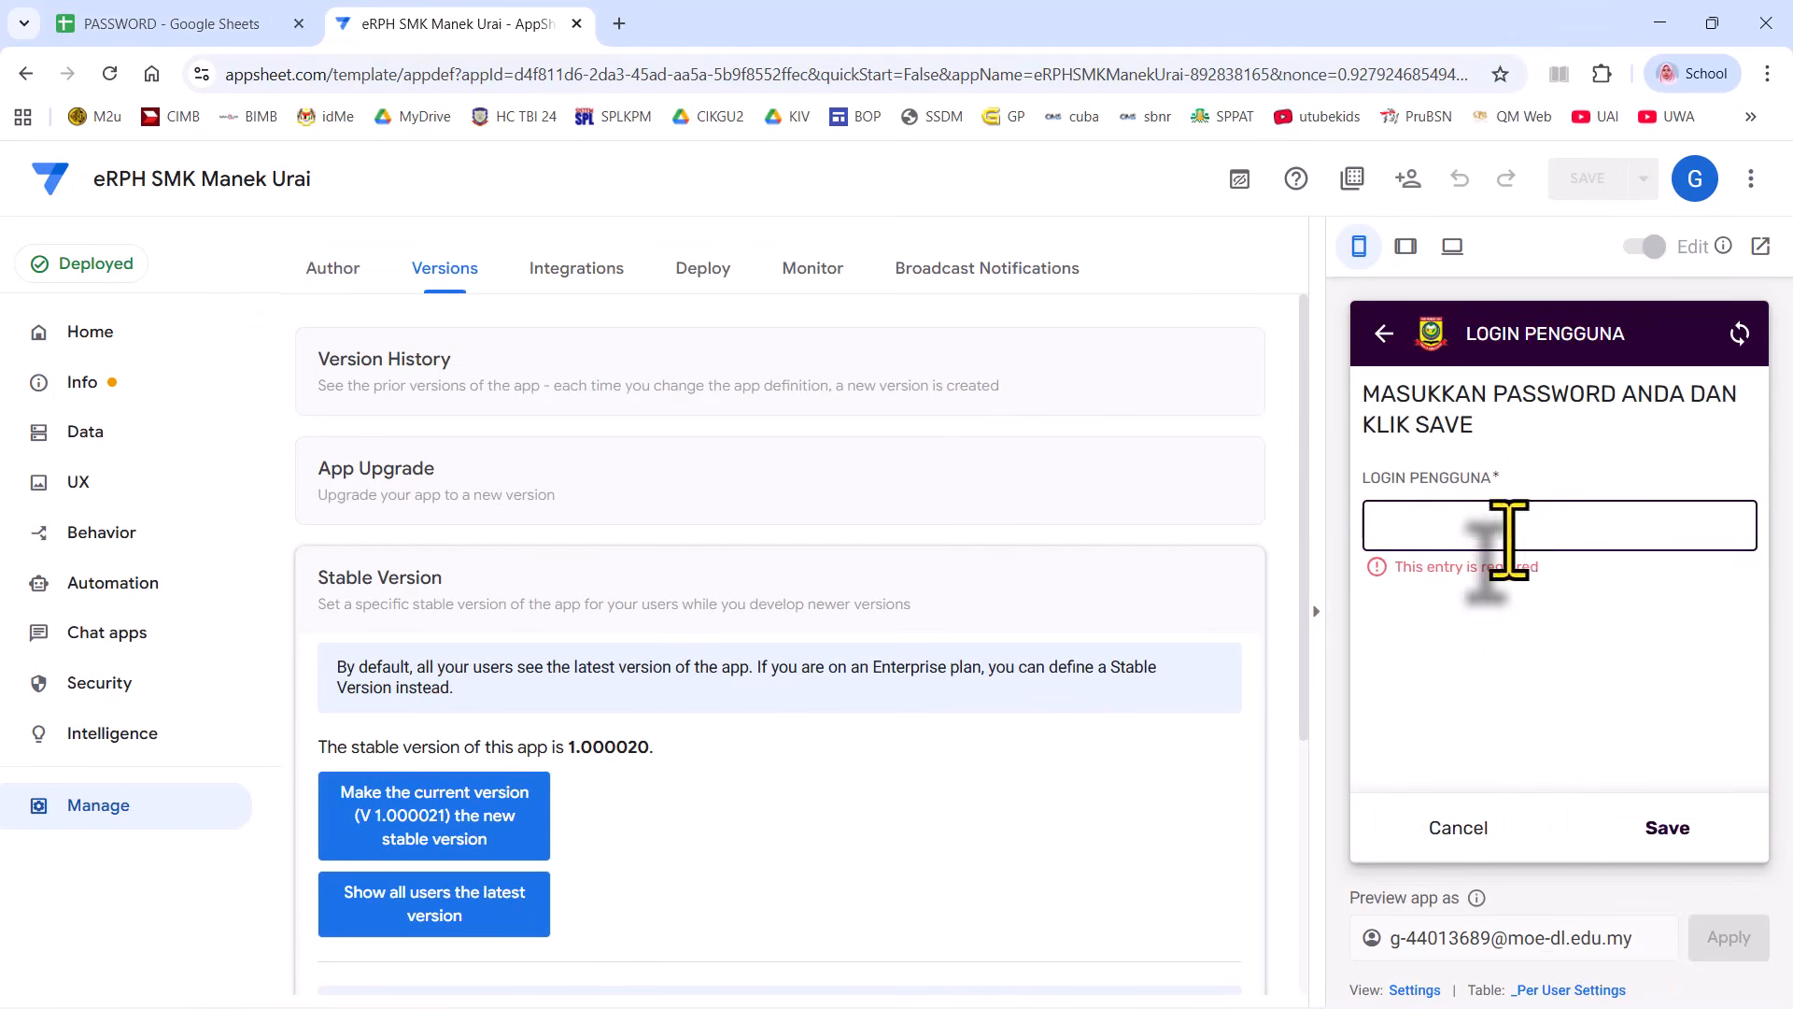
right_click(1508, 532)
left_click(1569, 742)
left_click(1663, 828)
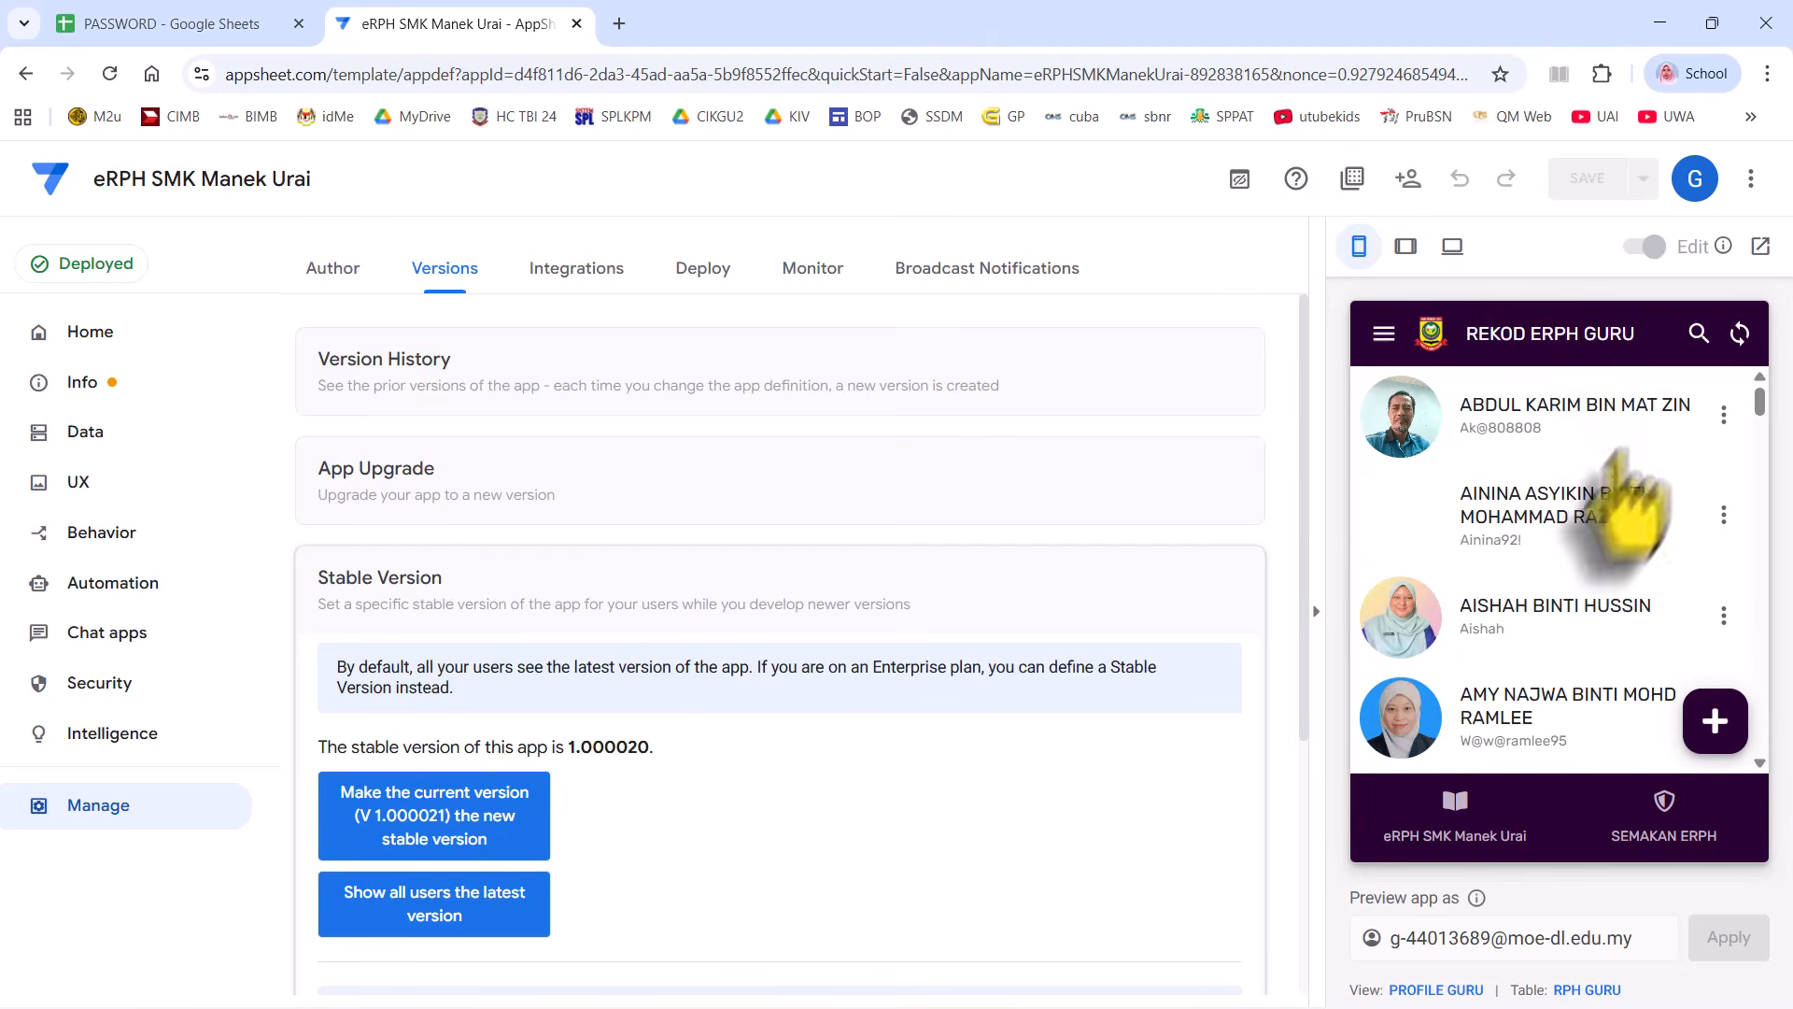
- Add week M8 to the teacher's RPH GURU record and open its lesson-plan page
scroll(1555, 561, "down", 5)
left_click(1506, 593)
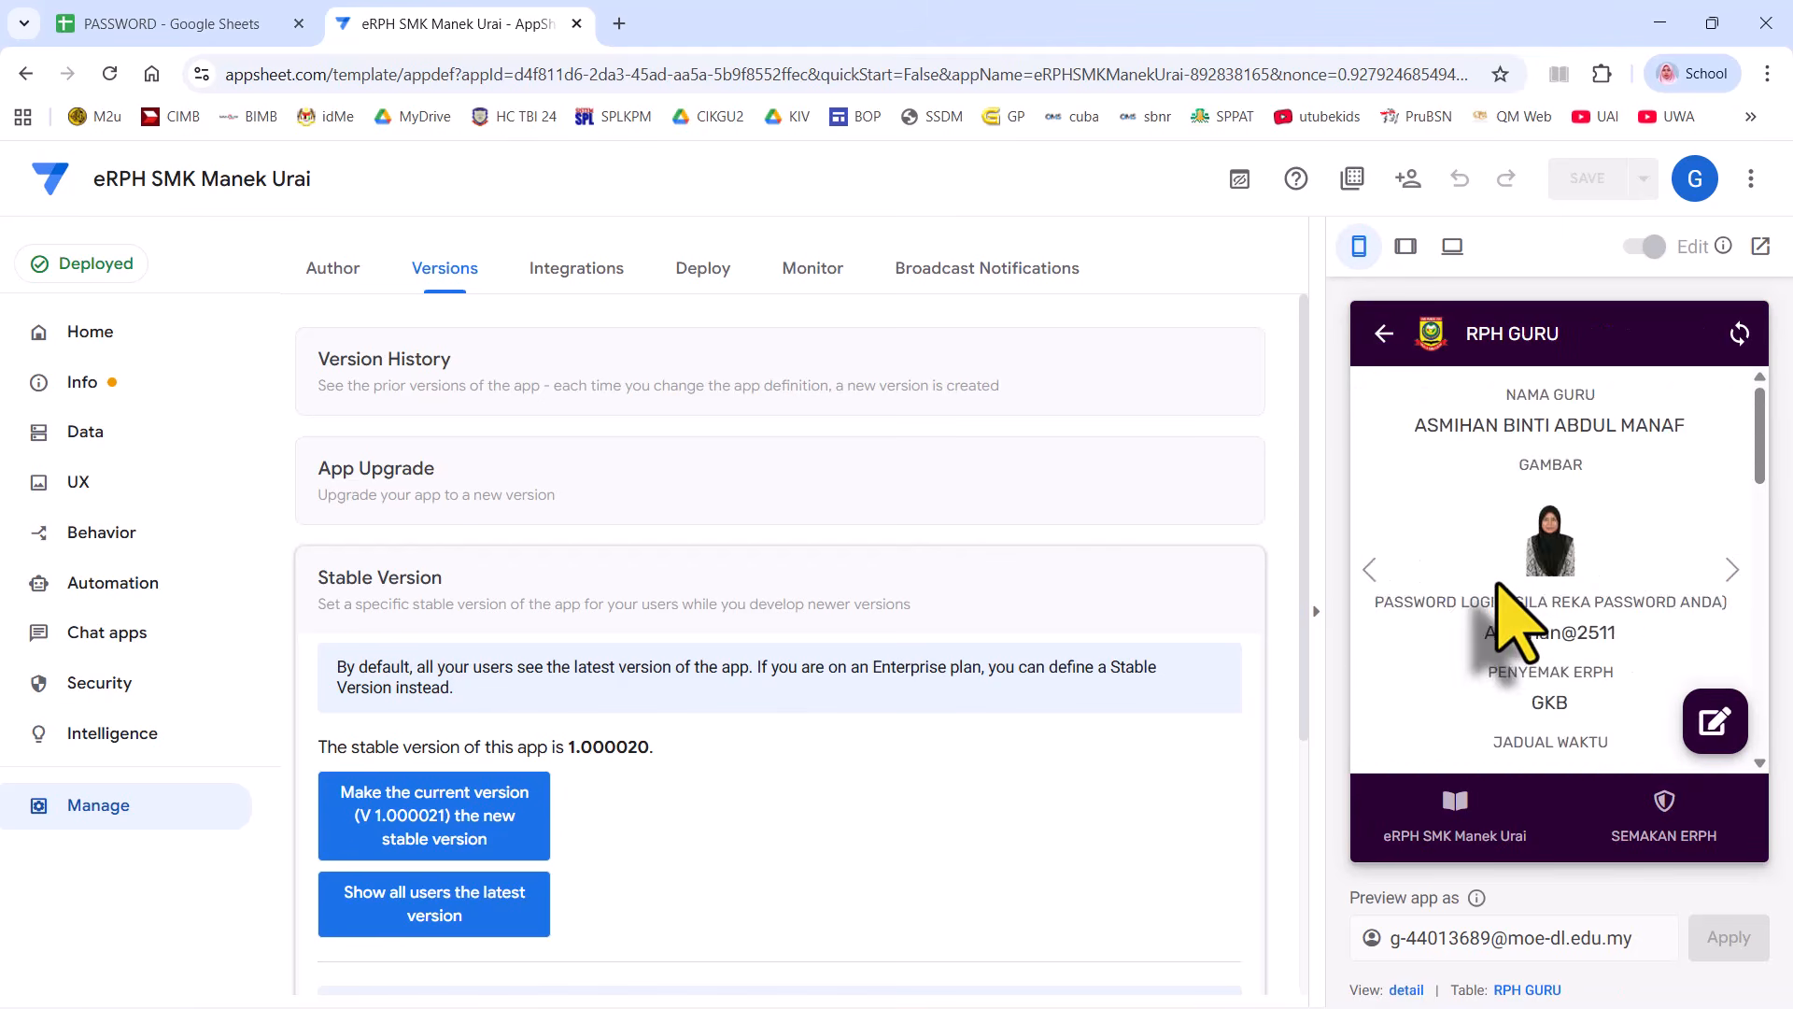
scroll(1506, 611, "down", 5)
scroll(1532, 532, "up", 2)
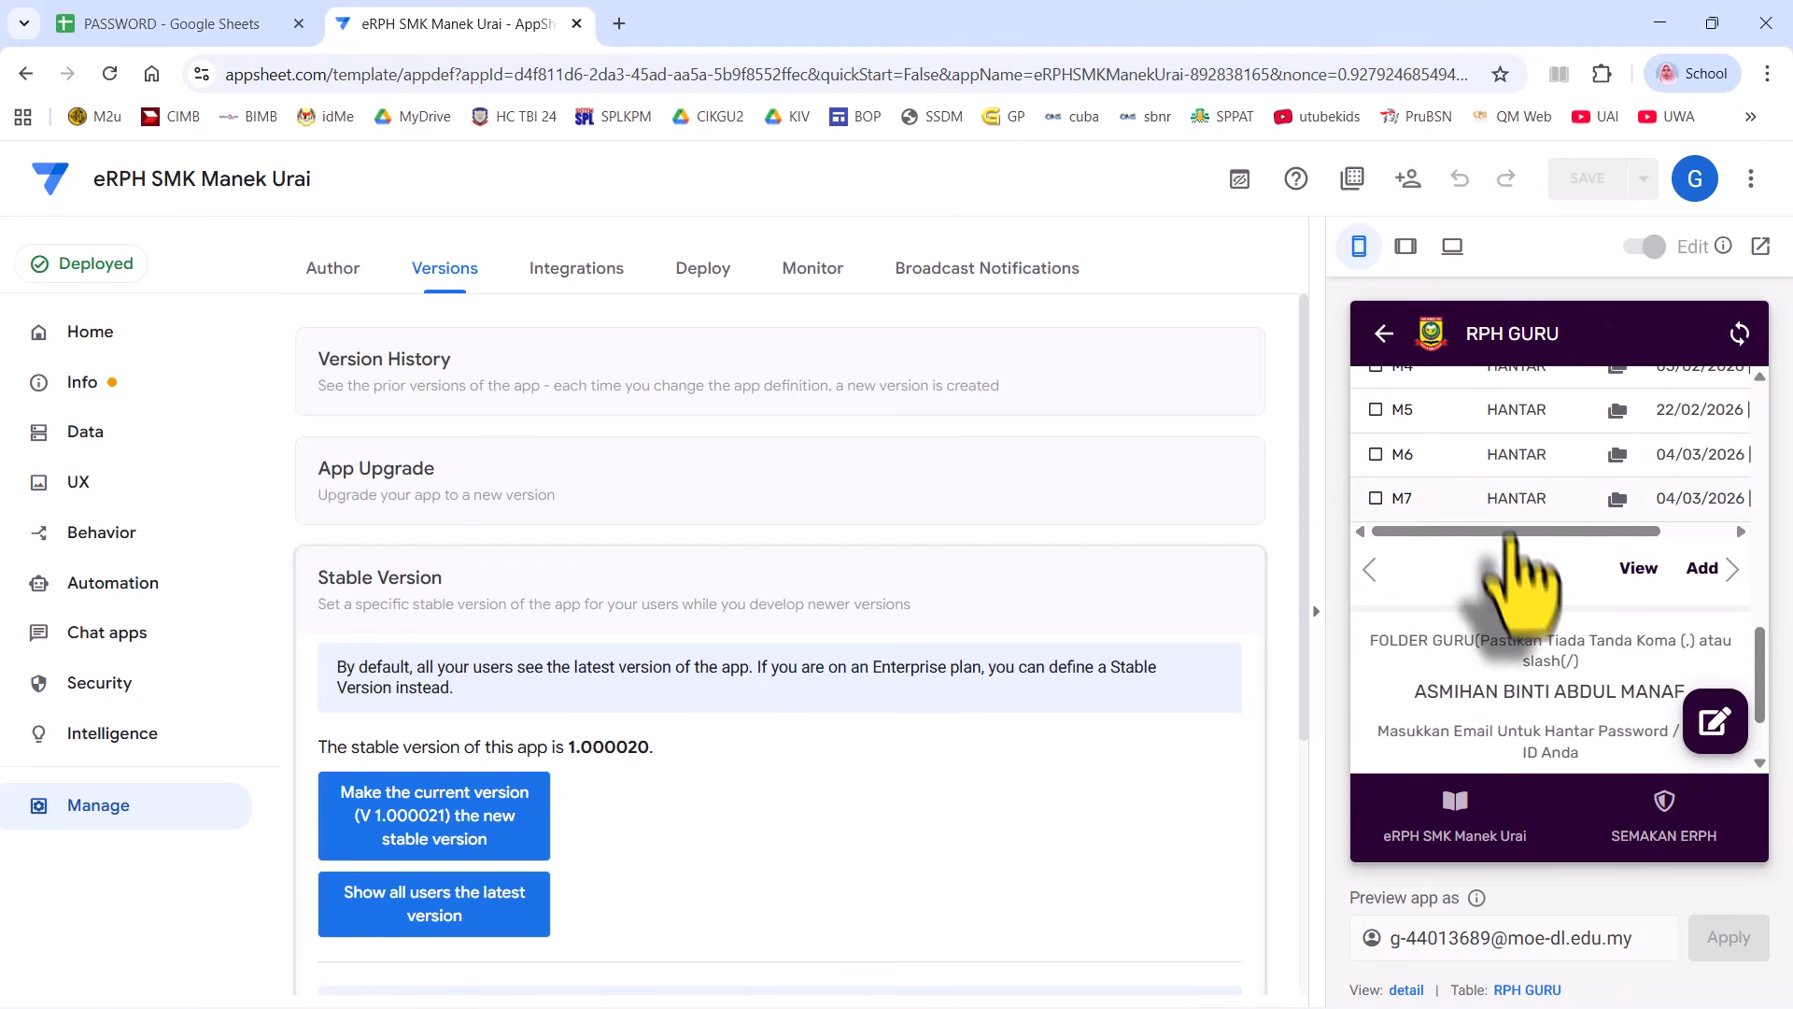
left_click(1702, 570)
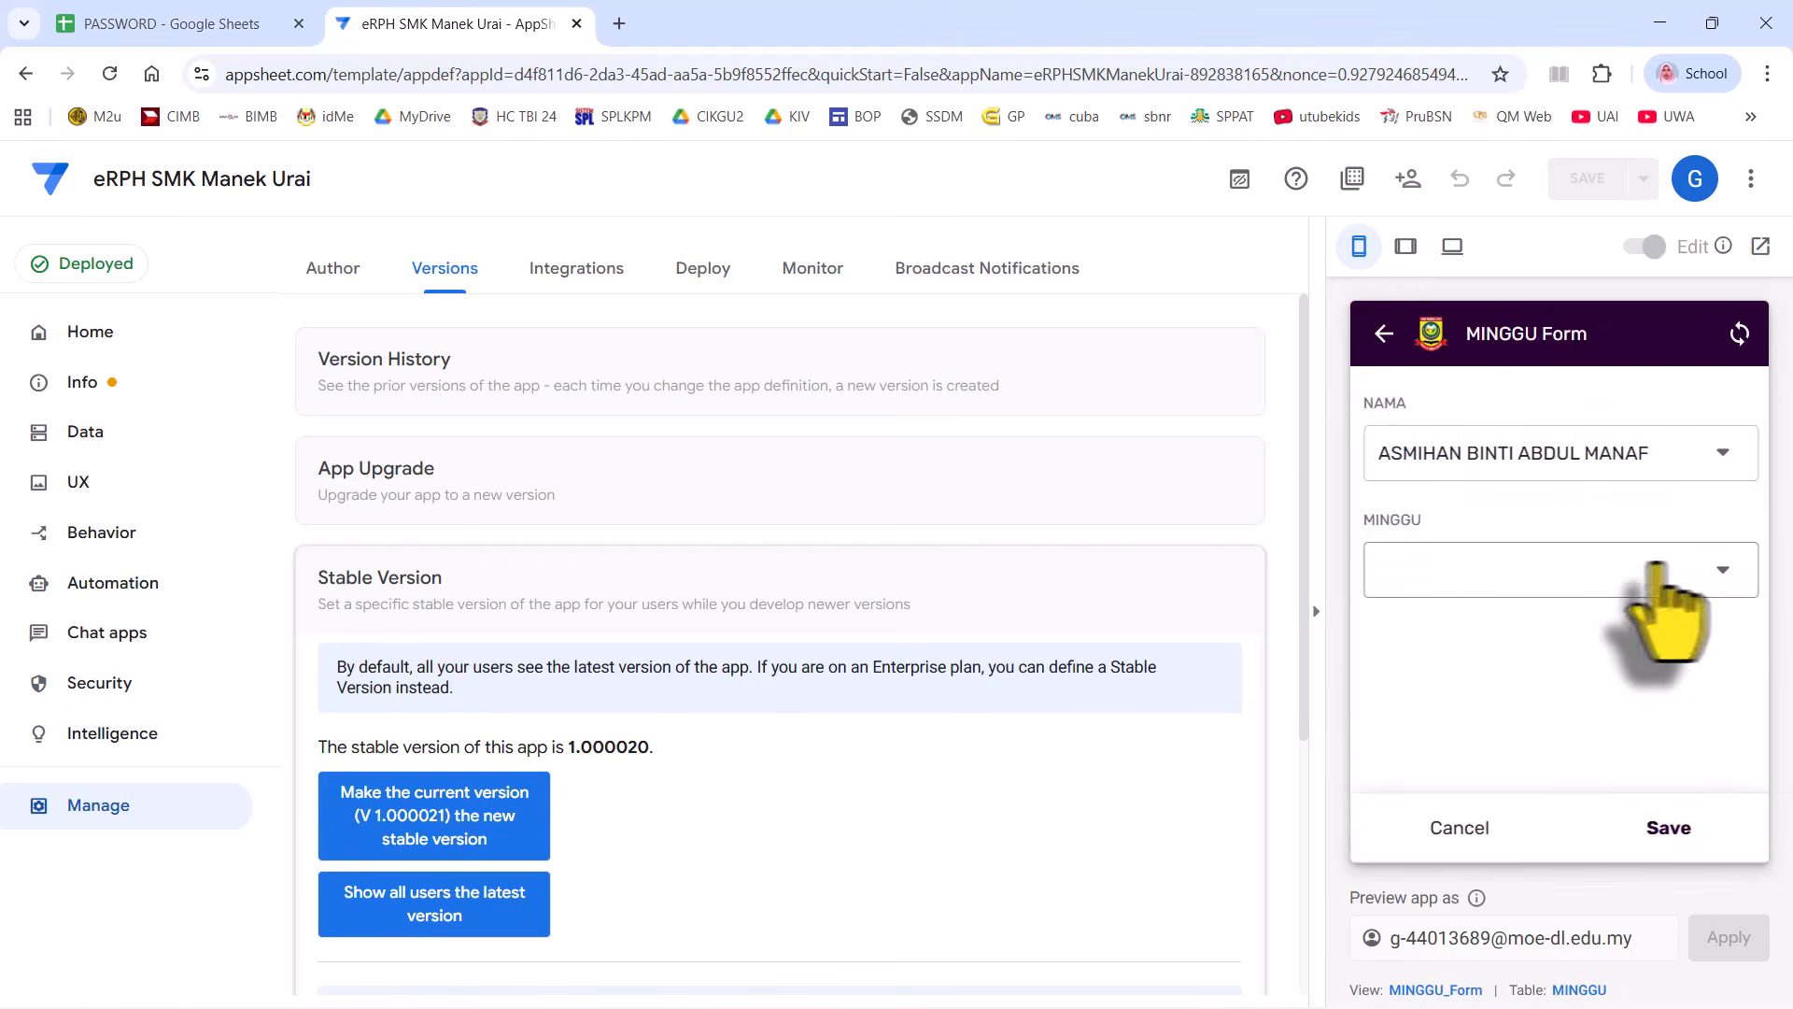
left_click(1634, 567)
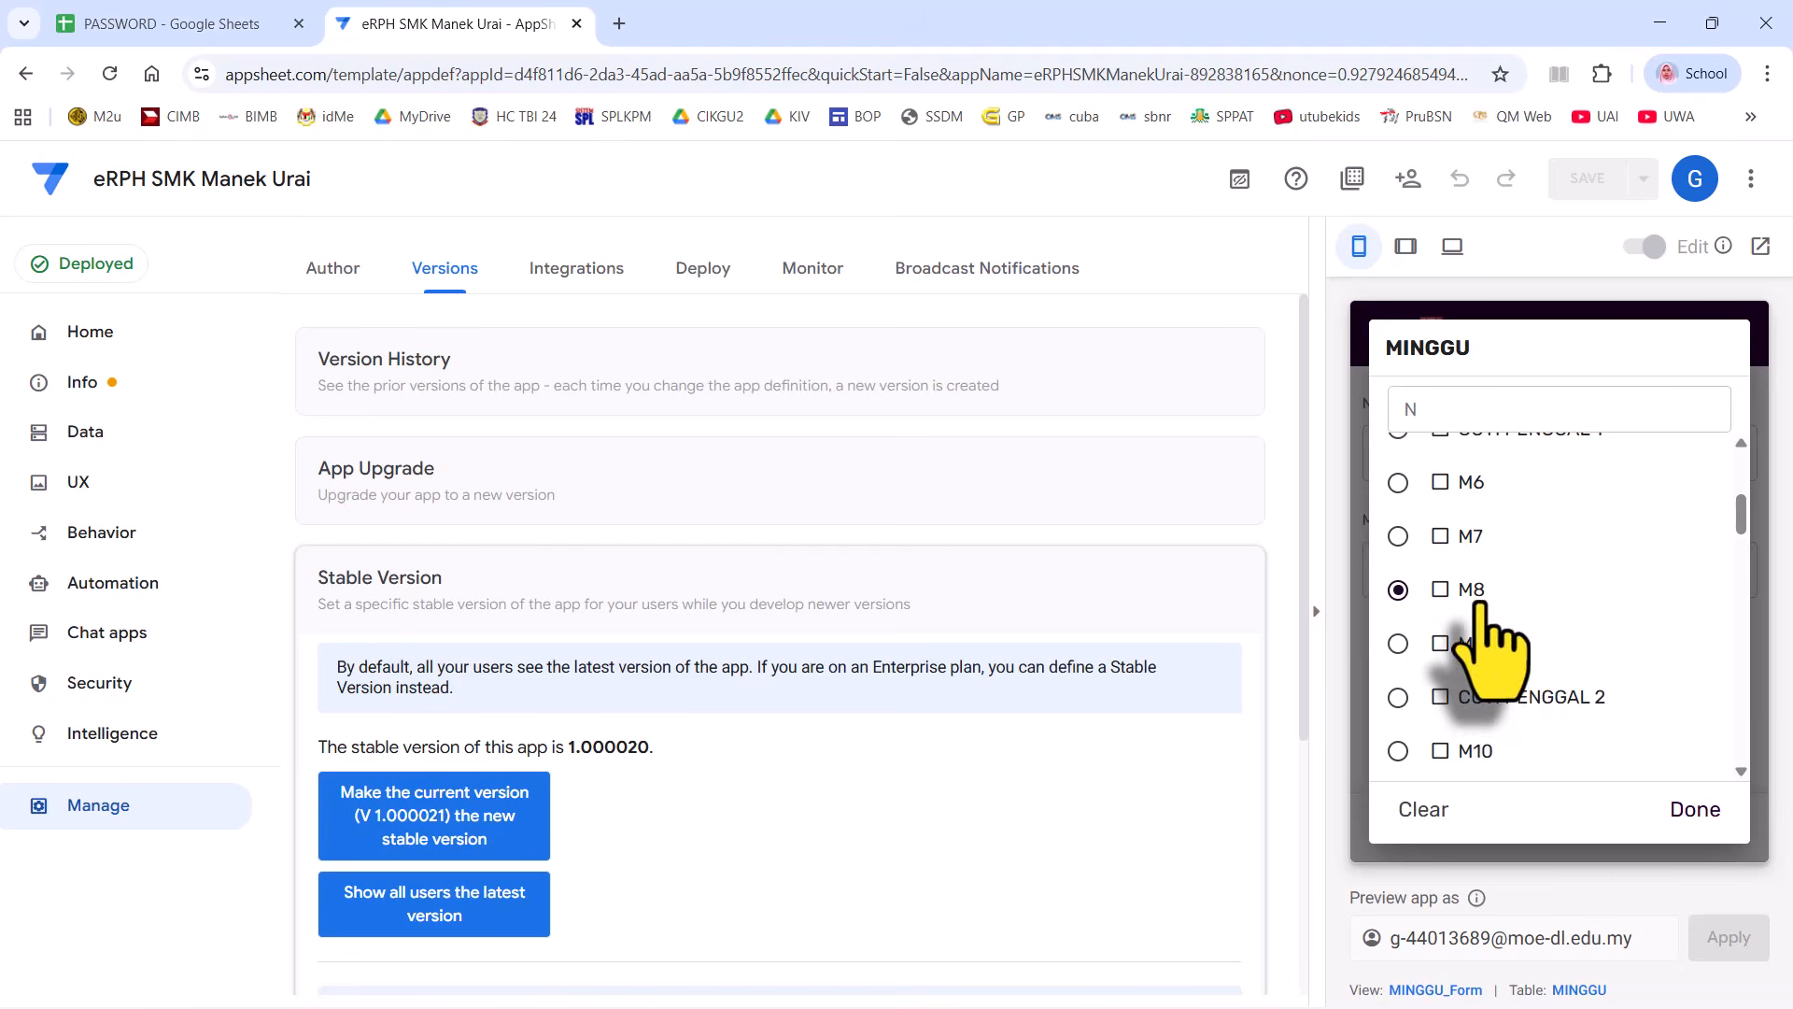
left_click(1645, 824)
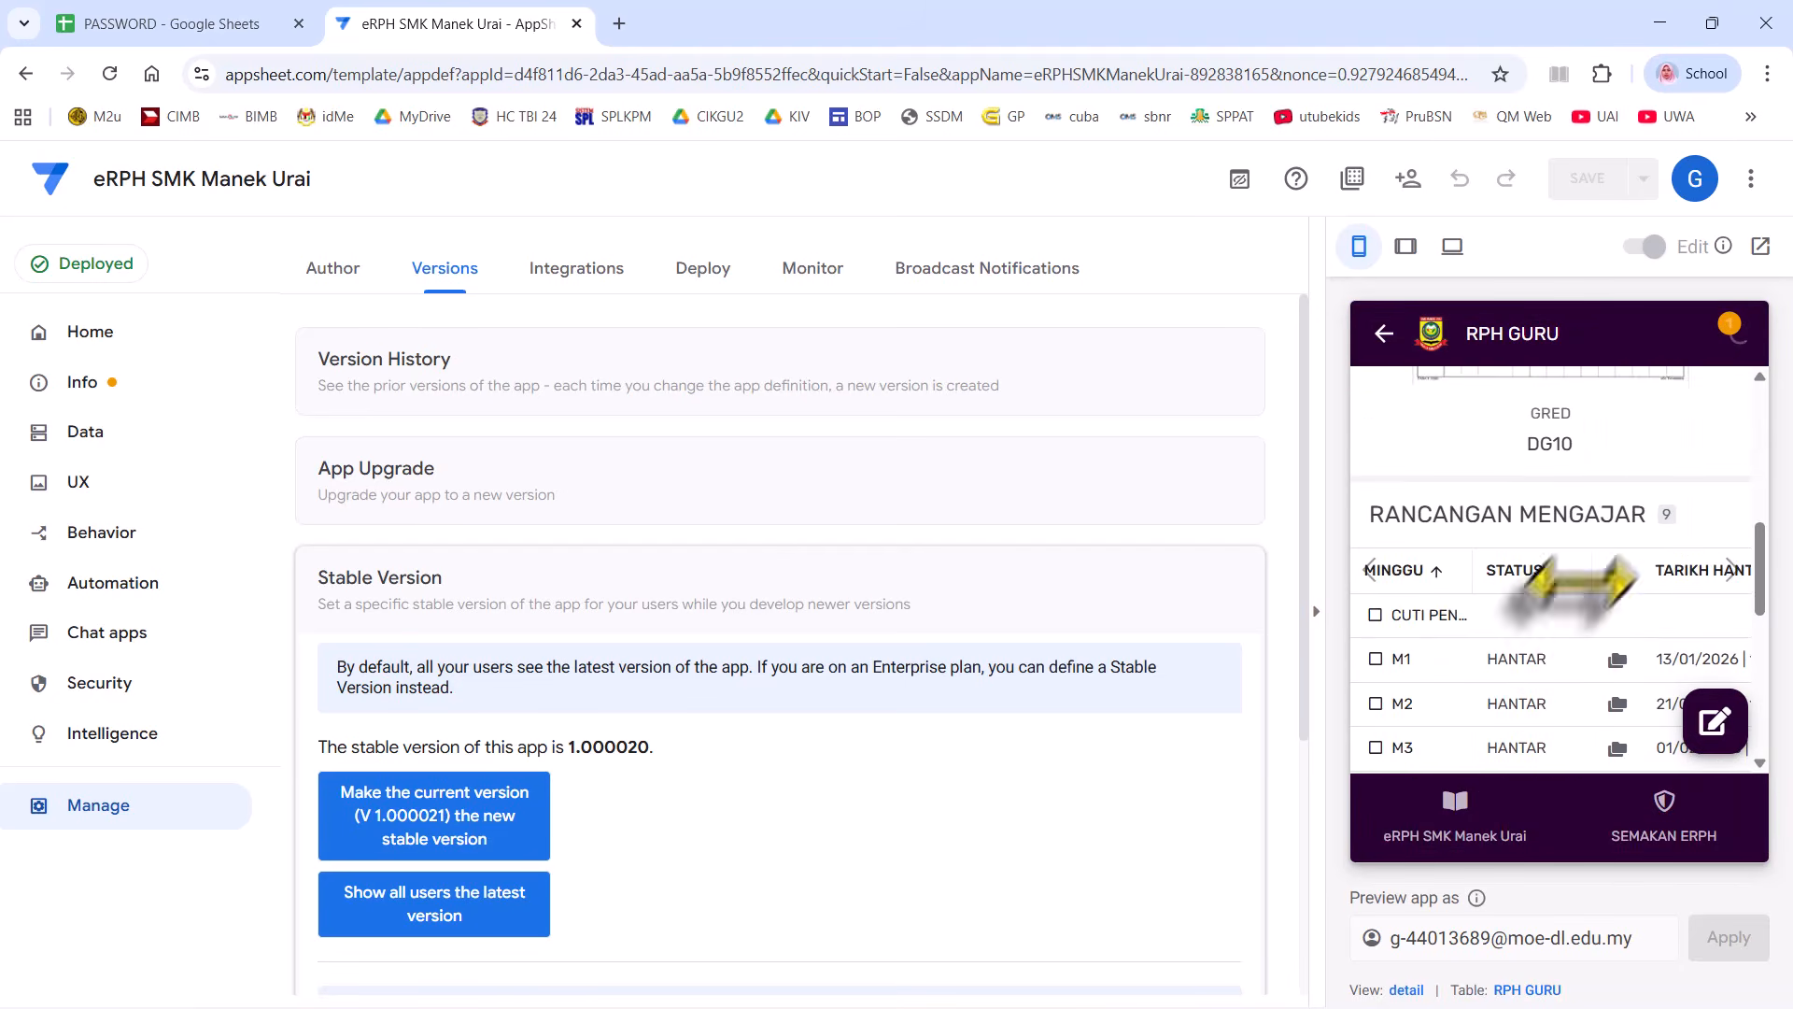
scroll(1578, 583, "down", 5)
left_click(1490, 514)
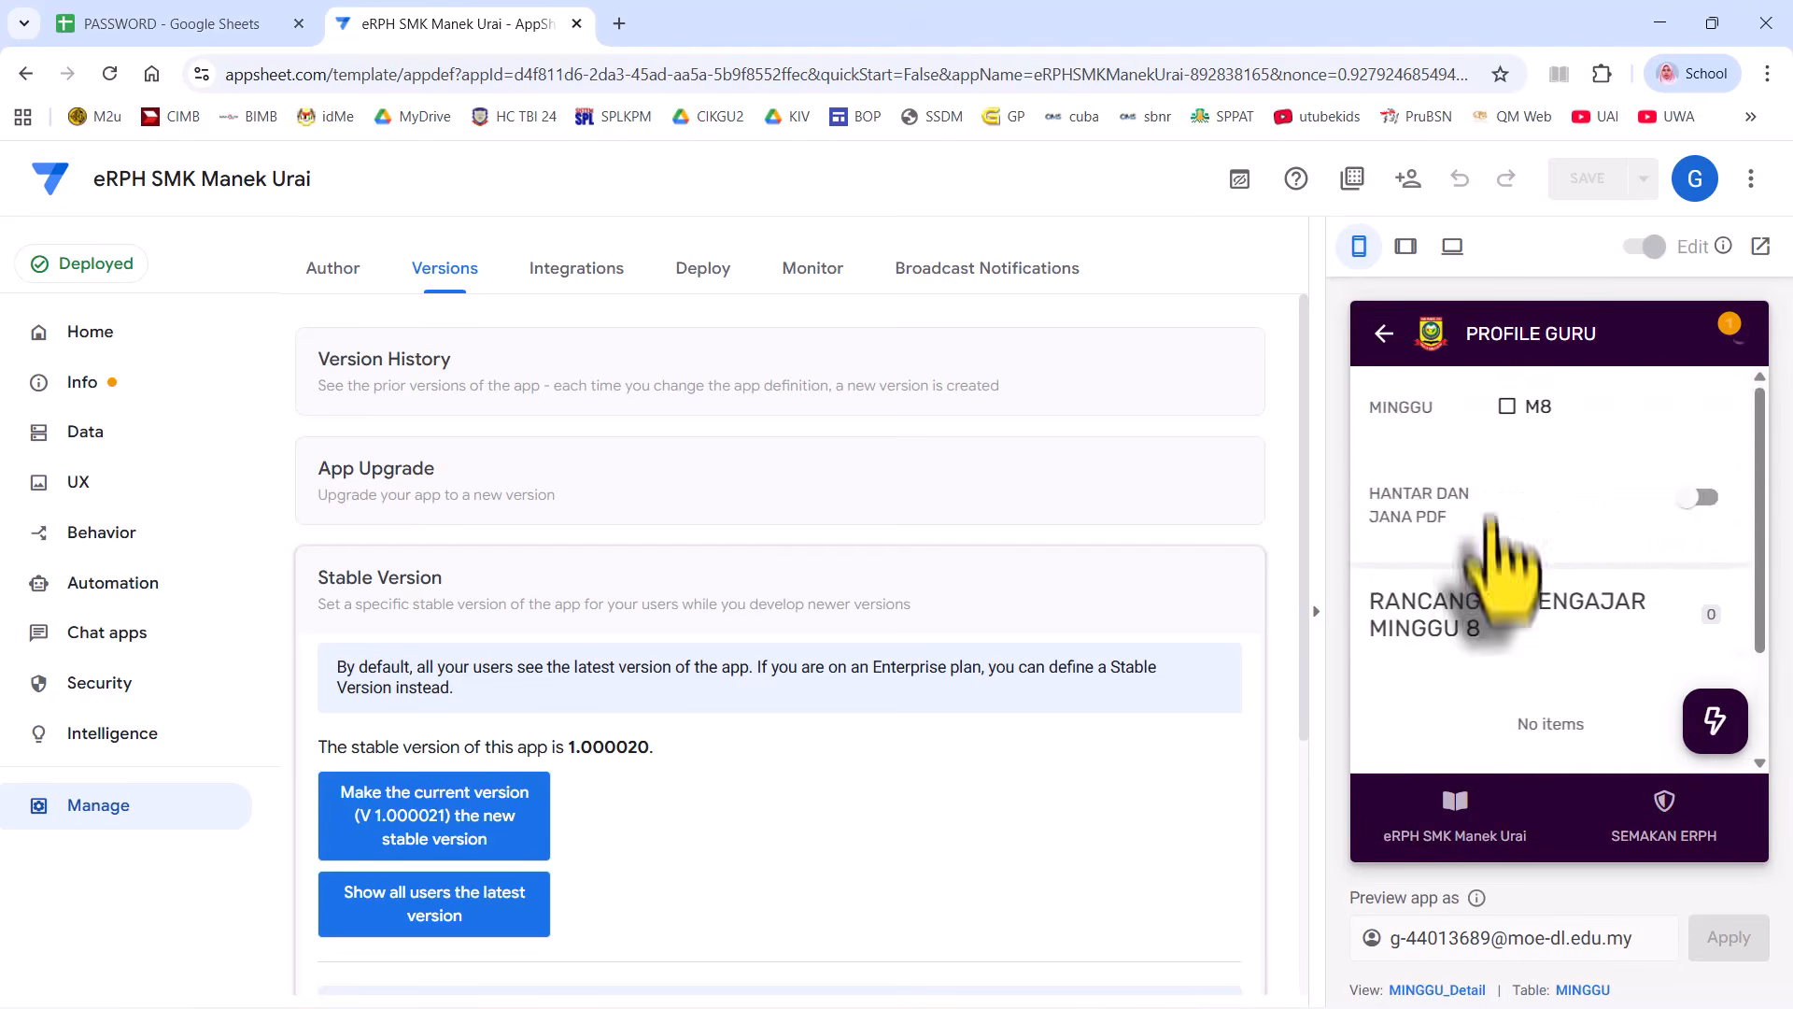
scroll(1532, 579, "down", 1)
- Start a new eRPH with subject SEJARAH, form 1 and class IBR - IBNU RUSHD
left_click(1626, 668)
scroll(1601, 601, "down", 3)
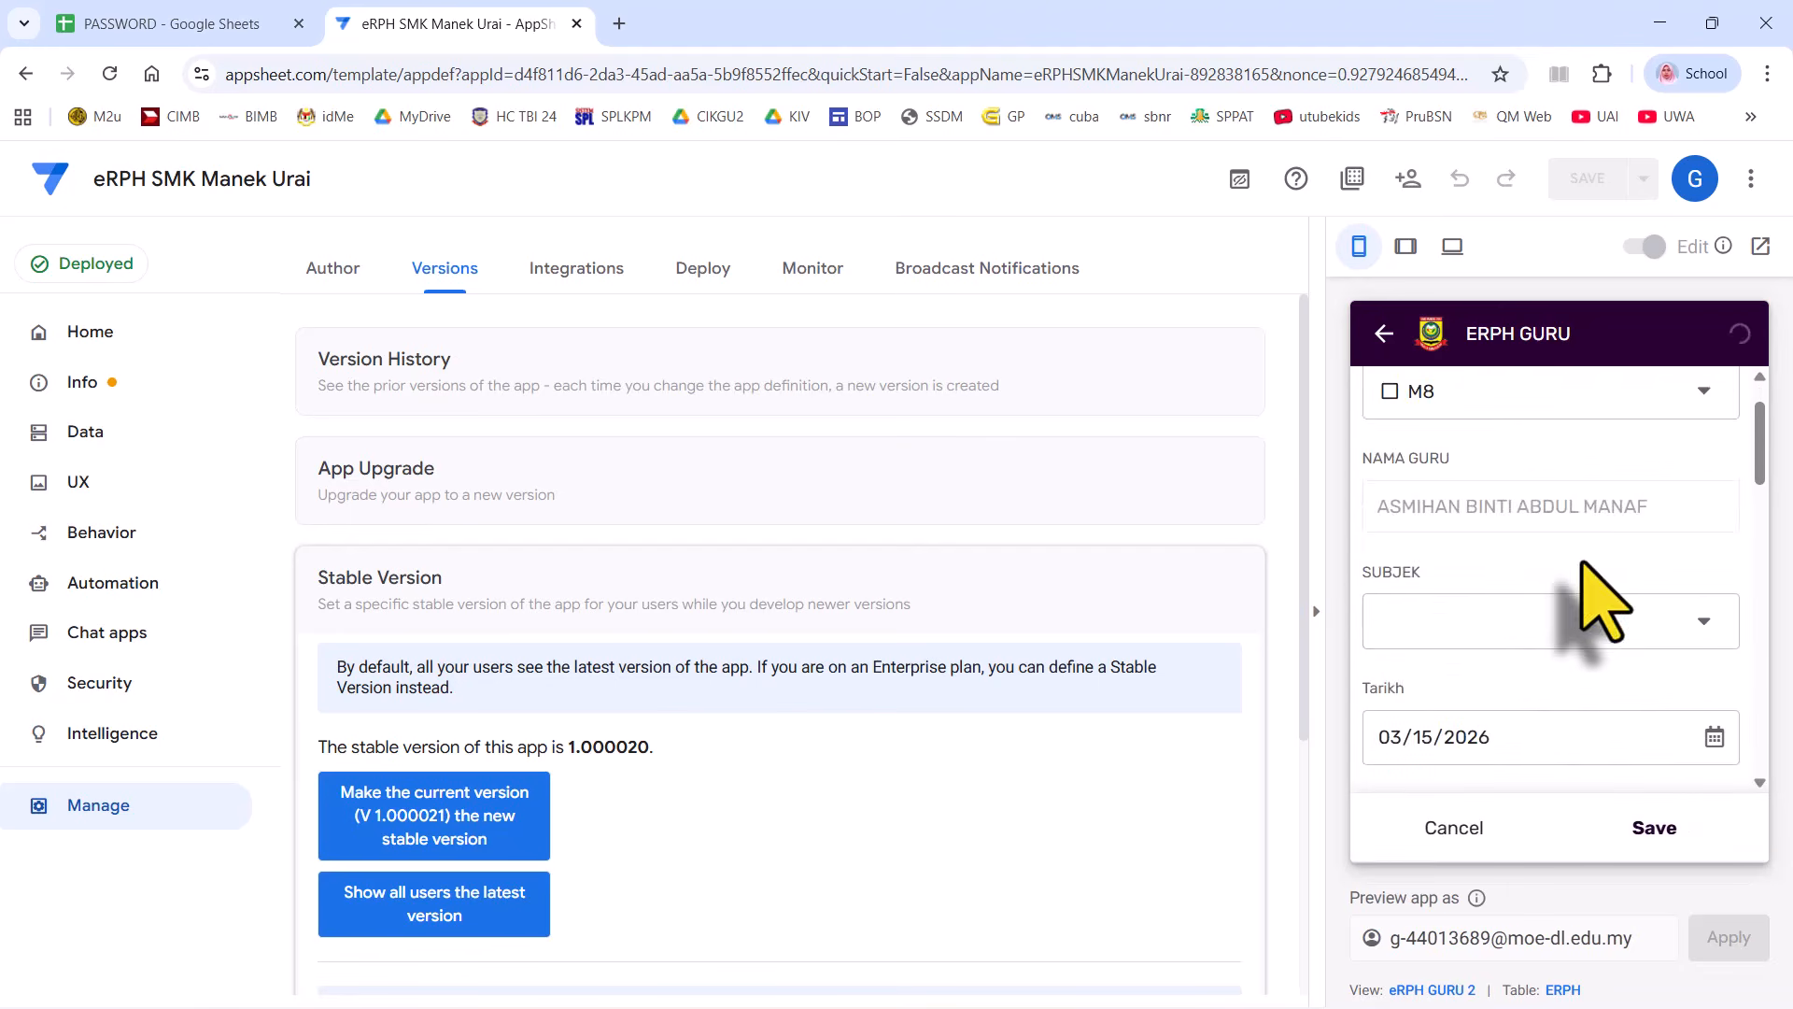
left_click(1509, 449)
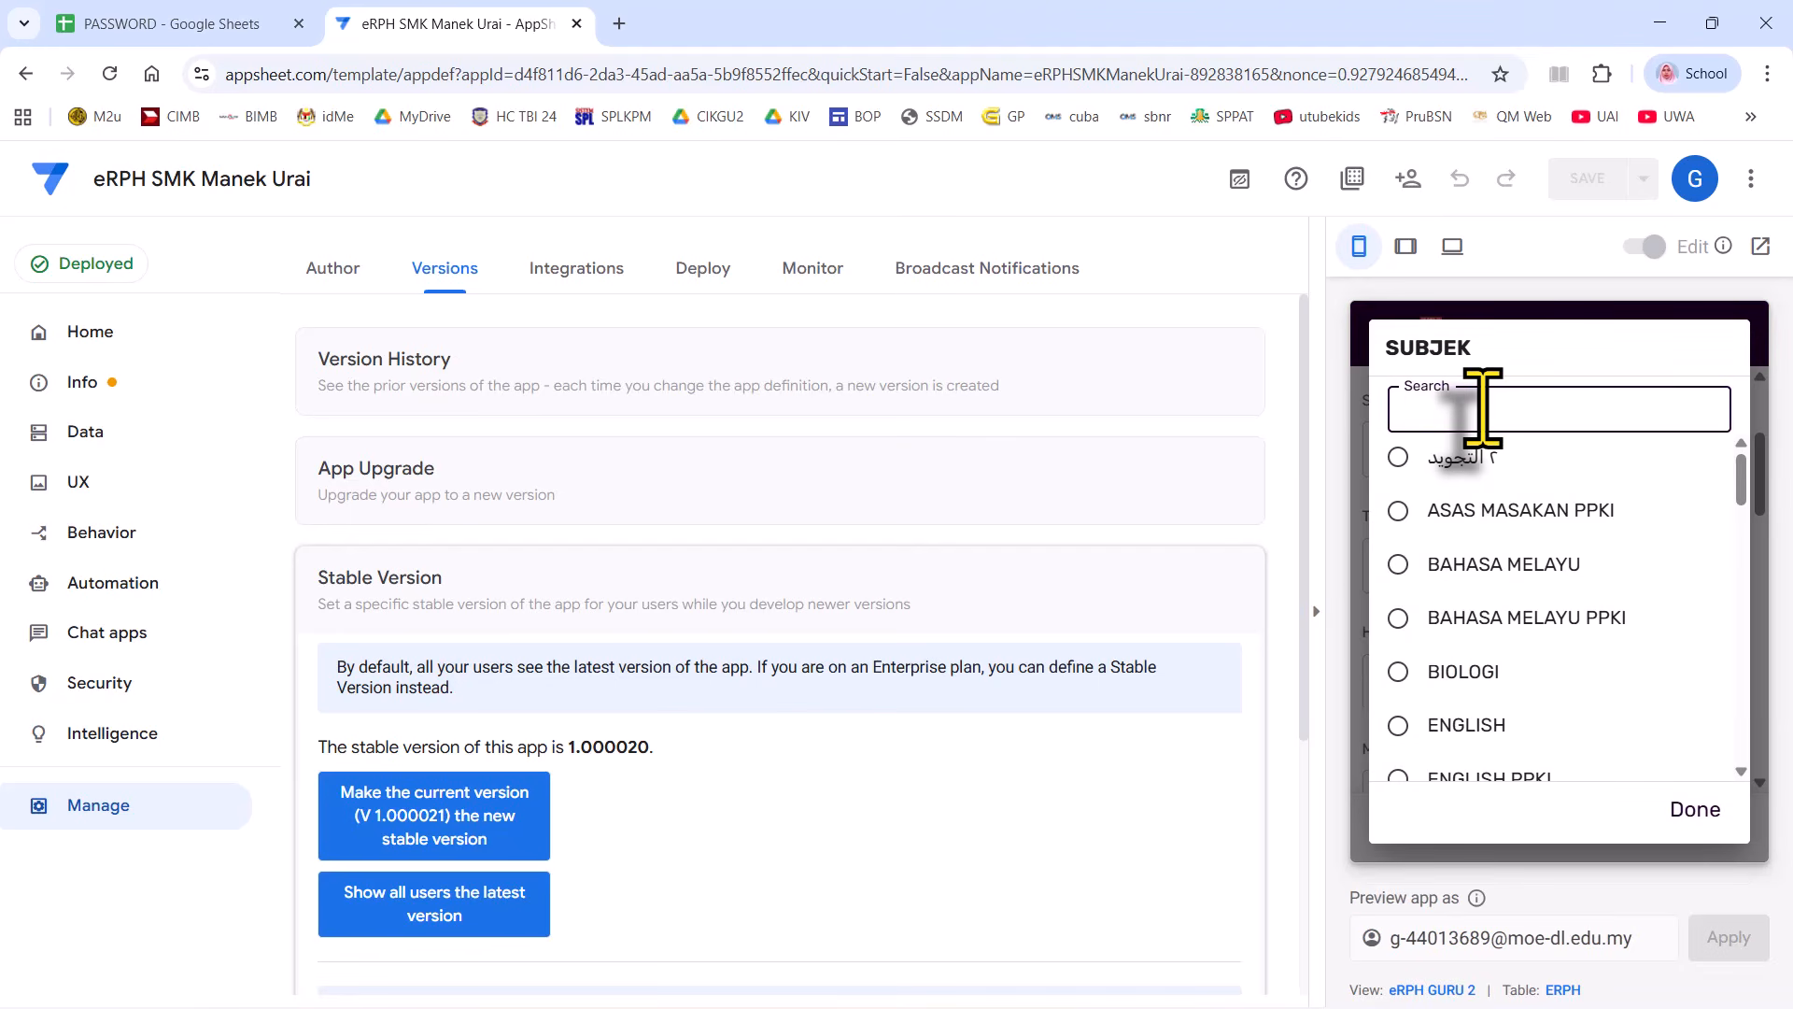
left_click(1469, 530)
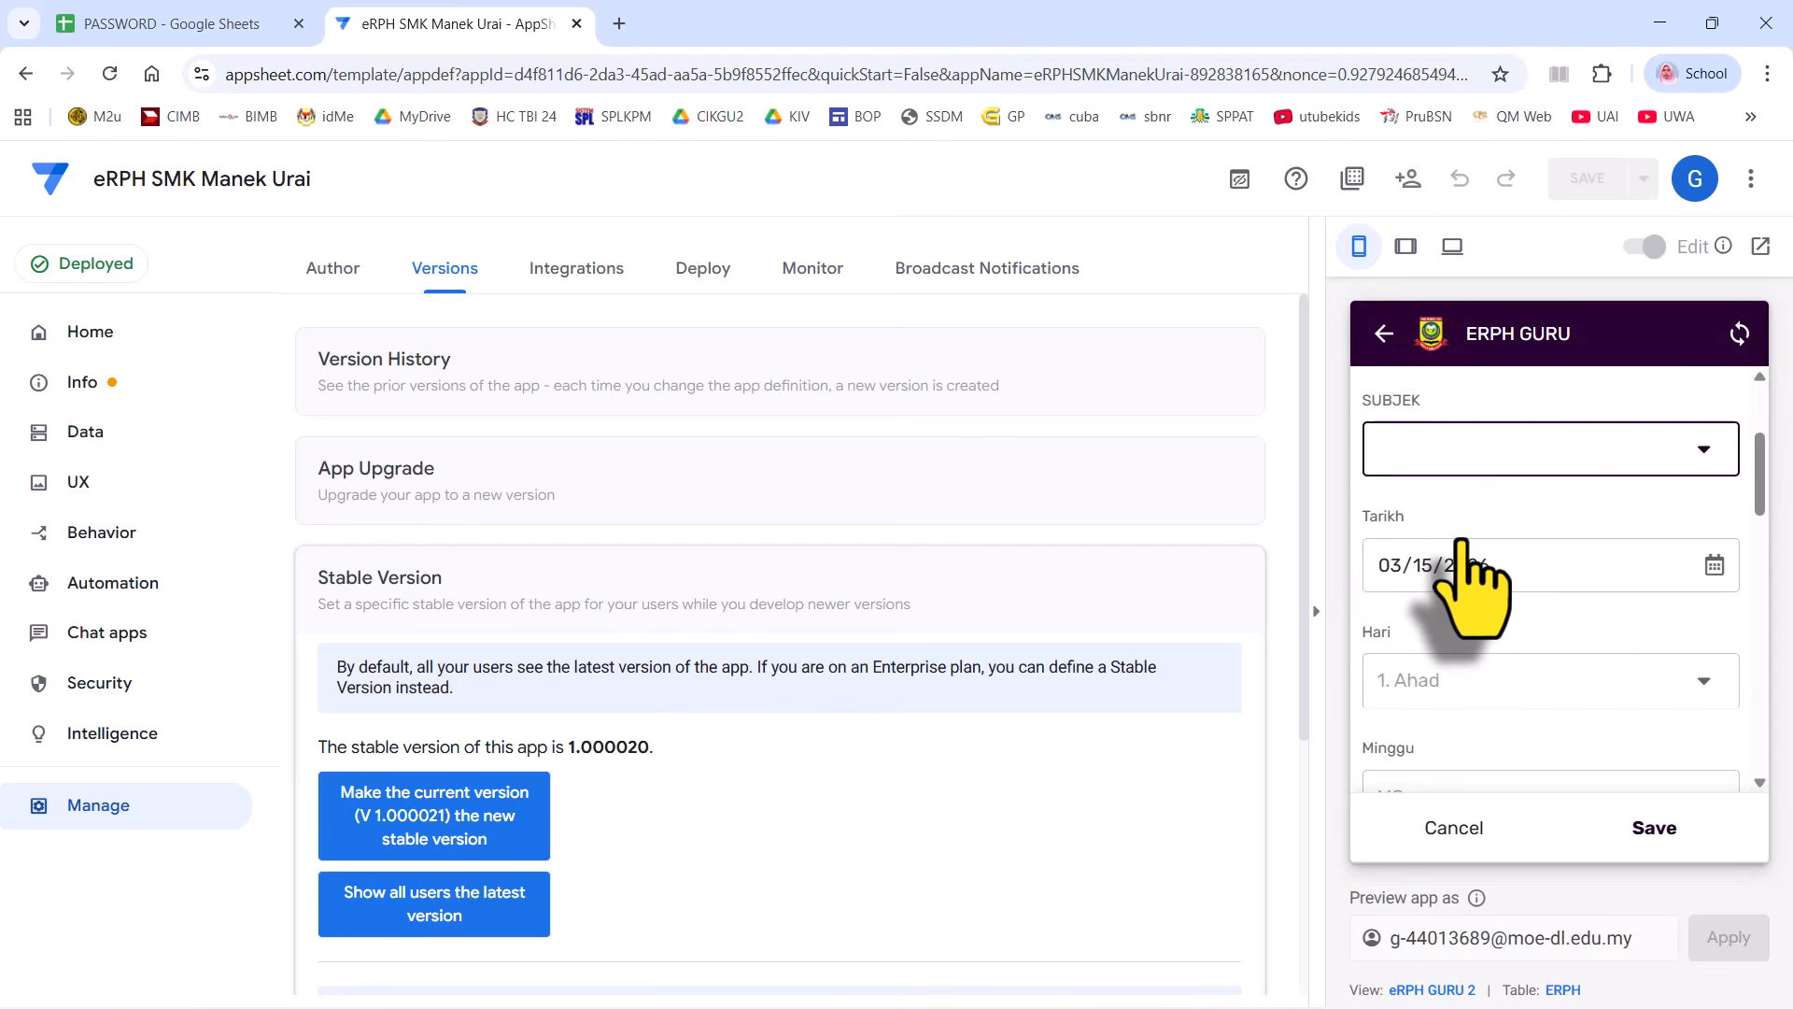
scroll(1492, 608, "down", 3)
left_click(1492, 565)
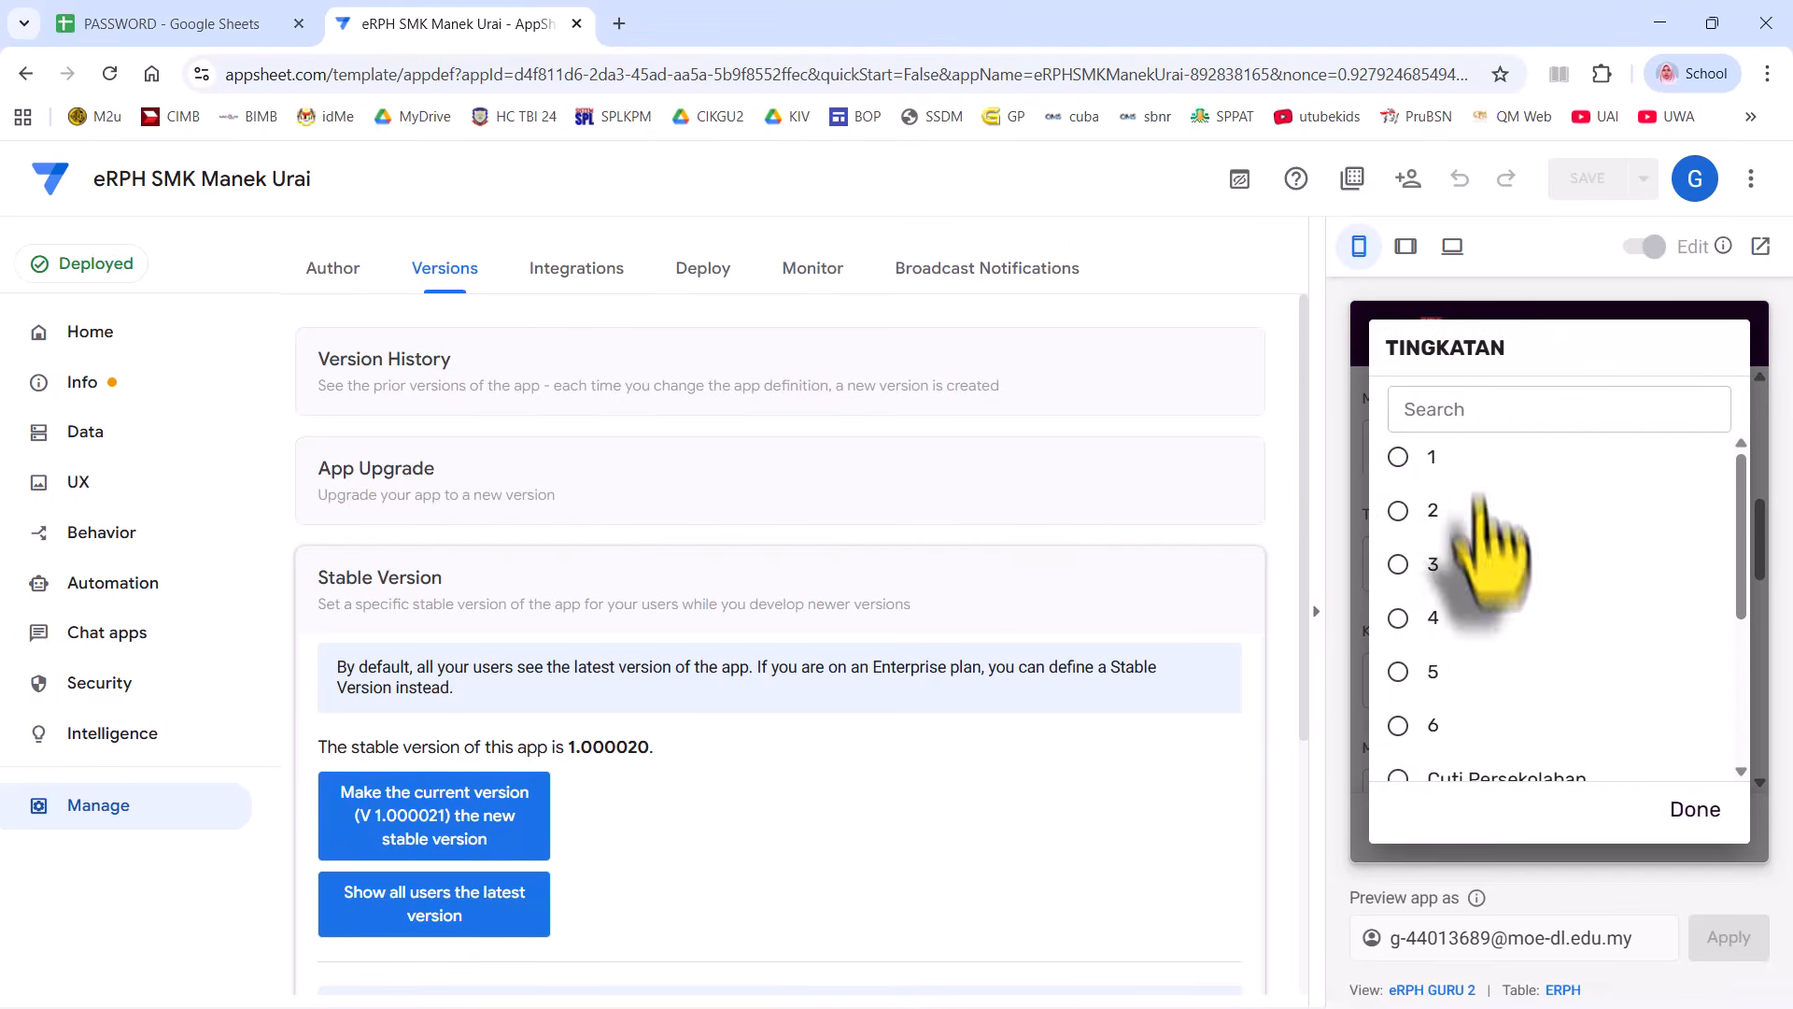
left_click(1469, 458)
left_click(1494, 564)
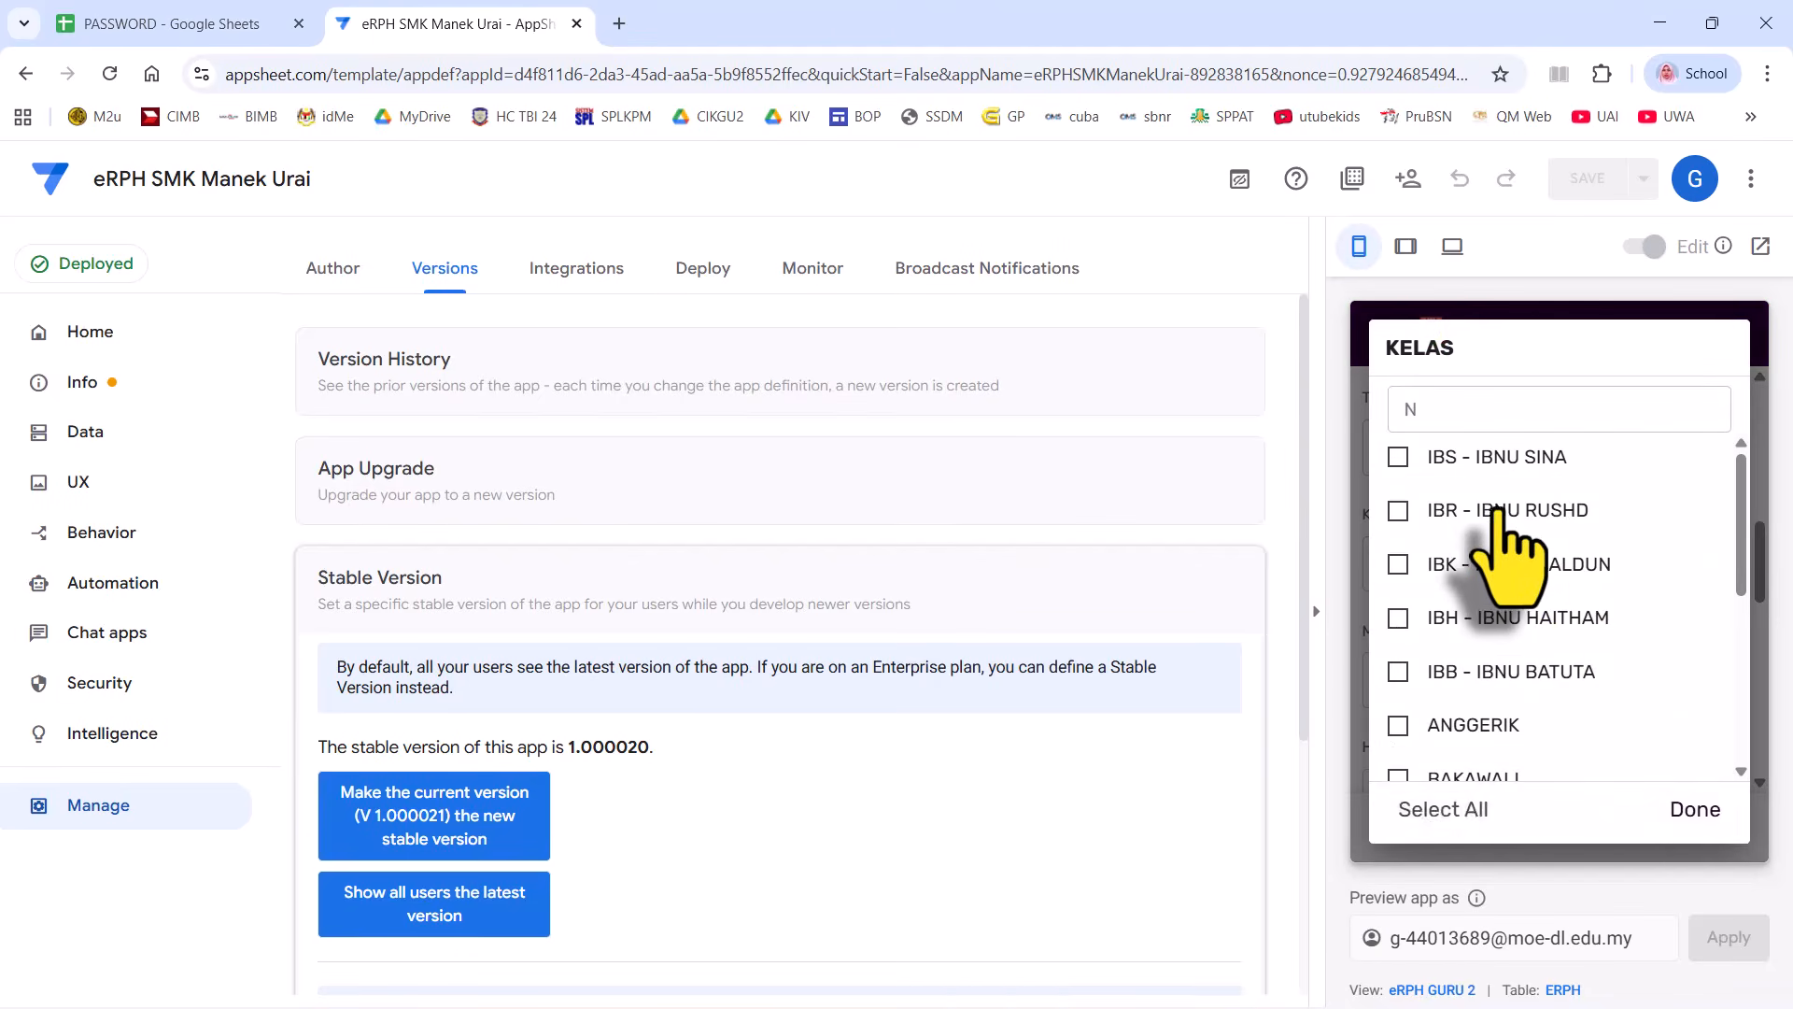
left_click(1503, 514)
left_click(1709, 817)
- Set the lesson time from 8:40 am to 9:40 am
scroll(1615, 668, "down", 1)
left_click(1522, 567)
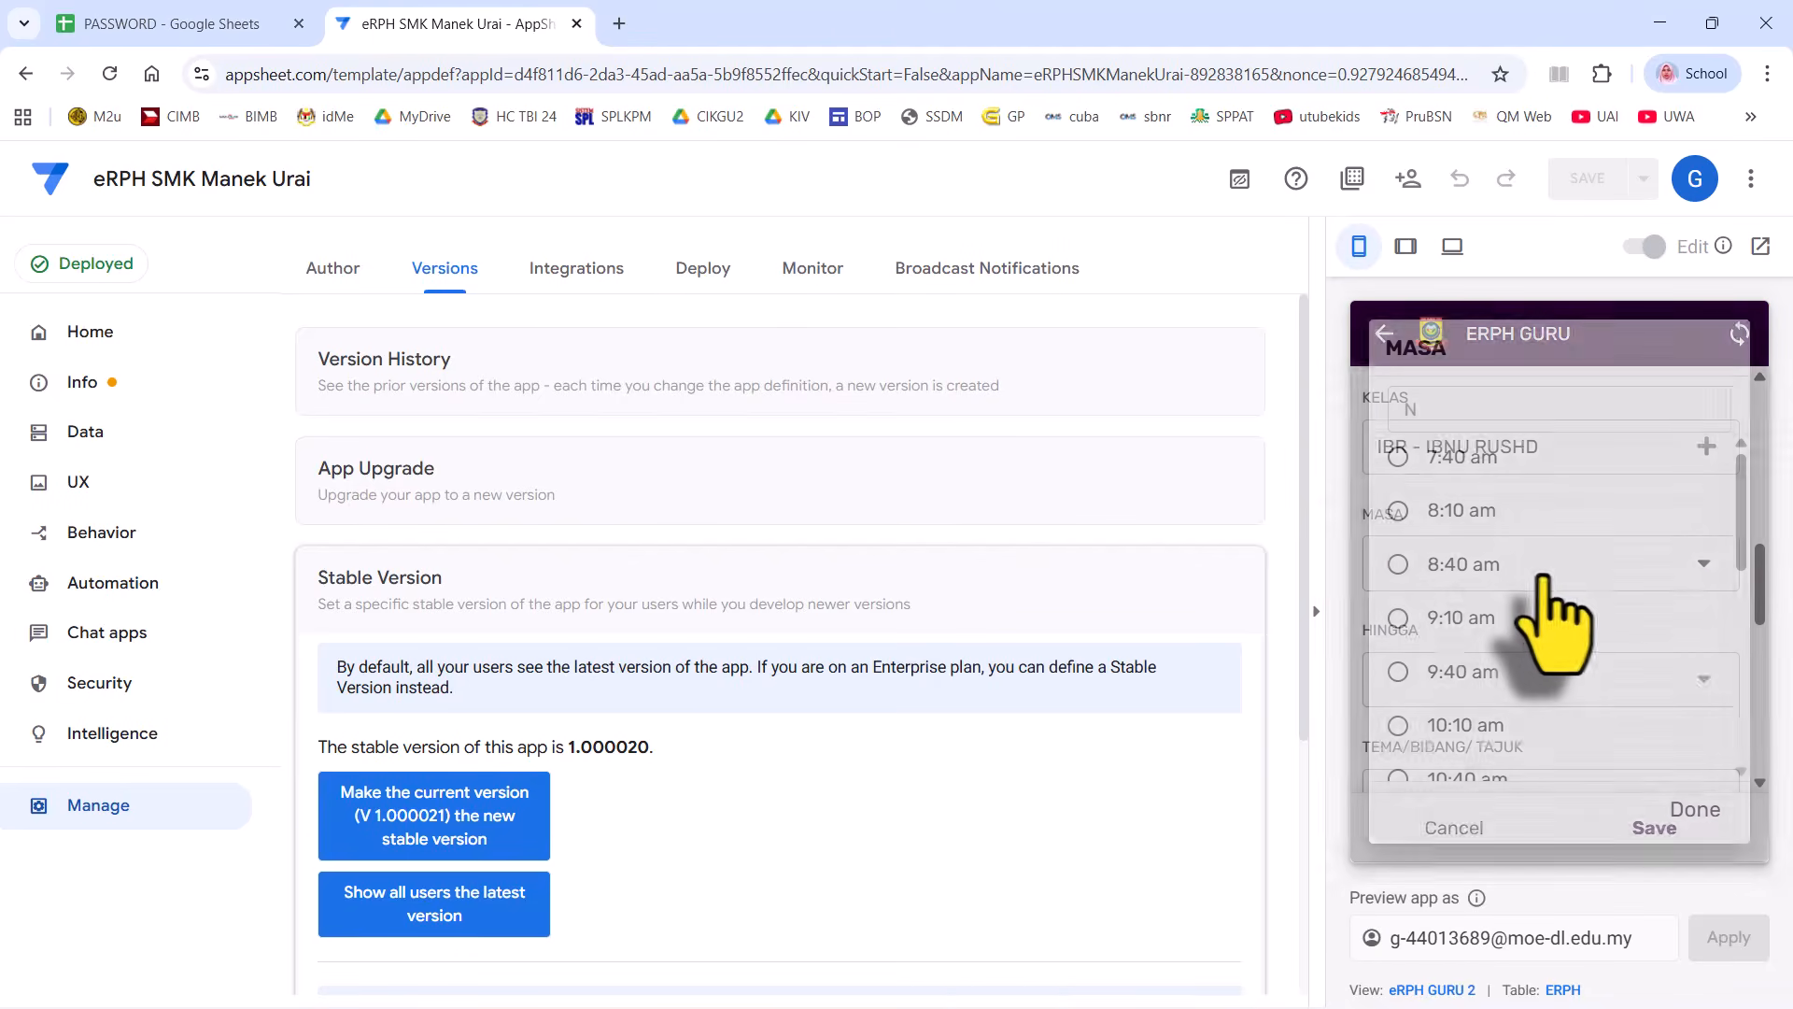
left_click(1492, 568)
left_click(1494, 565)
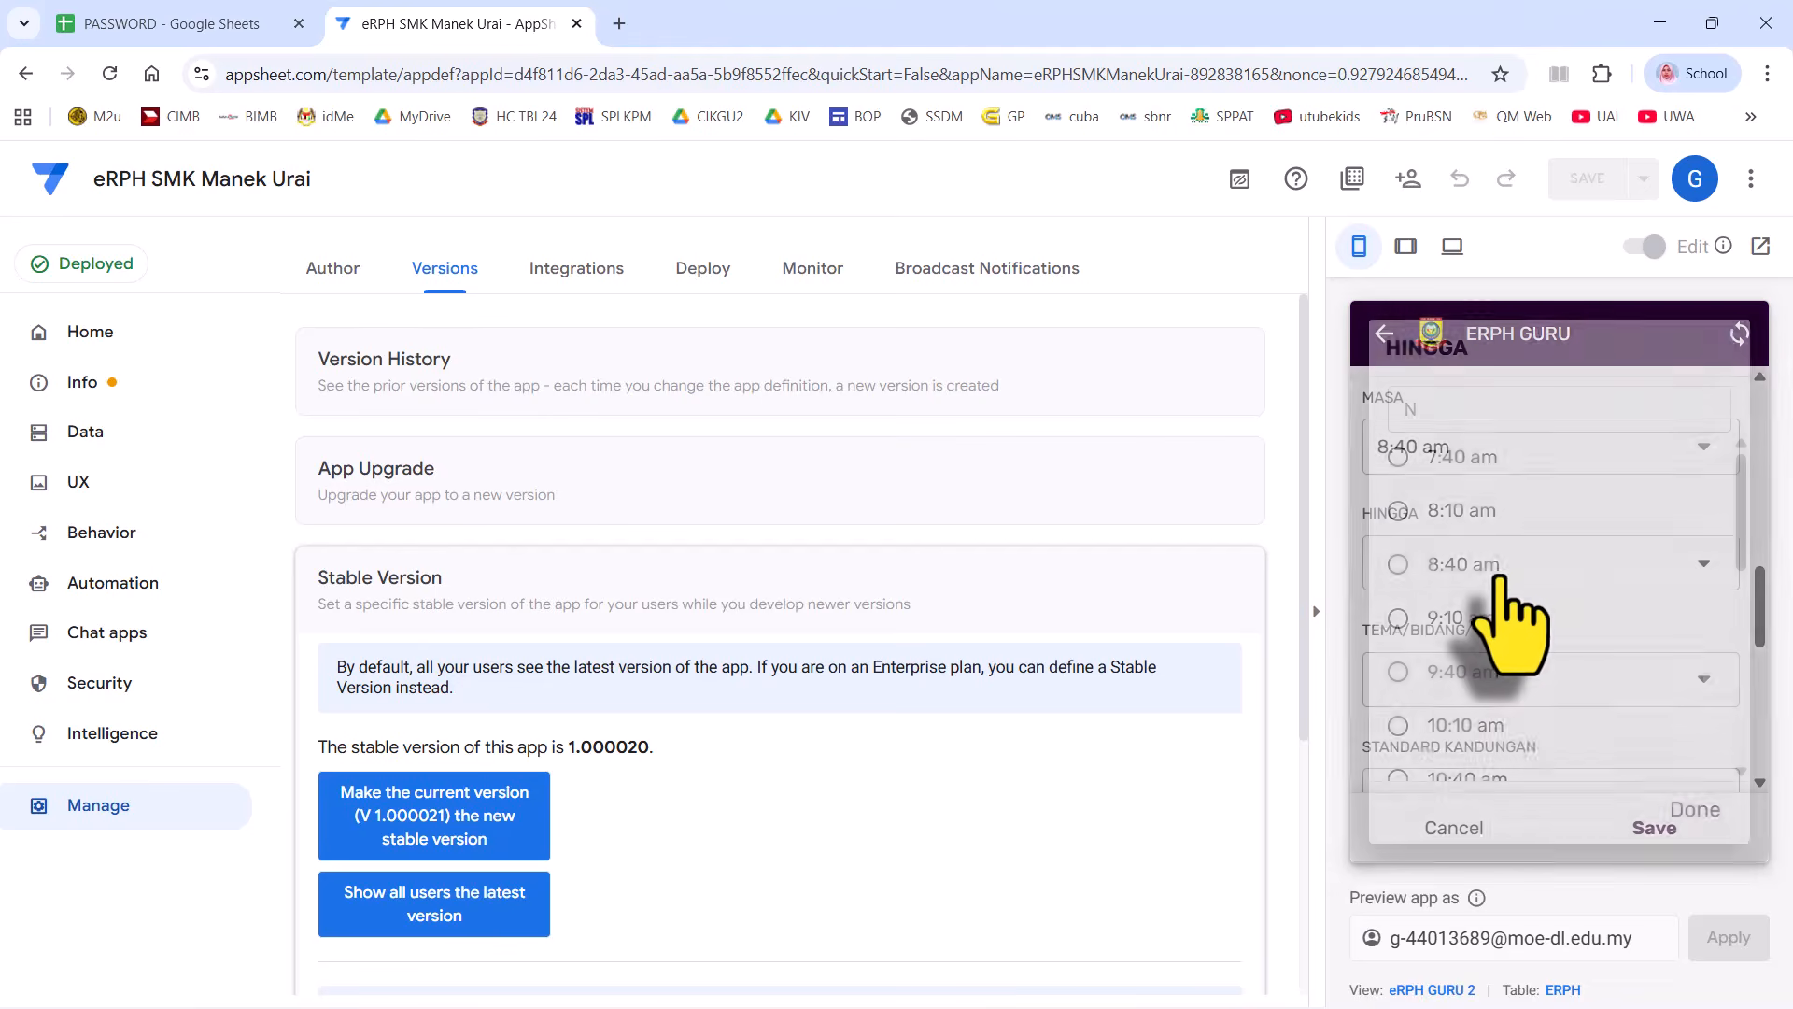
left_click(1471, 680)
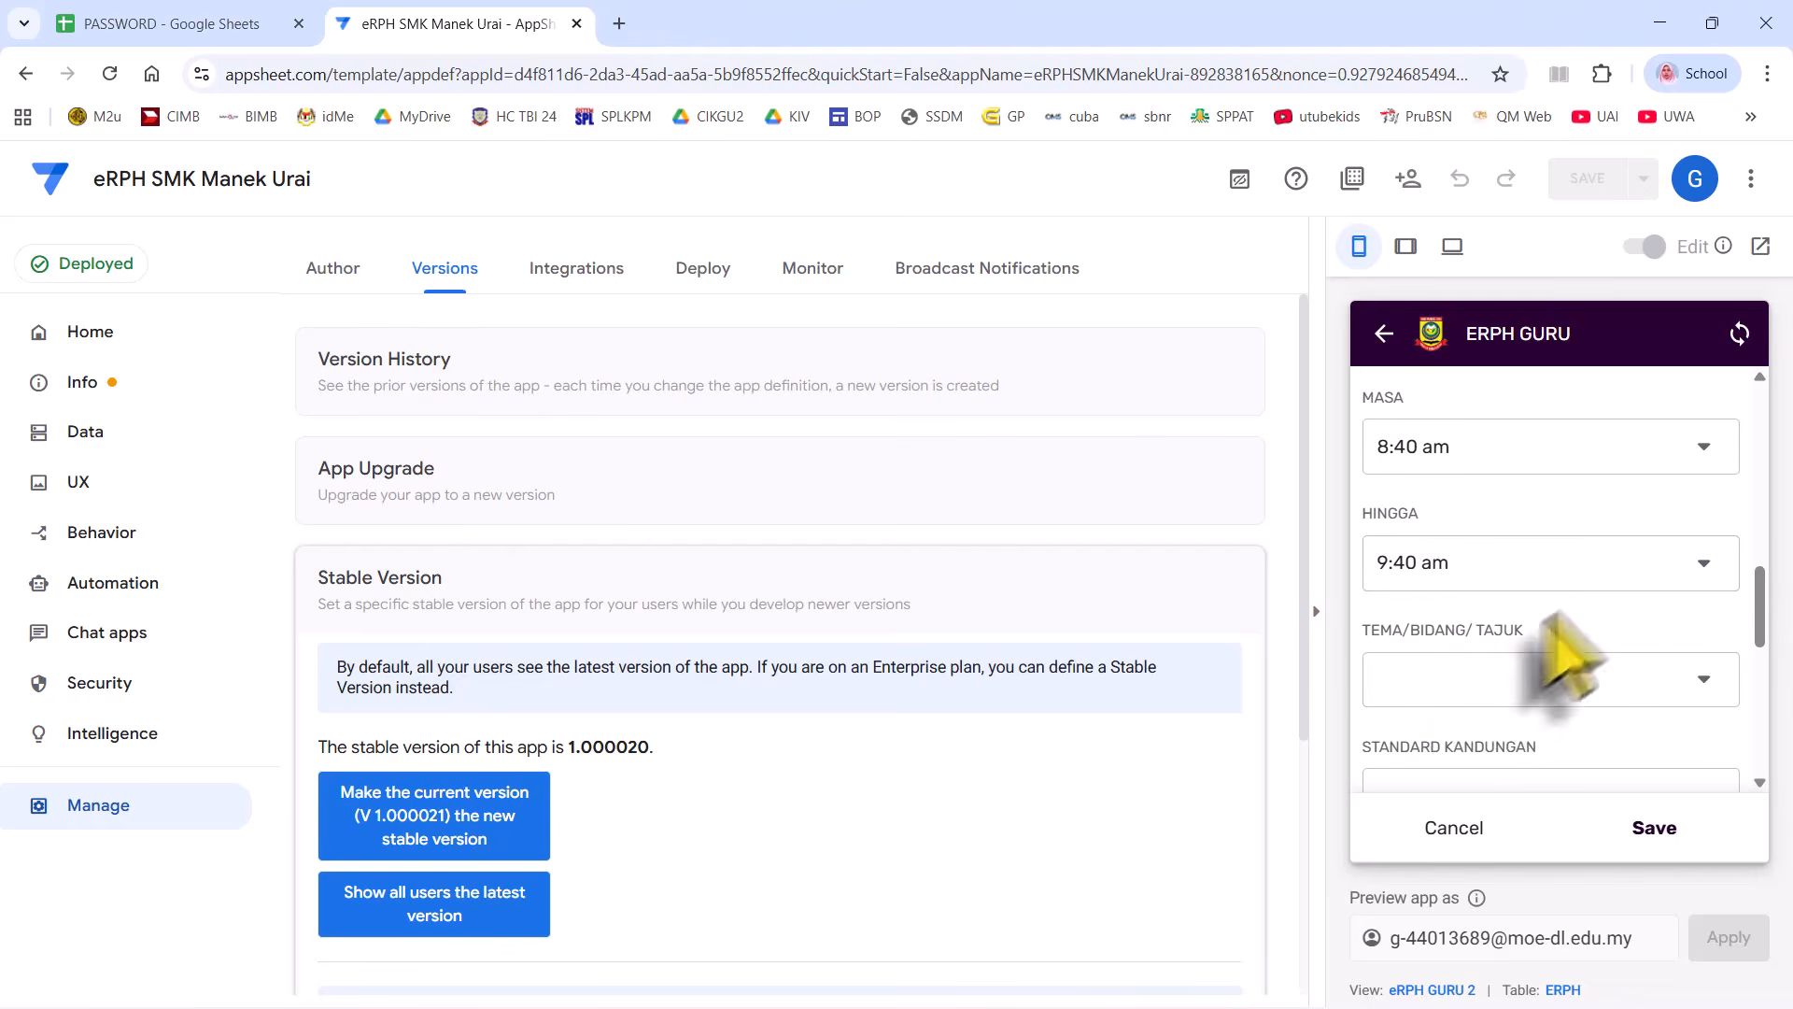
- Choose theme 1. Pengenalan Ilmu Sejarah and learning standard 1.1.2, then save the plan
left_click(1562, 659)
left_click(1480, 472)
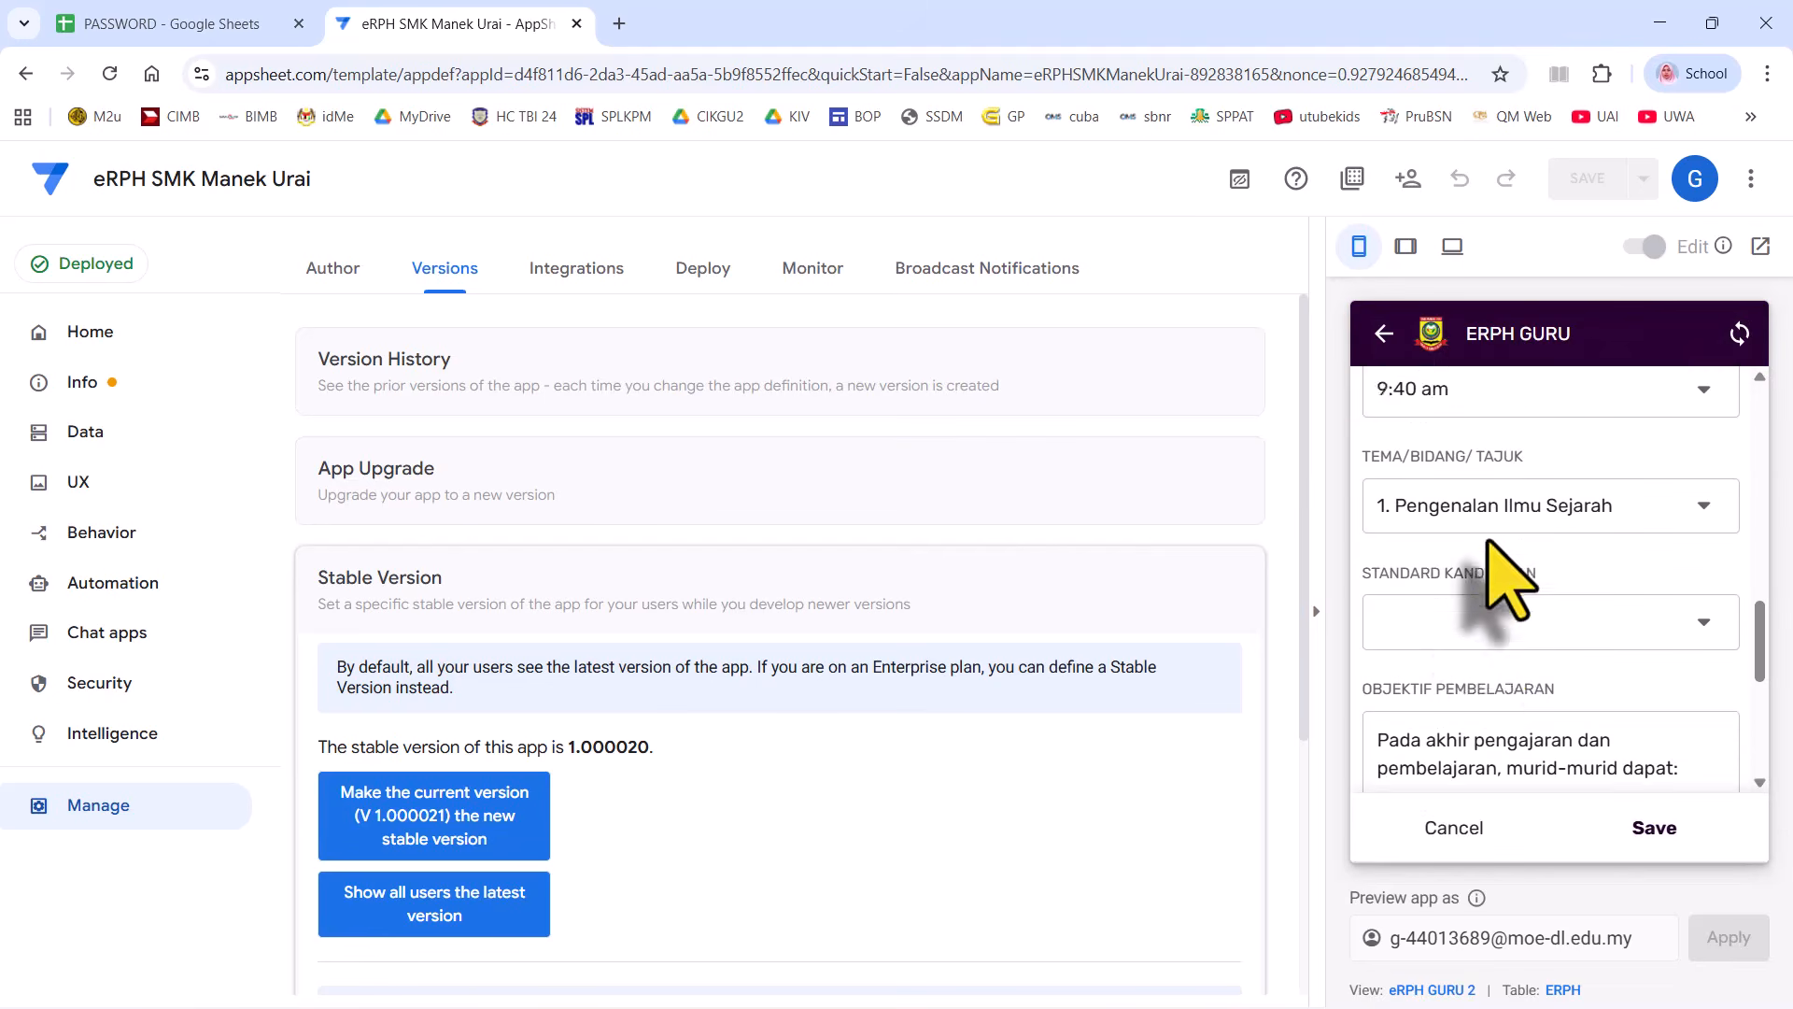
left_click(1491, 597)
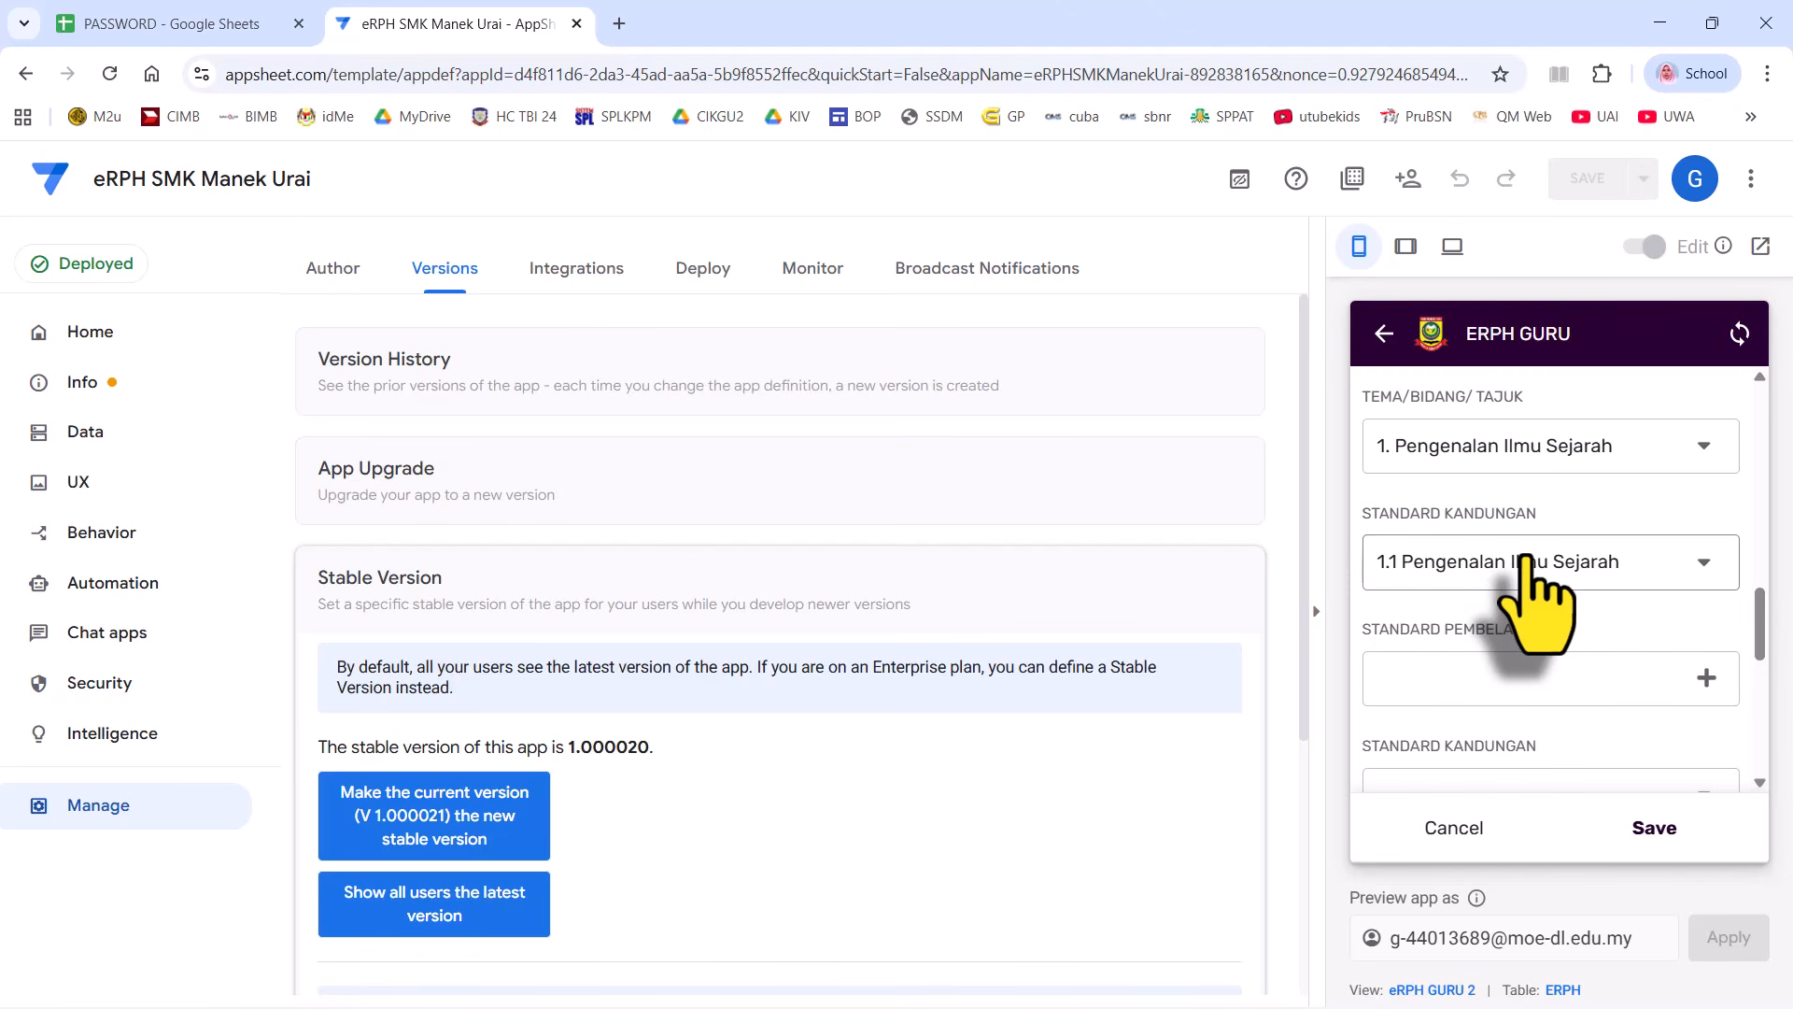
left_click(1587, 686)
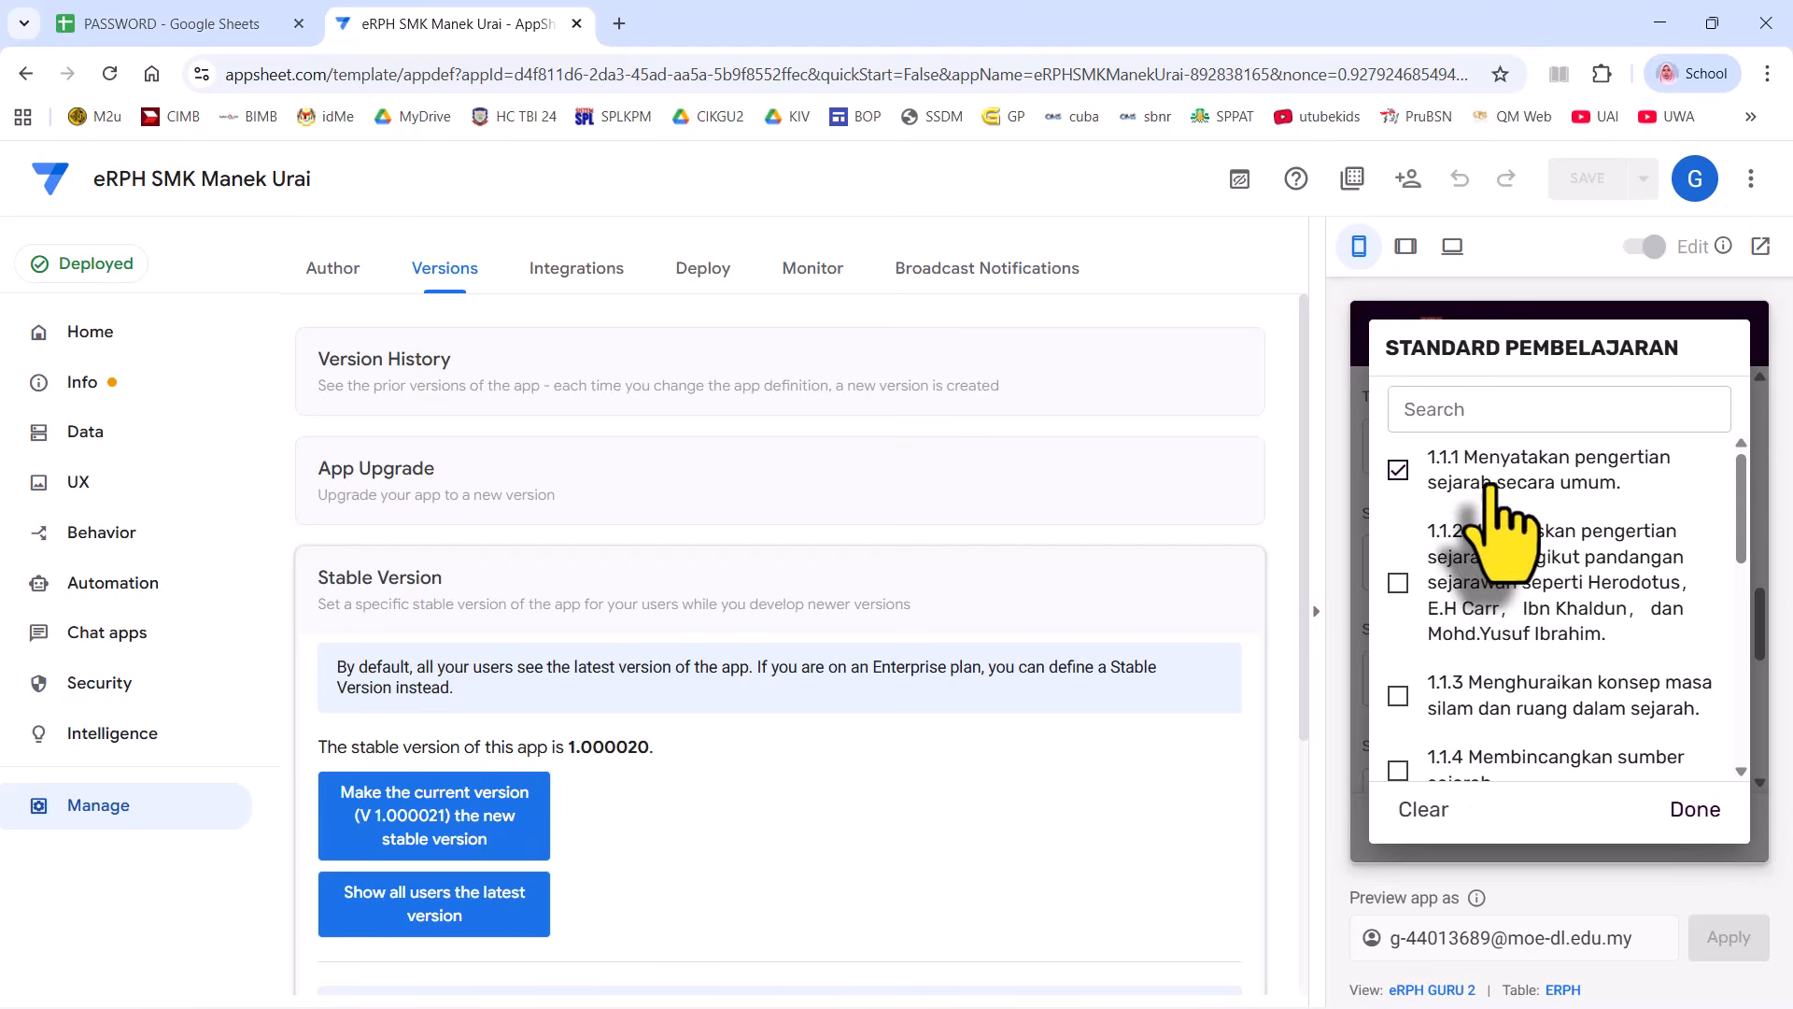
scroll(1536, 570, "down", 1)
left_click(1517, 481)
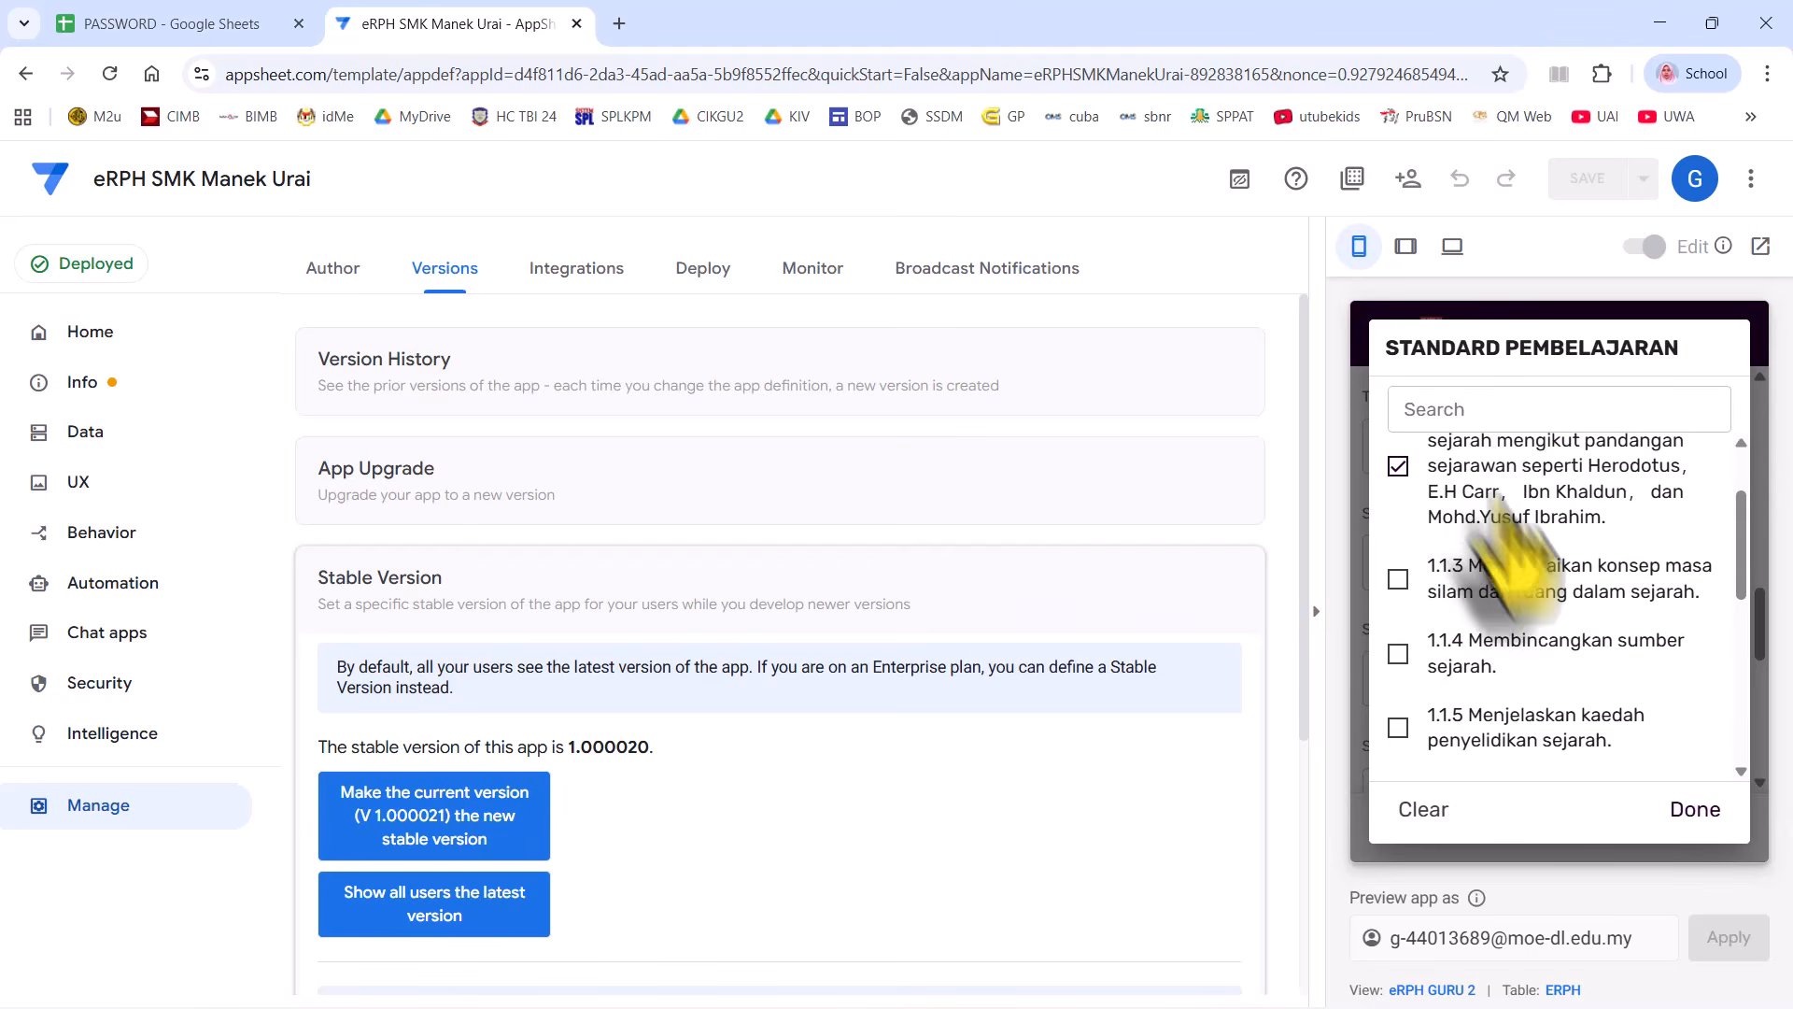
left_click(1681, 813)
scroll(1601, 682, "down", 10)
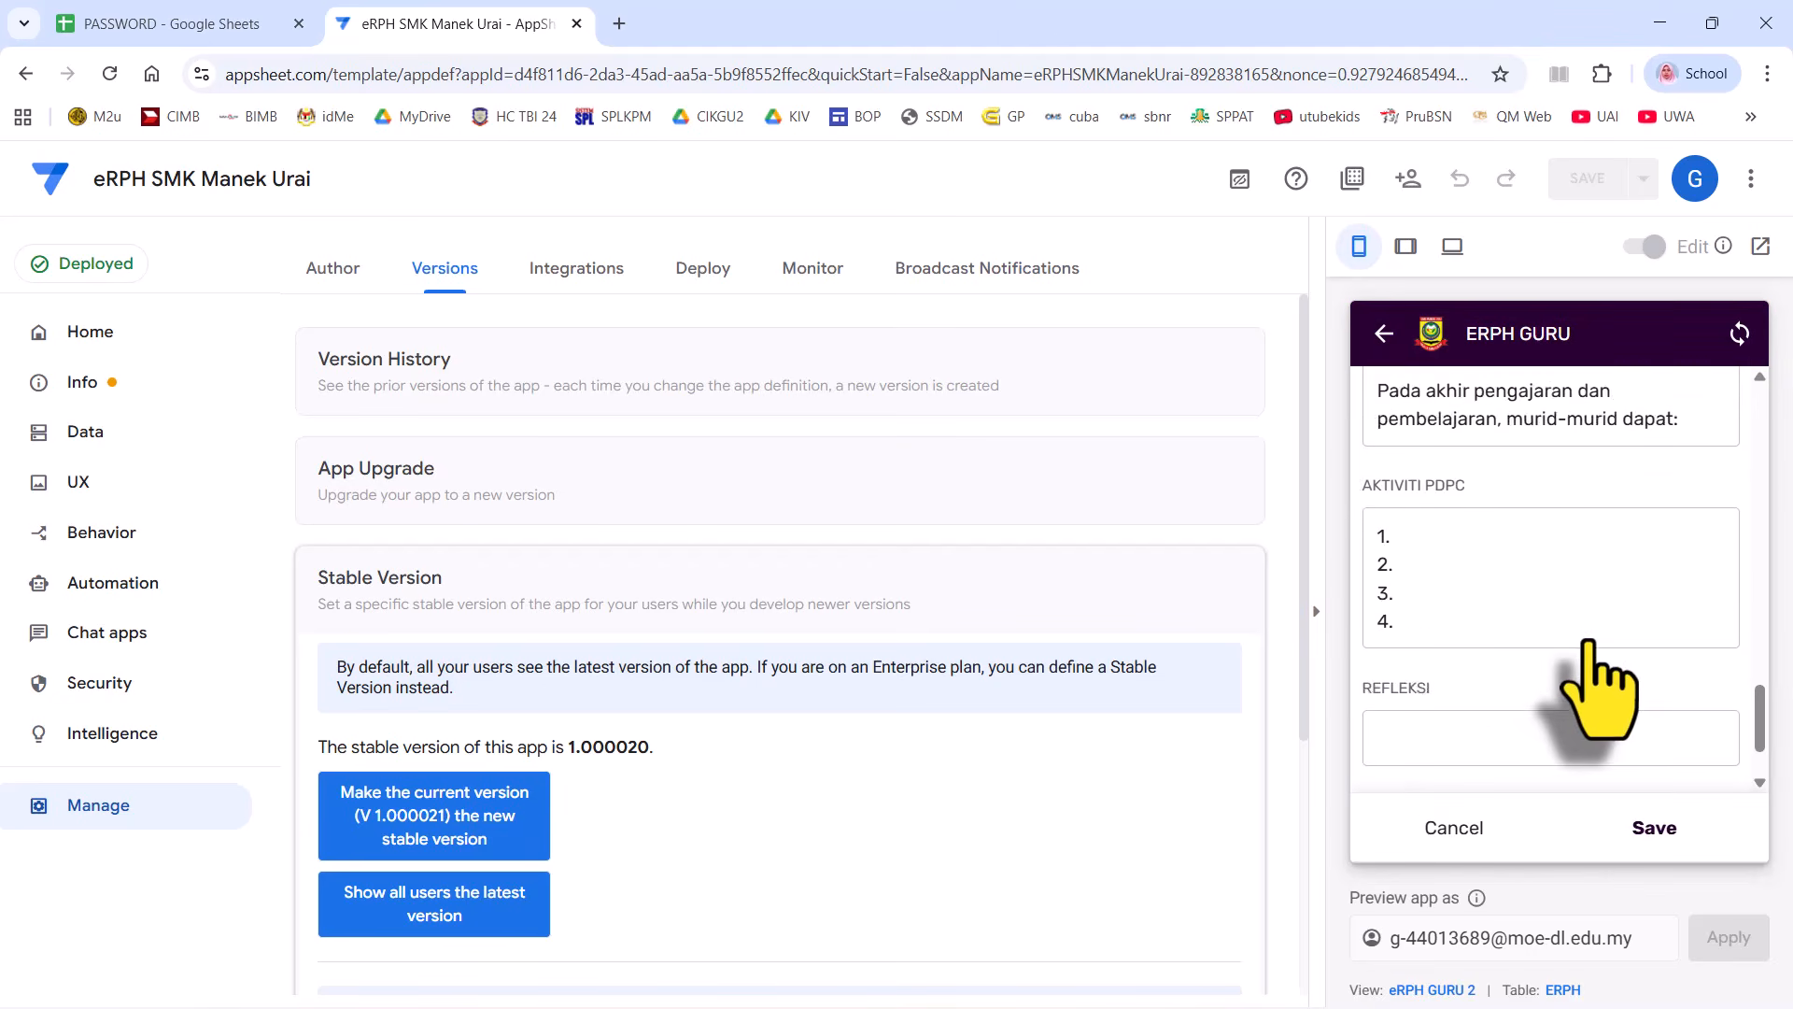
left_click(1655, 827)
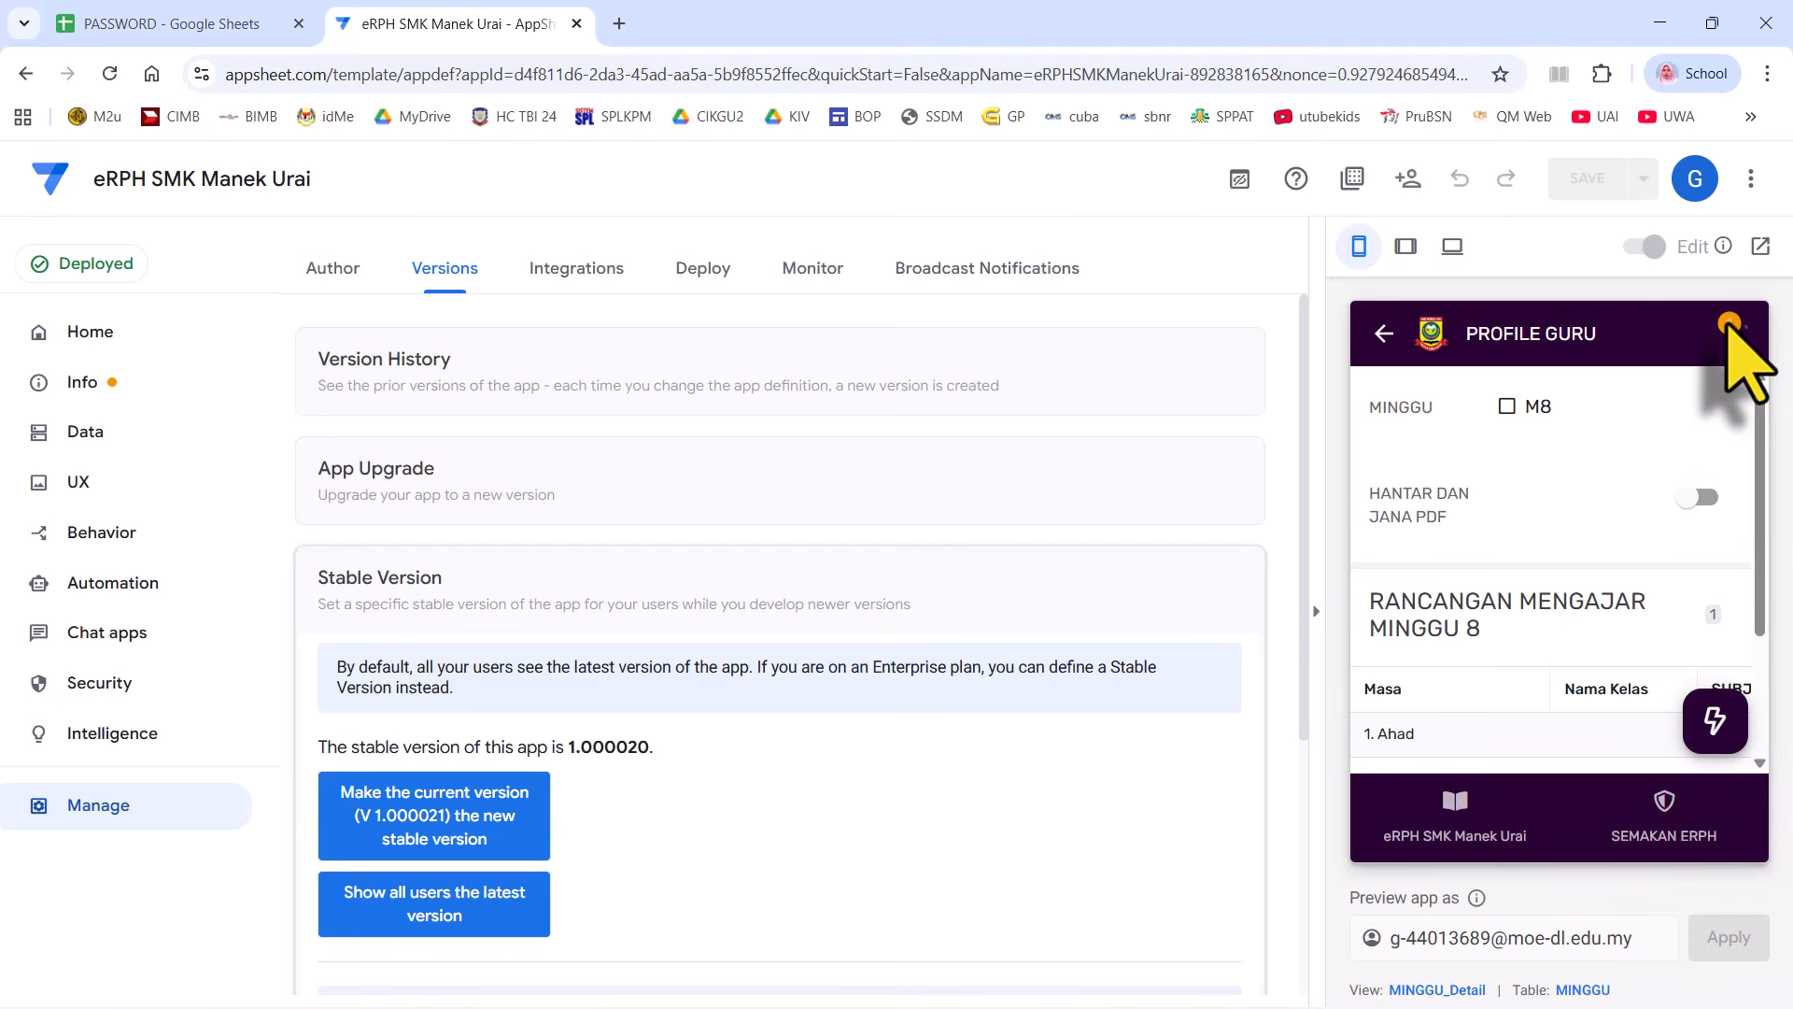
- Sync the saved week 8 lesson and go back to the eRPH SMK Manek Urai menu
left_click(1734, 331)
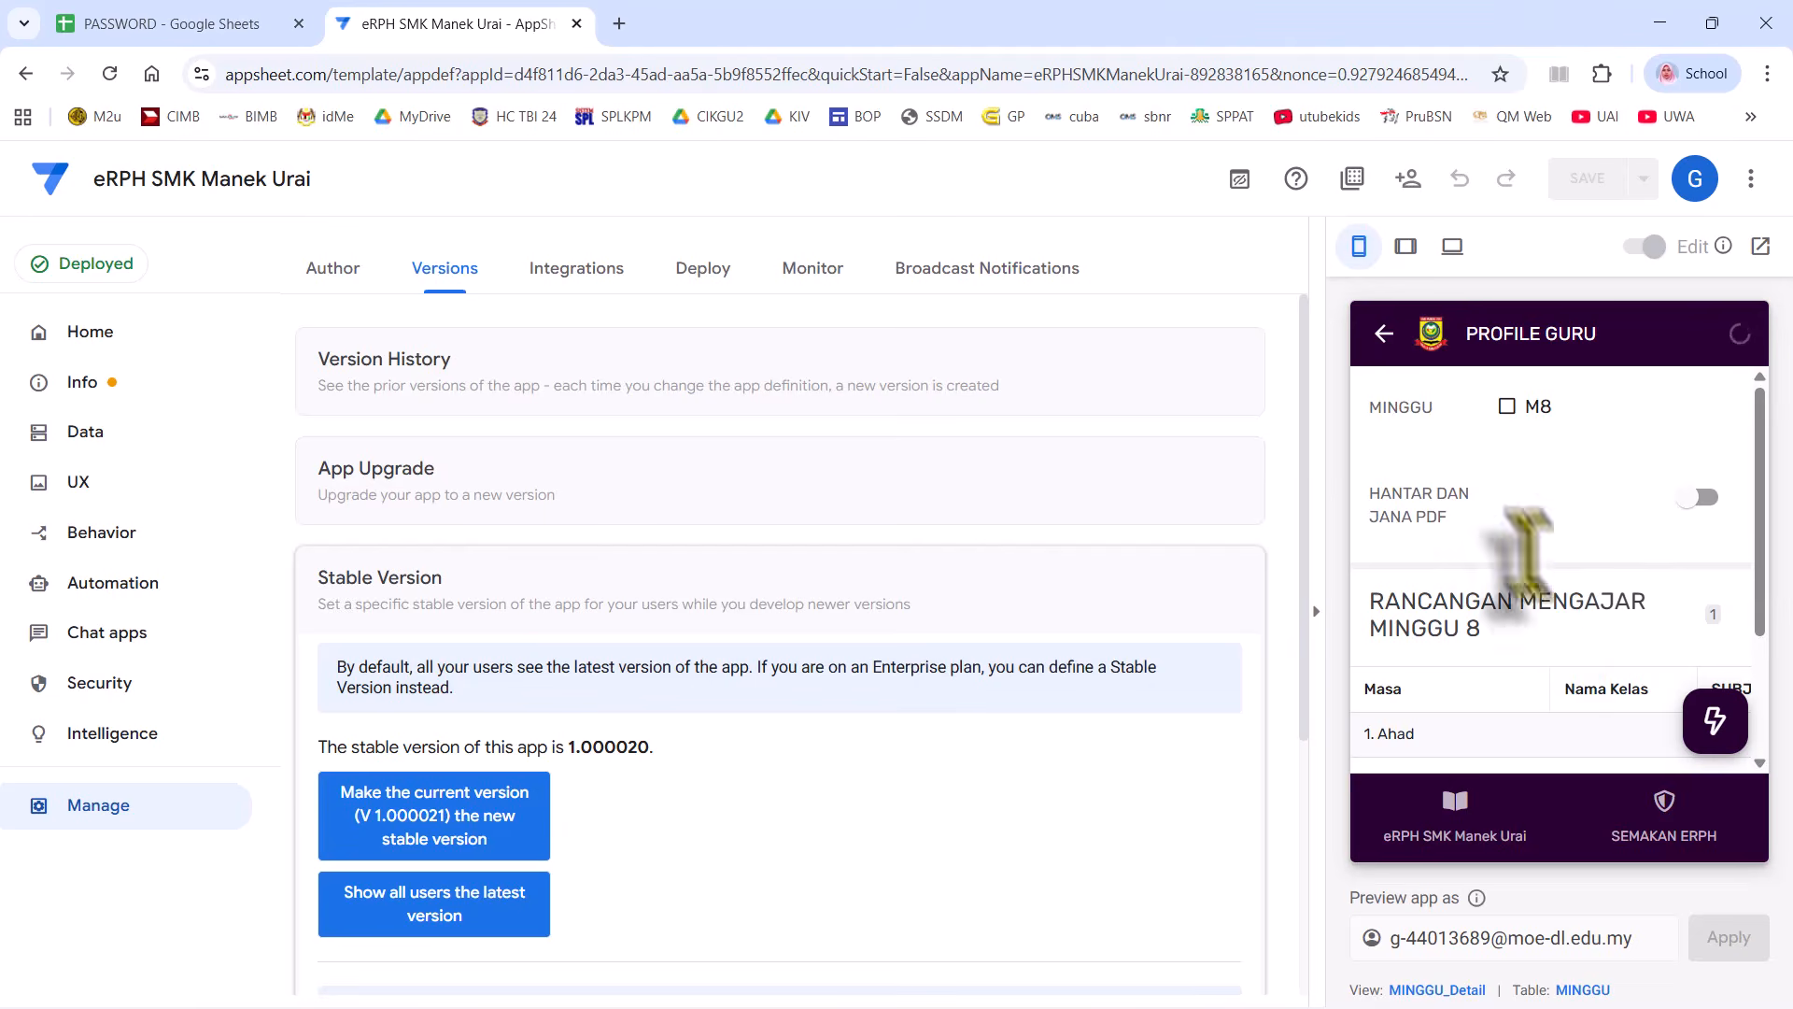
scroll(1523, 551, "down", 2)
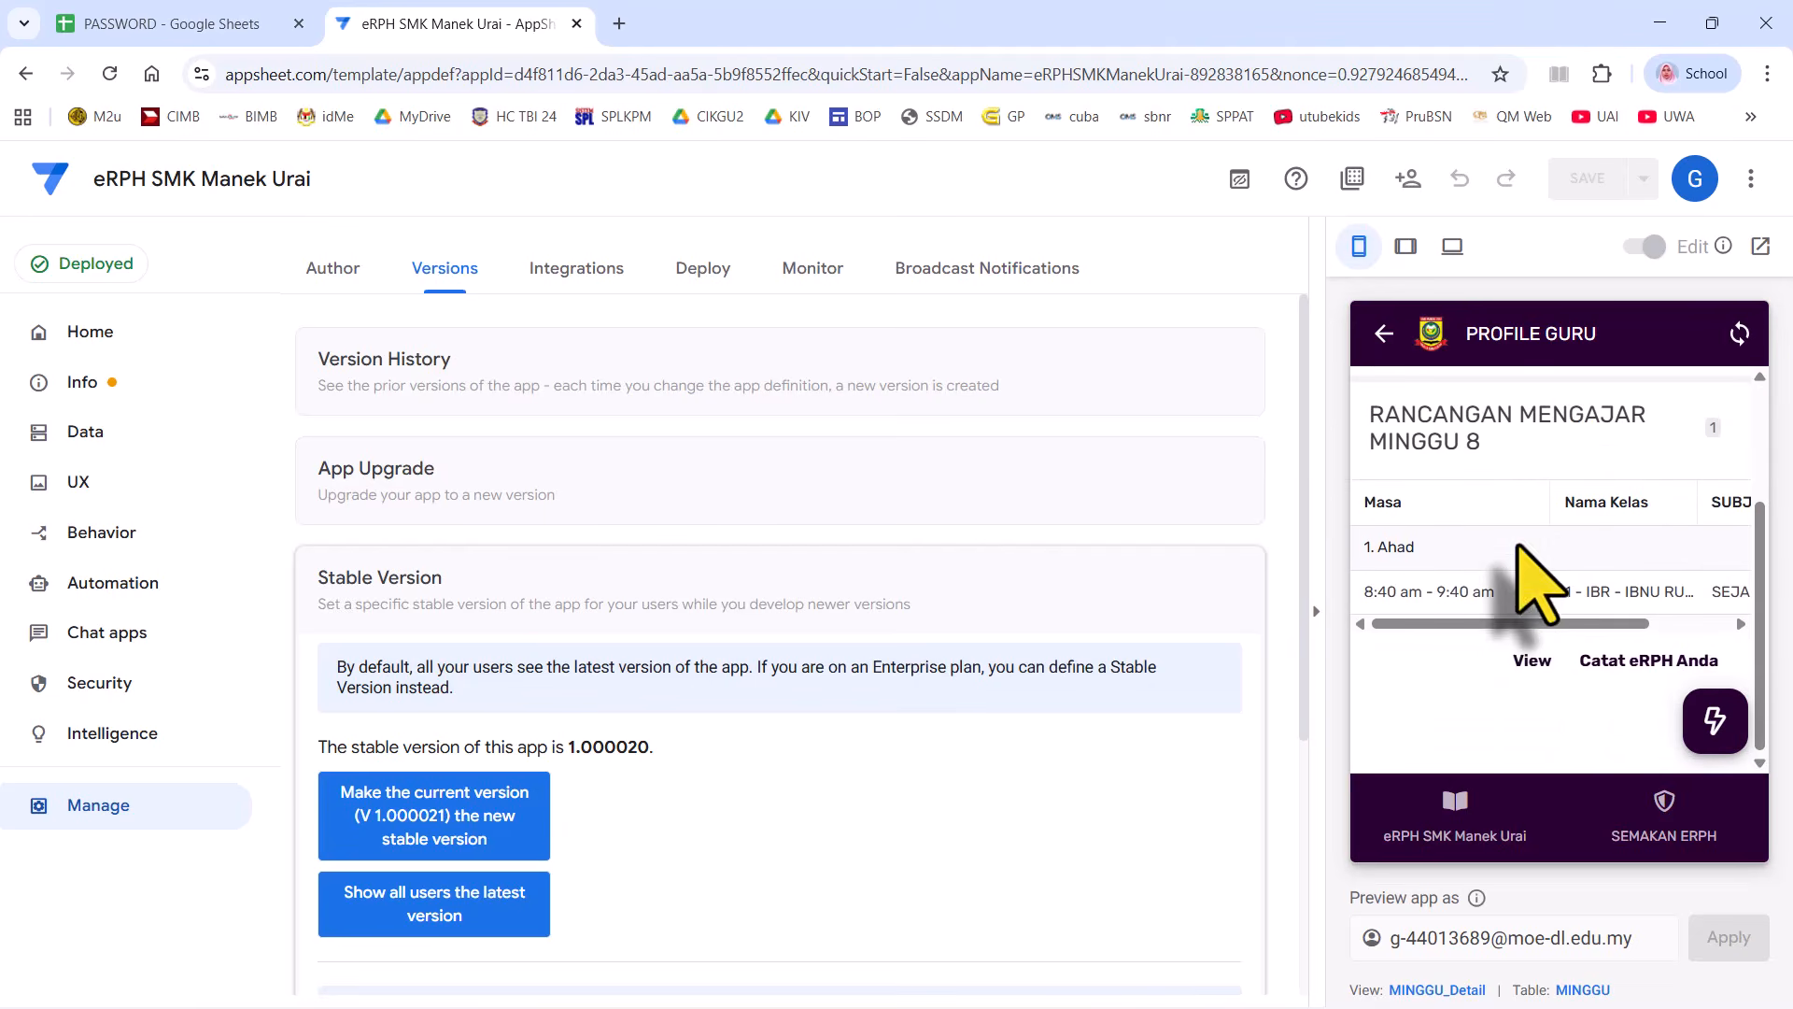
left_click(1455, 809)
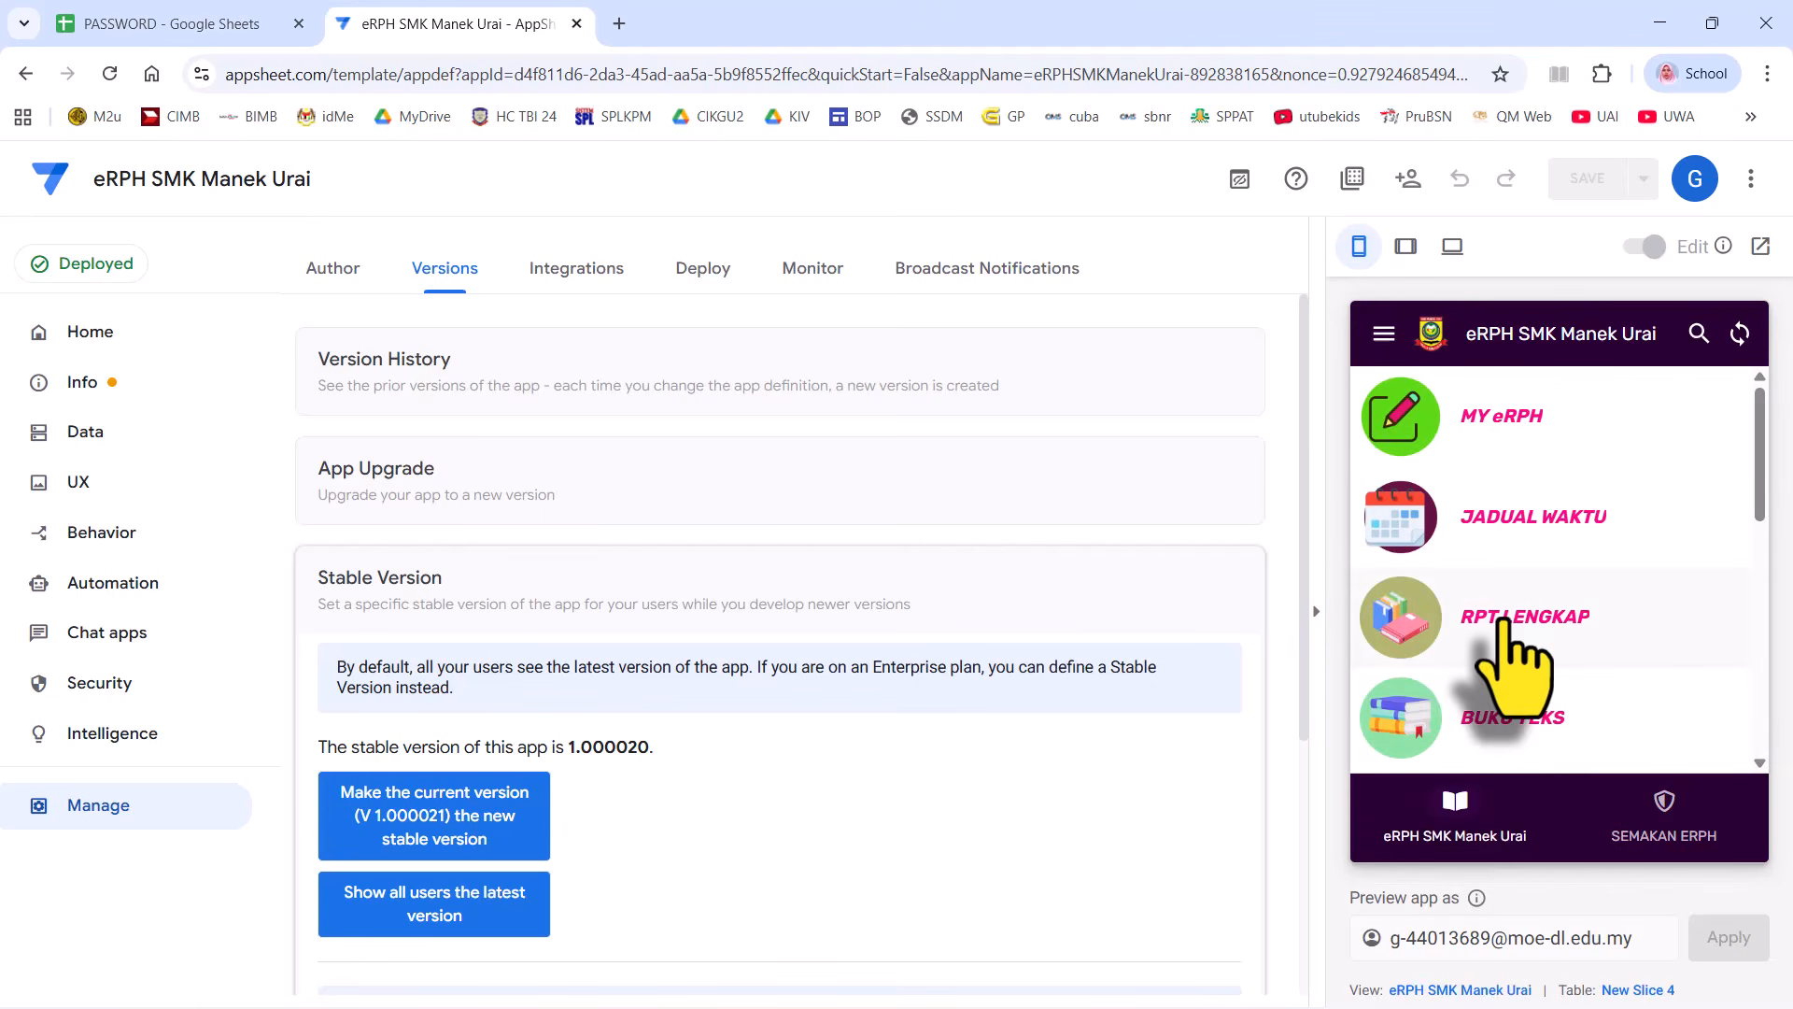